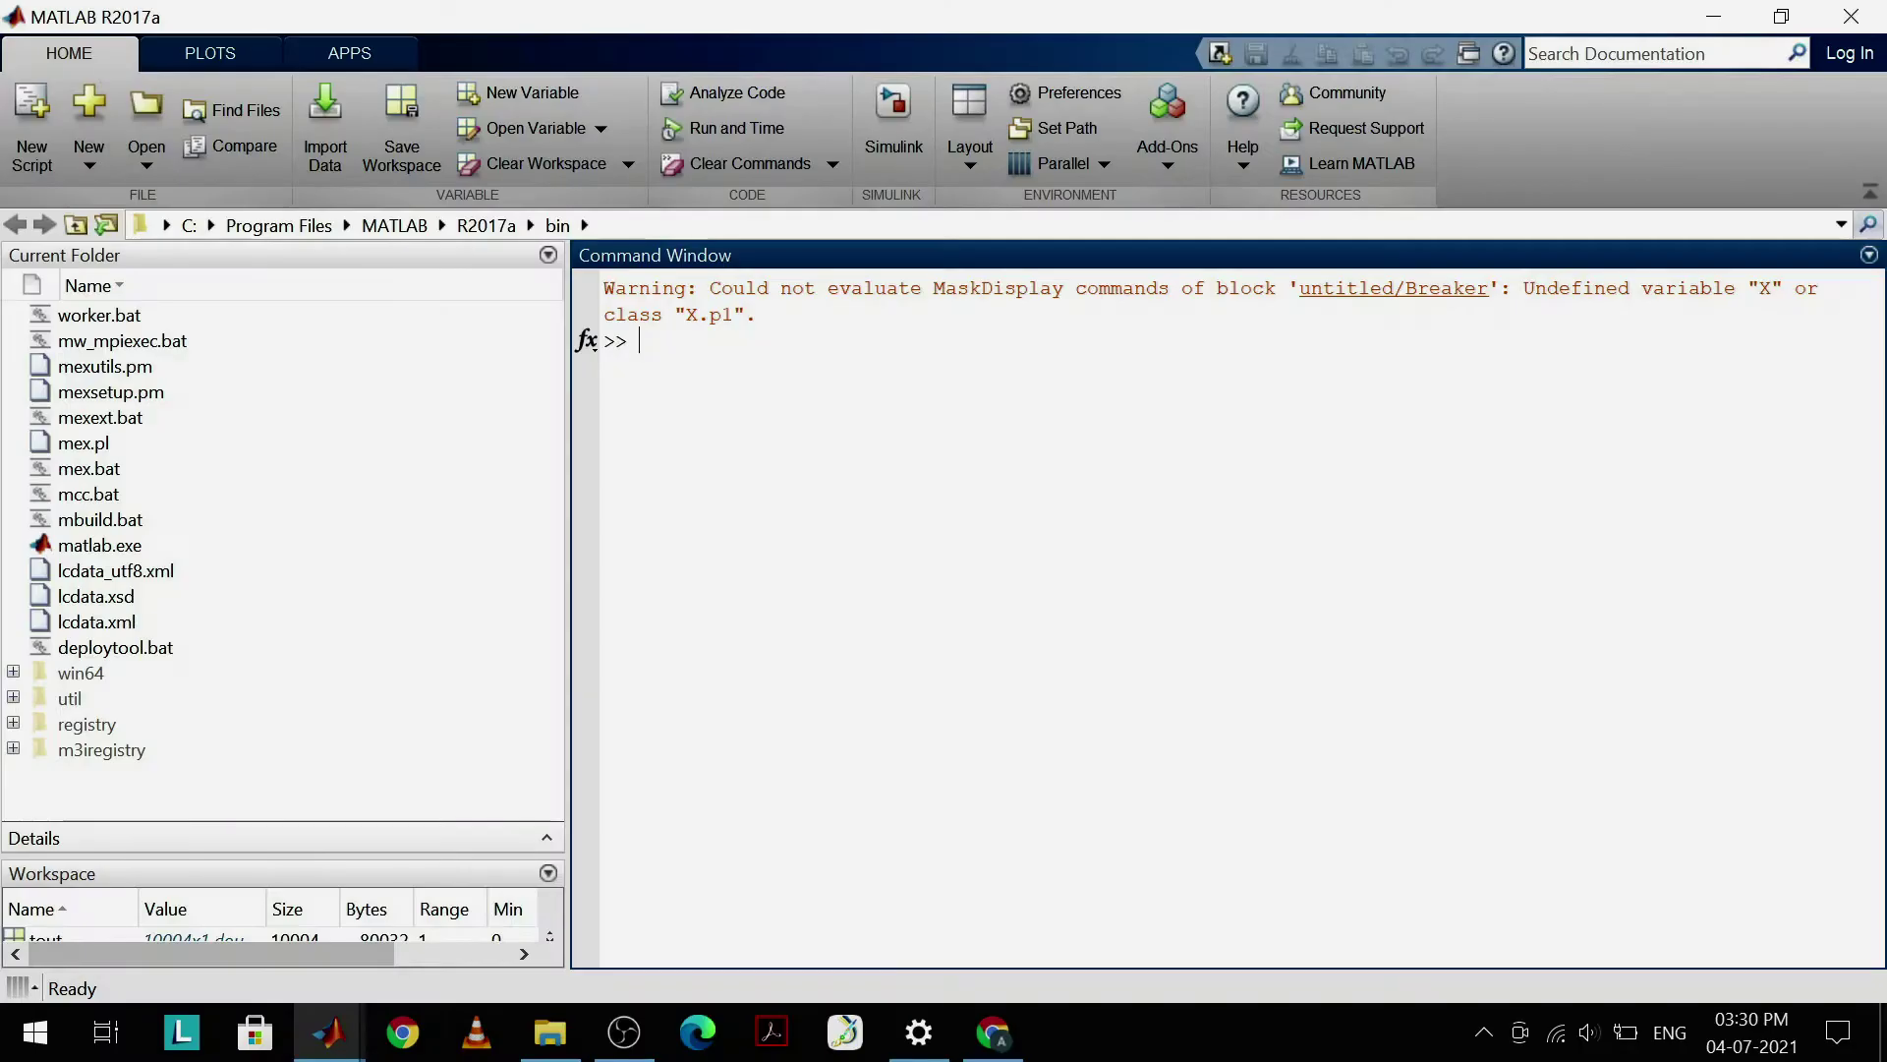
Step: Create a new blank Simulink model and maximize its window
left_click(894, 110)
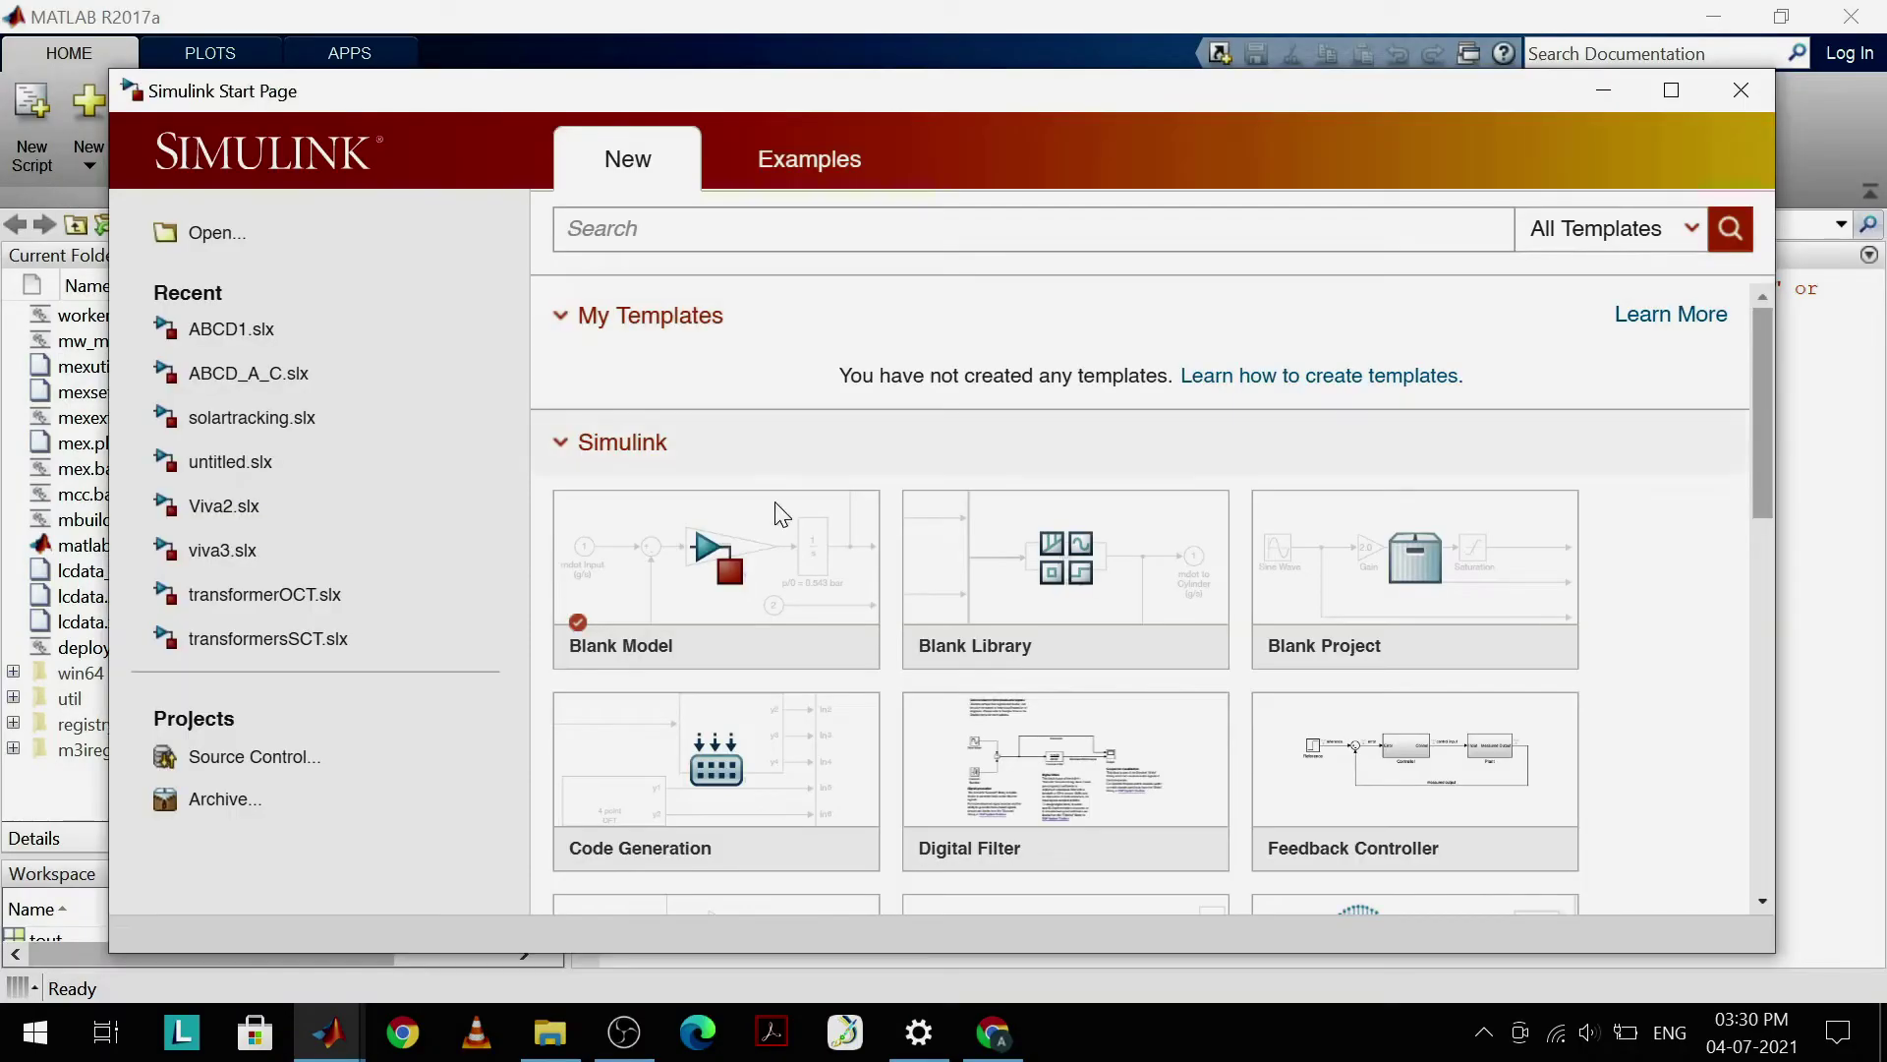
left_click(764, 520)
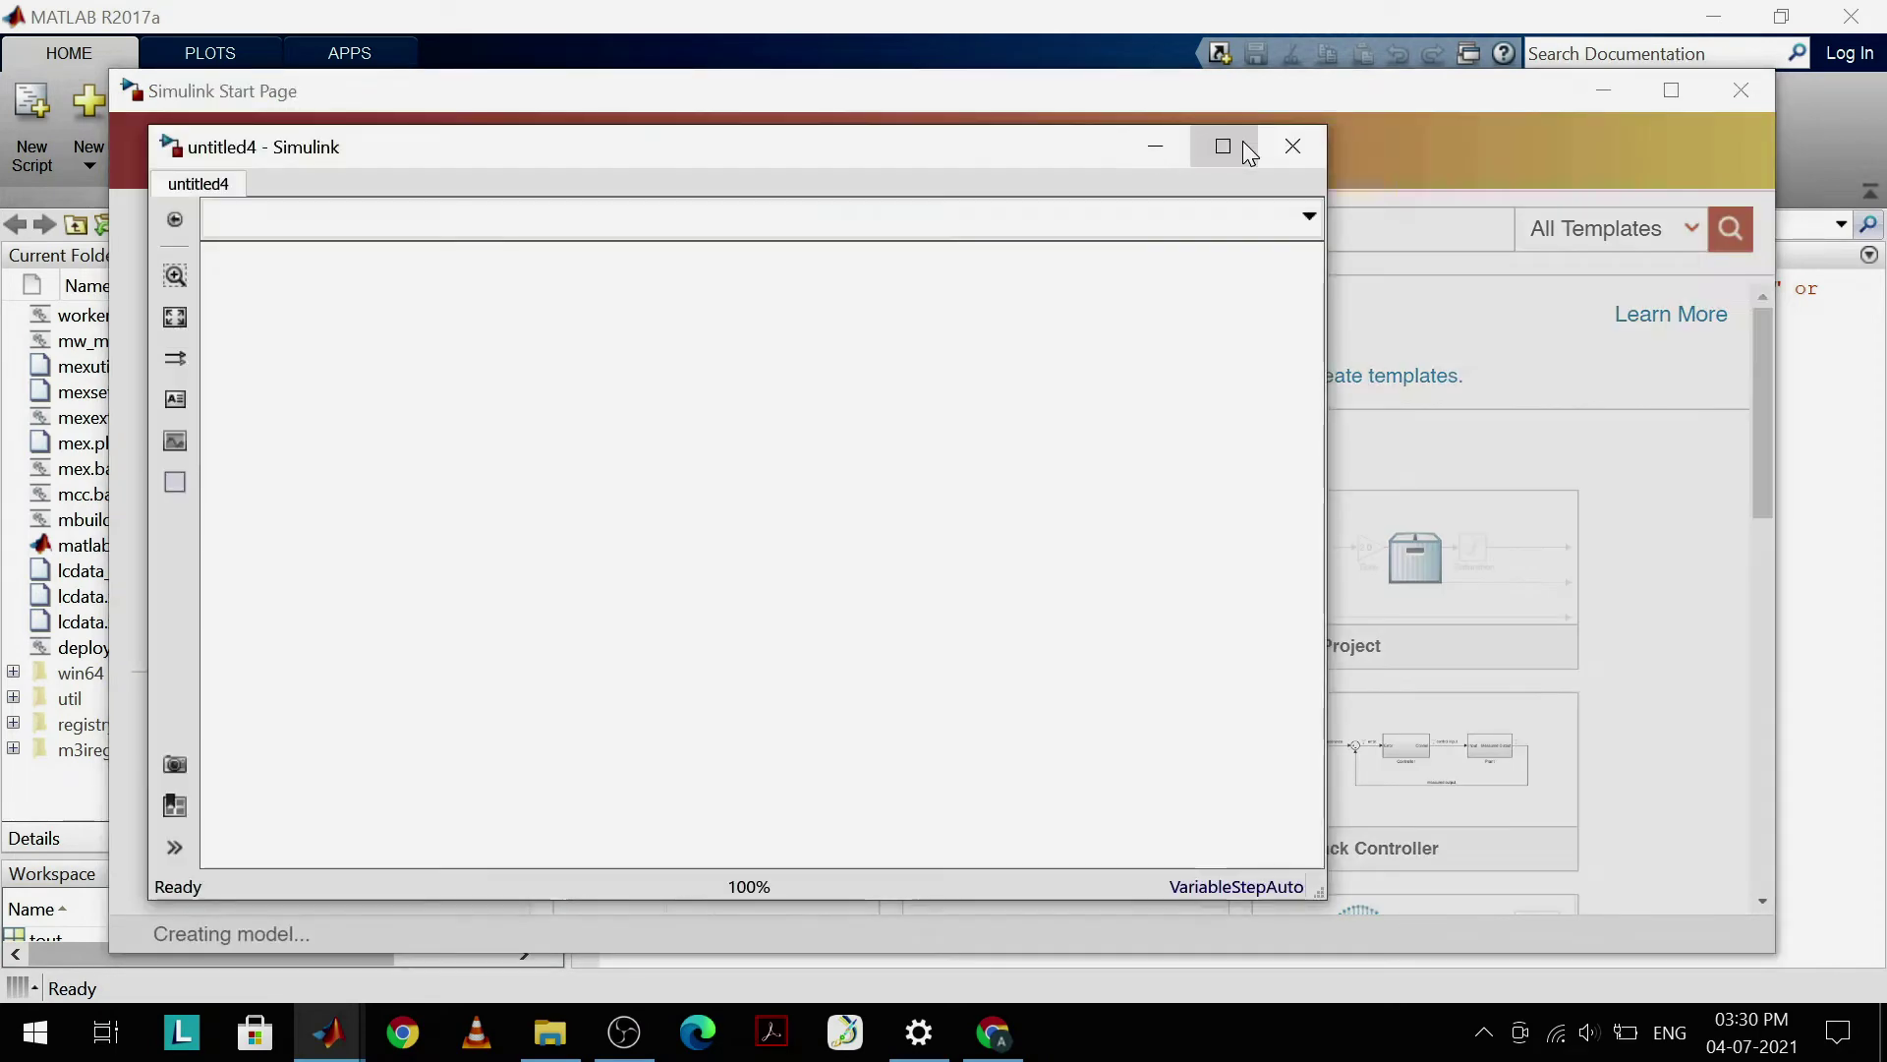
left_click(1223, 146)
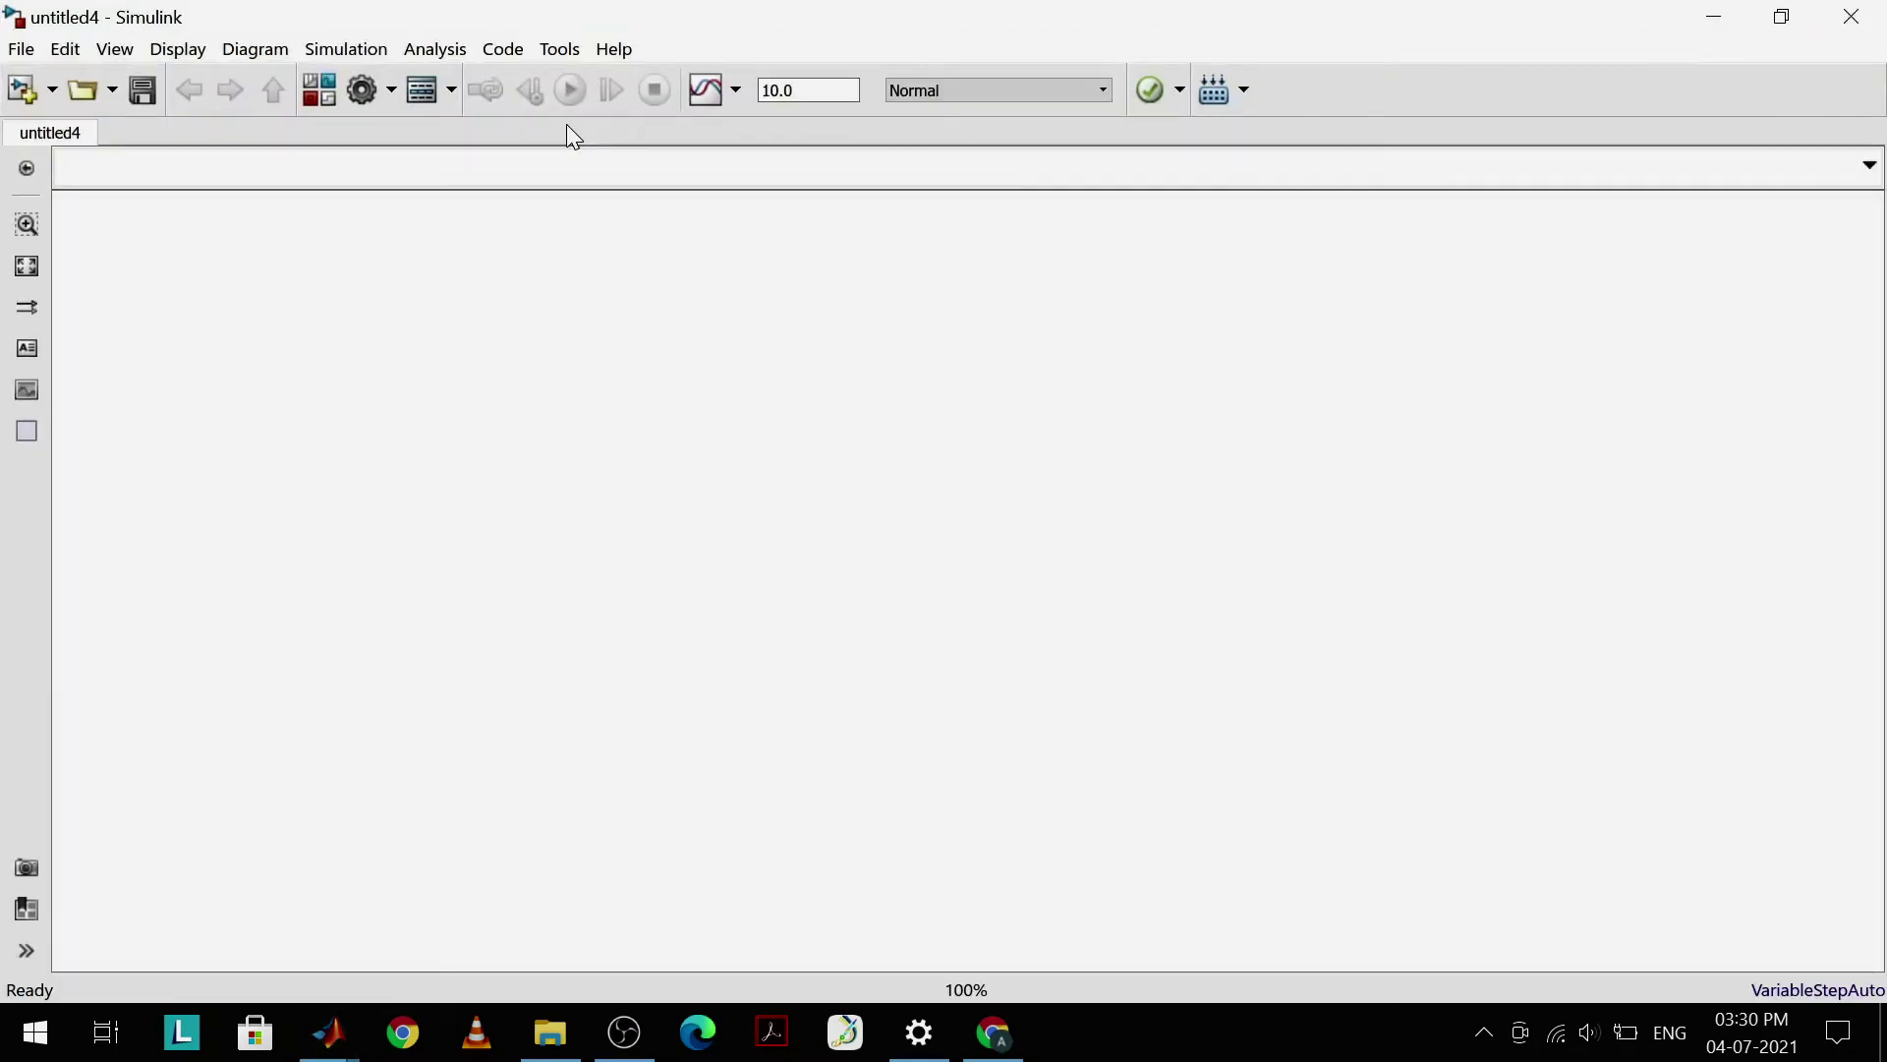
Step: Add an AC Voltage Source from the Simscape Power Systems electrical sources library to the canvas
left_click(315, 96)
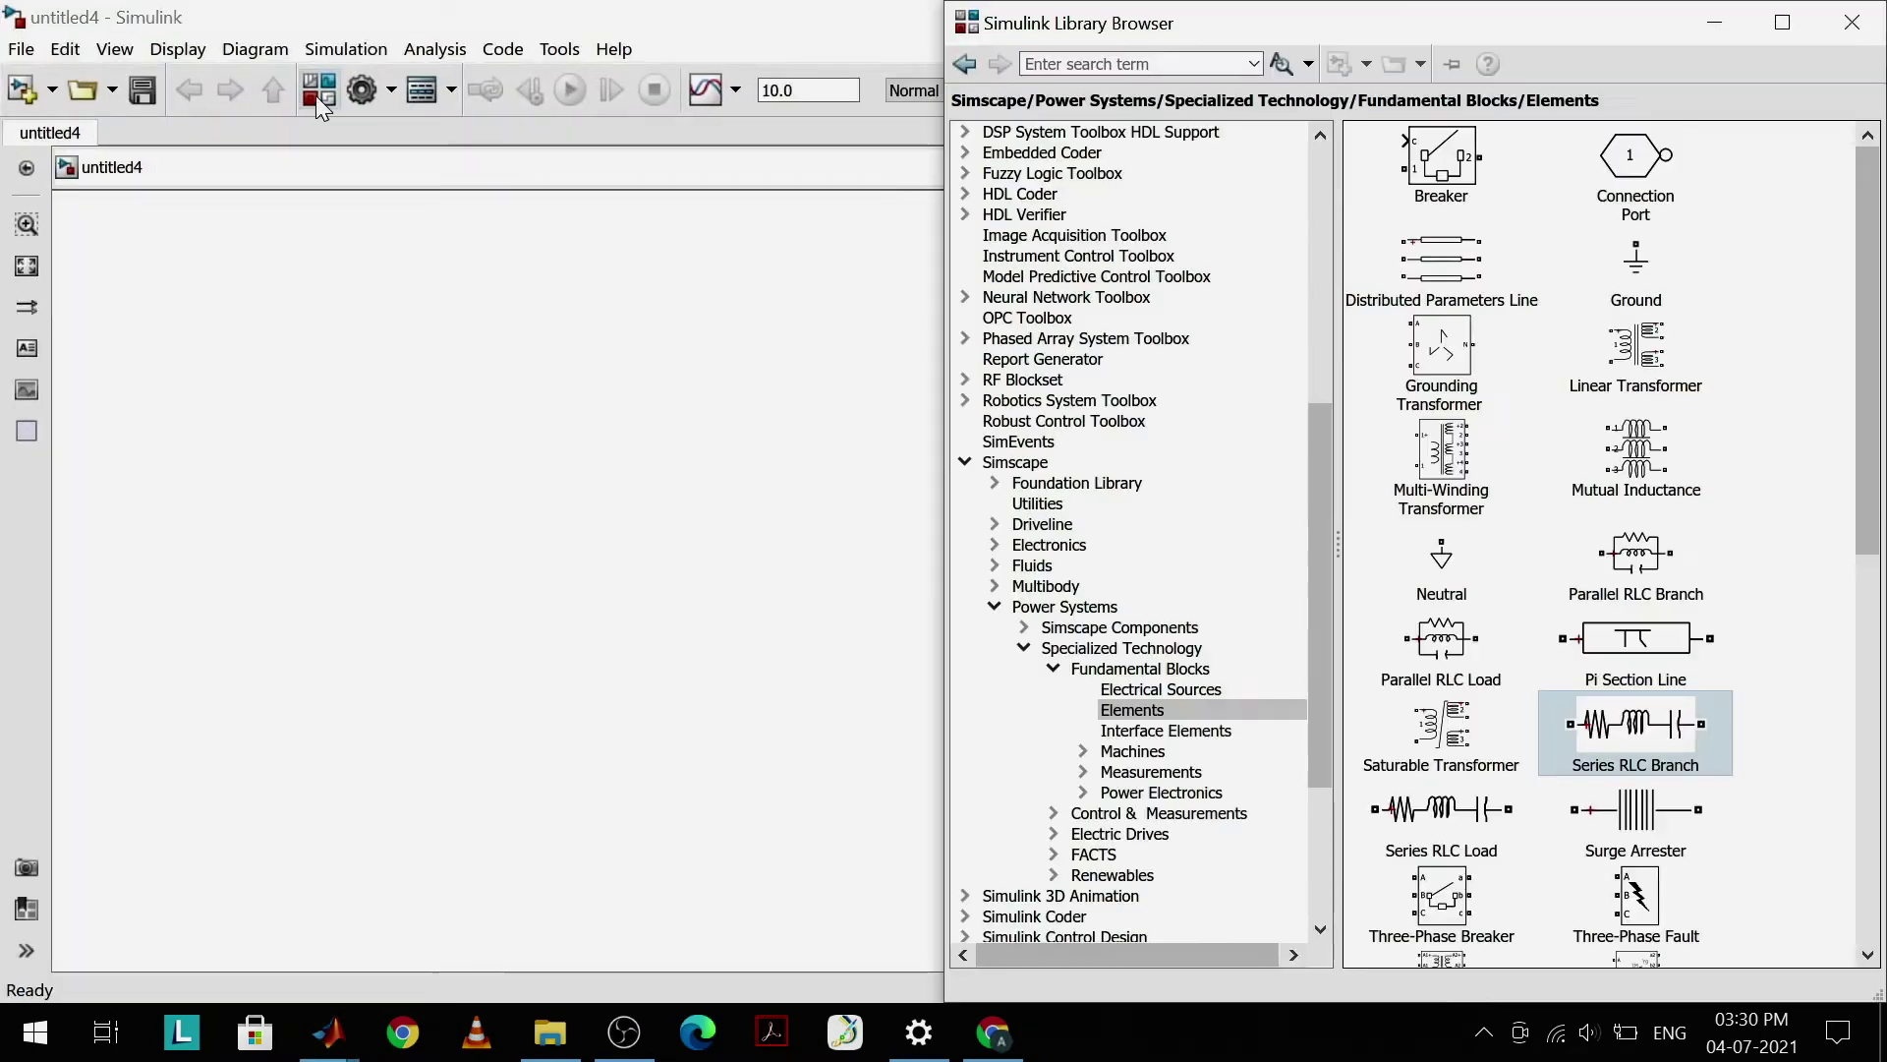
left_click(1030, 468)
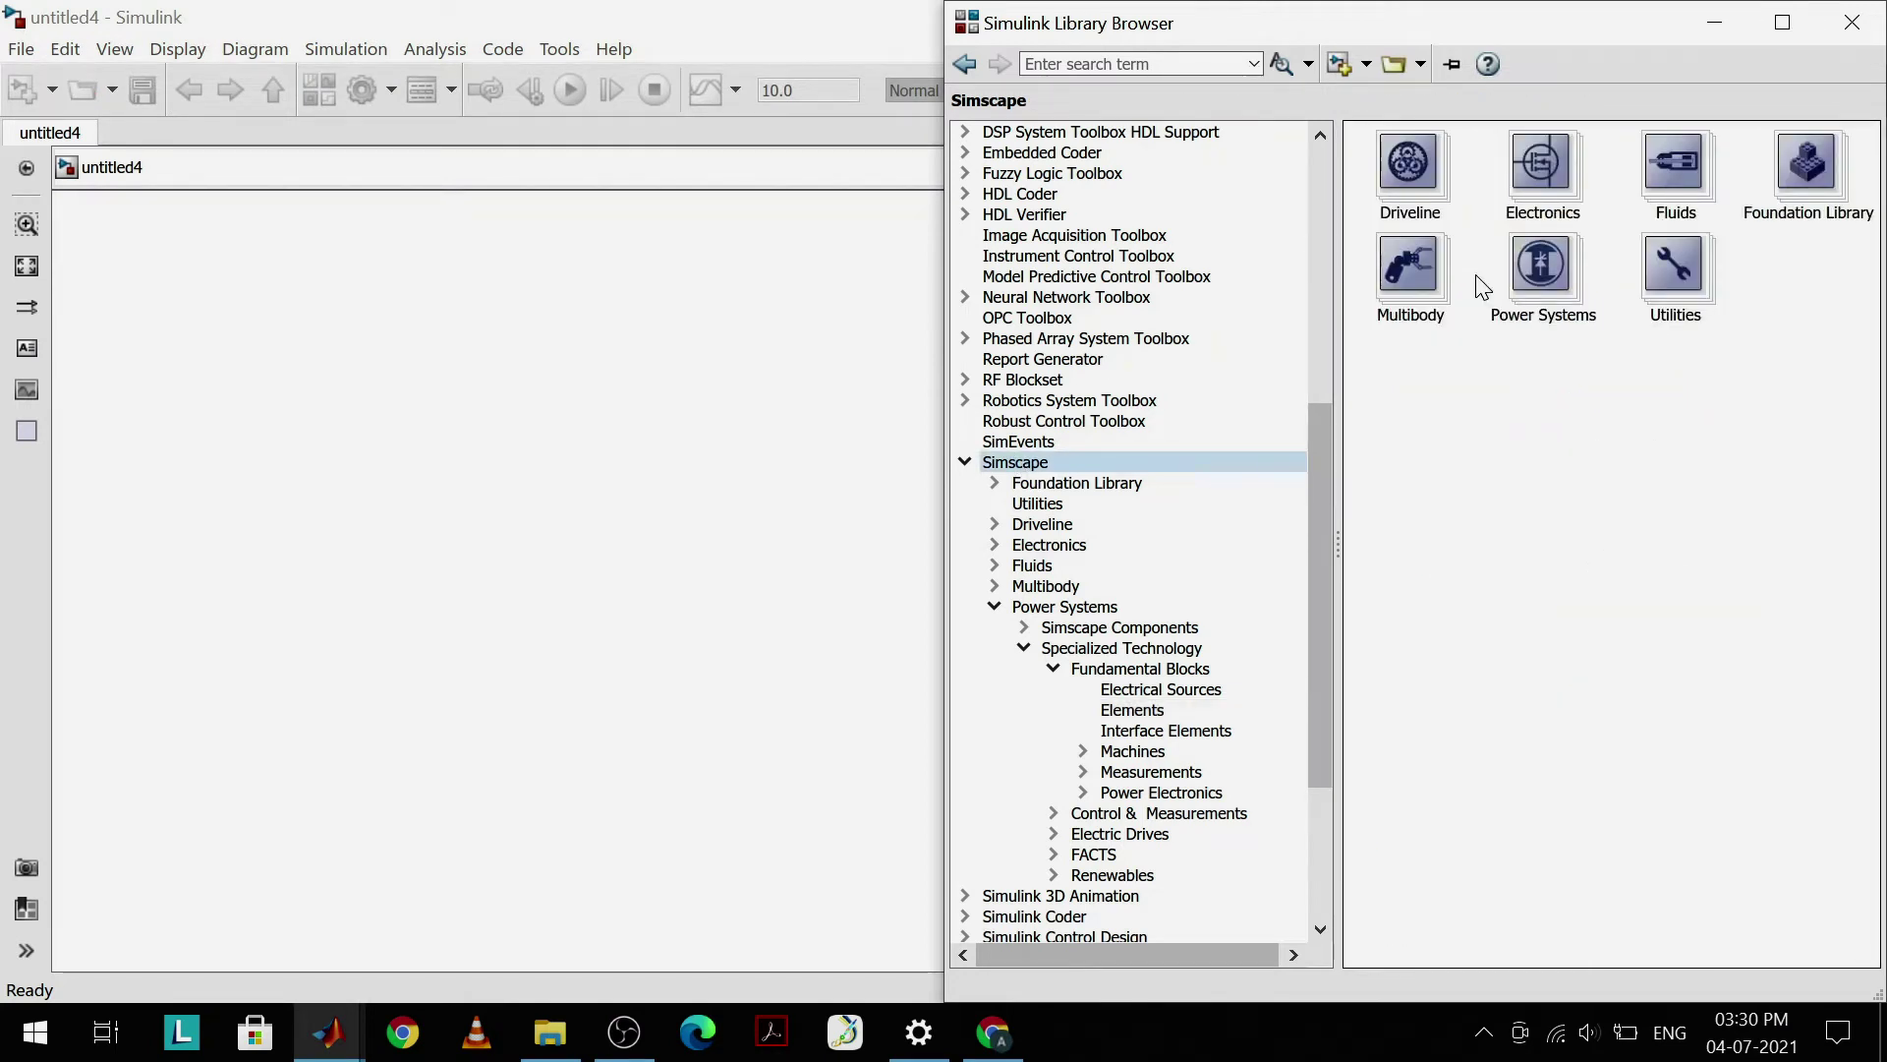
double_click(1474, 283)
double_click(1565, 186)
double_click(1447, 267)
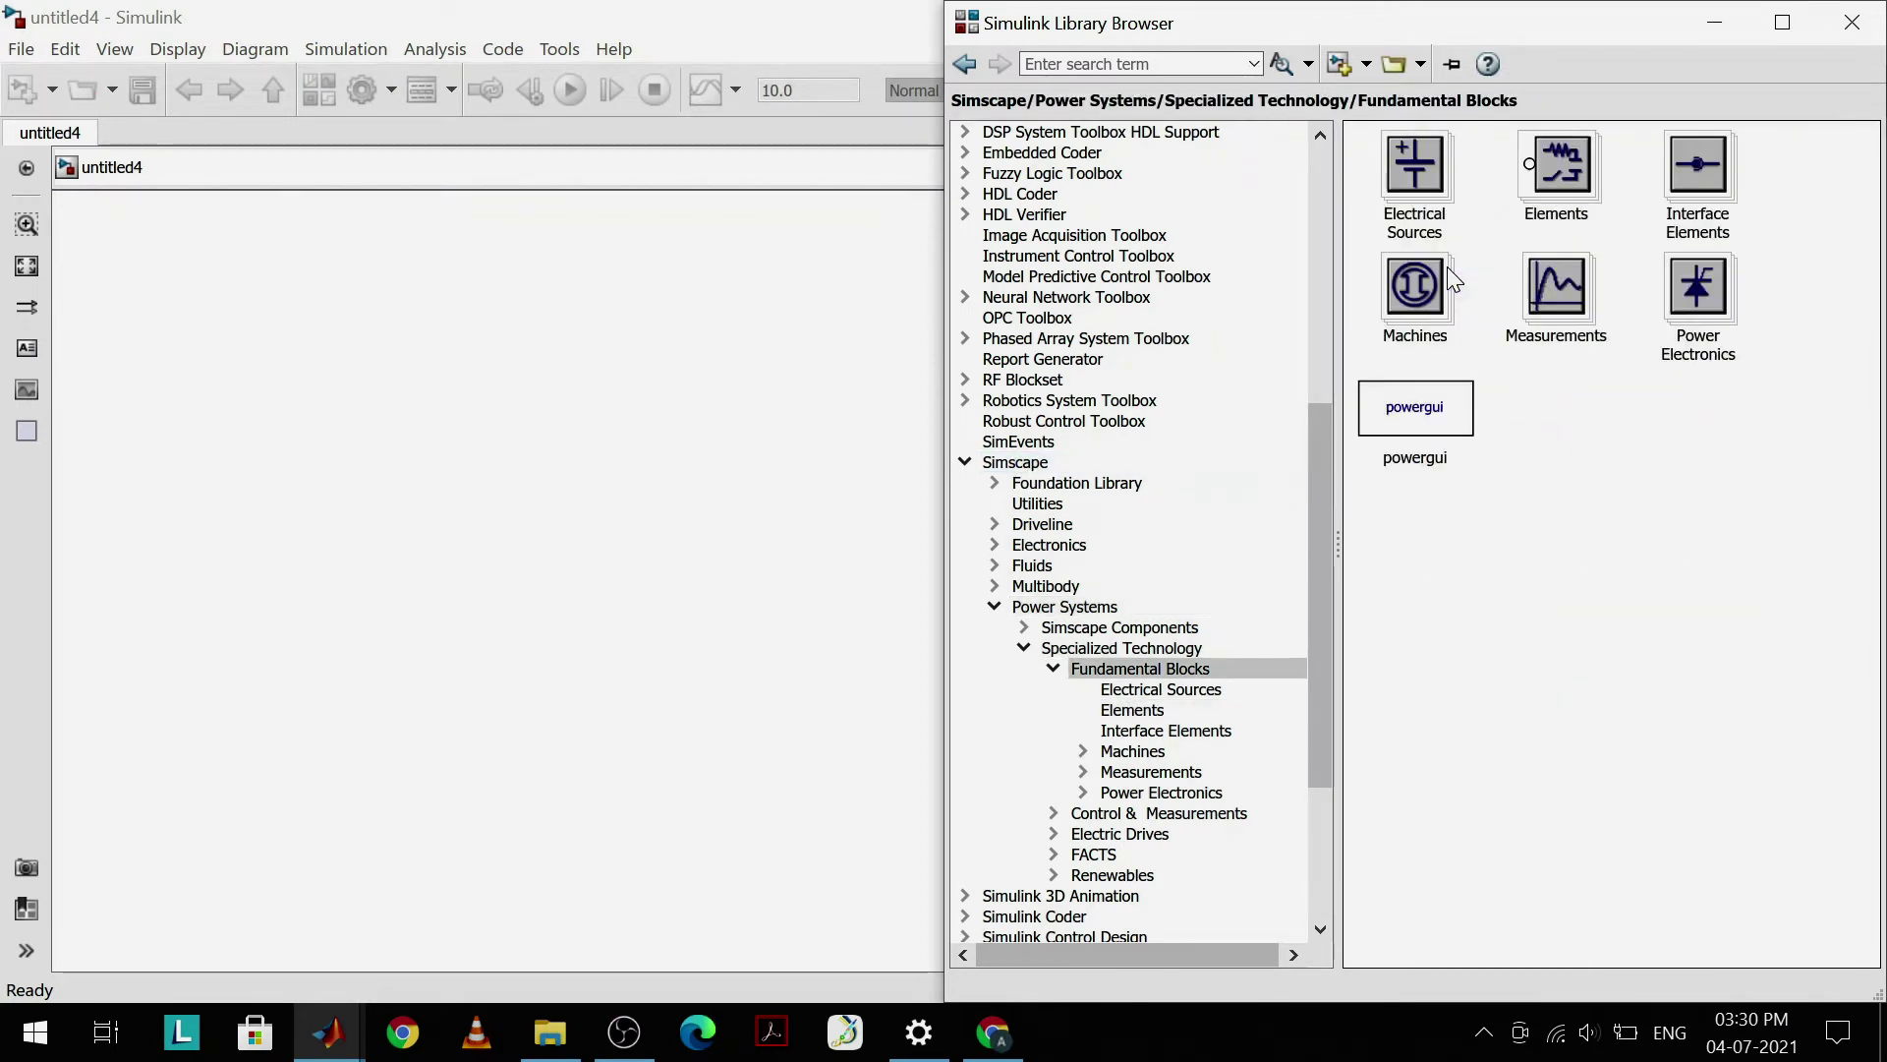
left_click(1424, 170)
double_click(1470, 181)
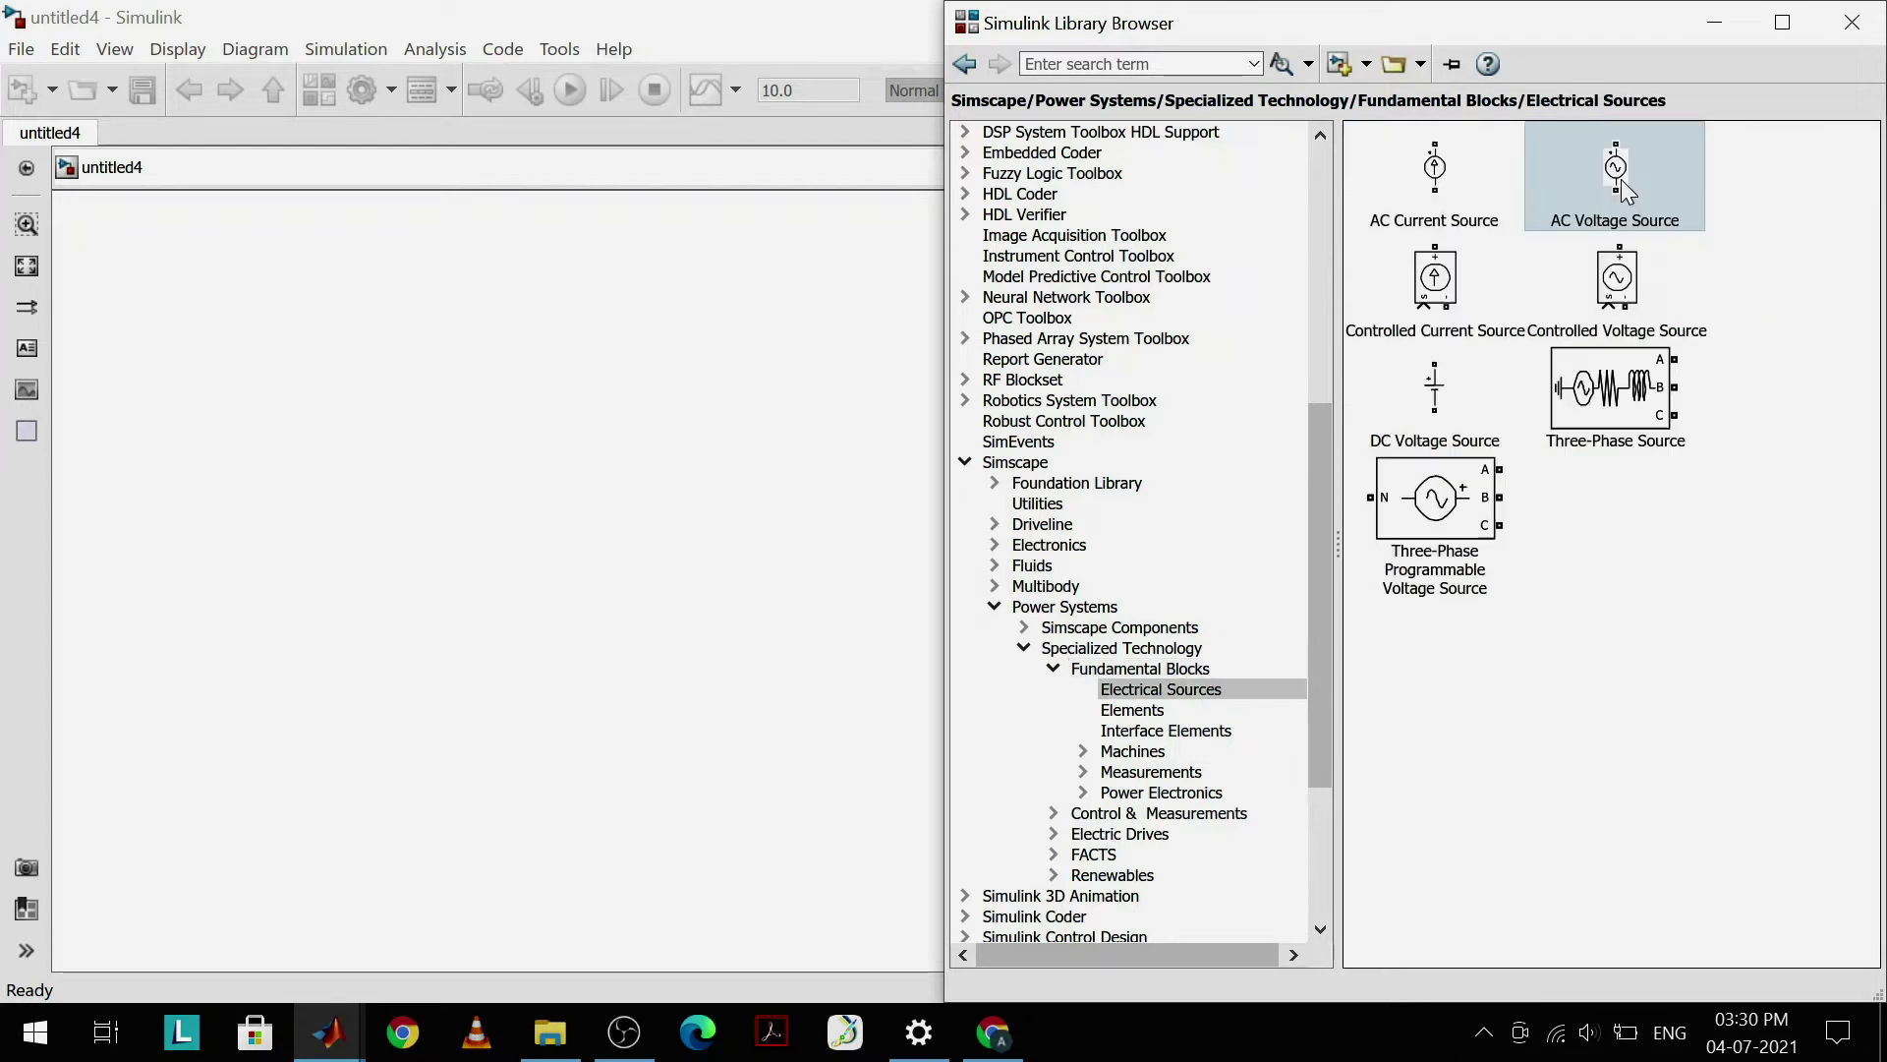
left_click_drag(1624, 189, 243, 460)
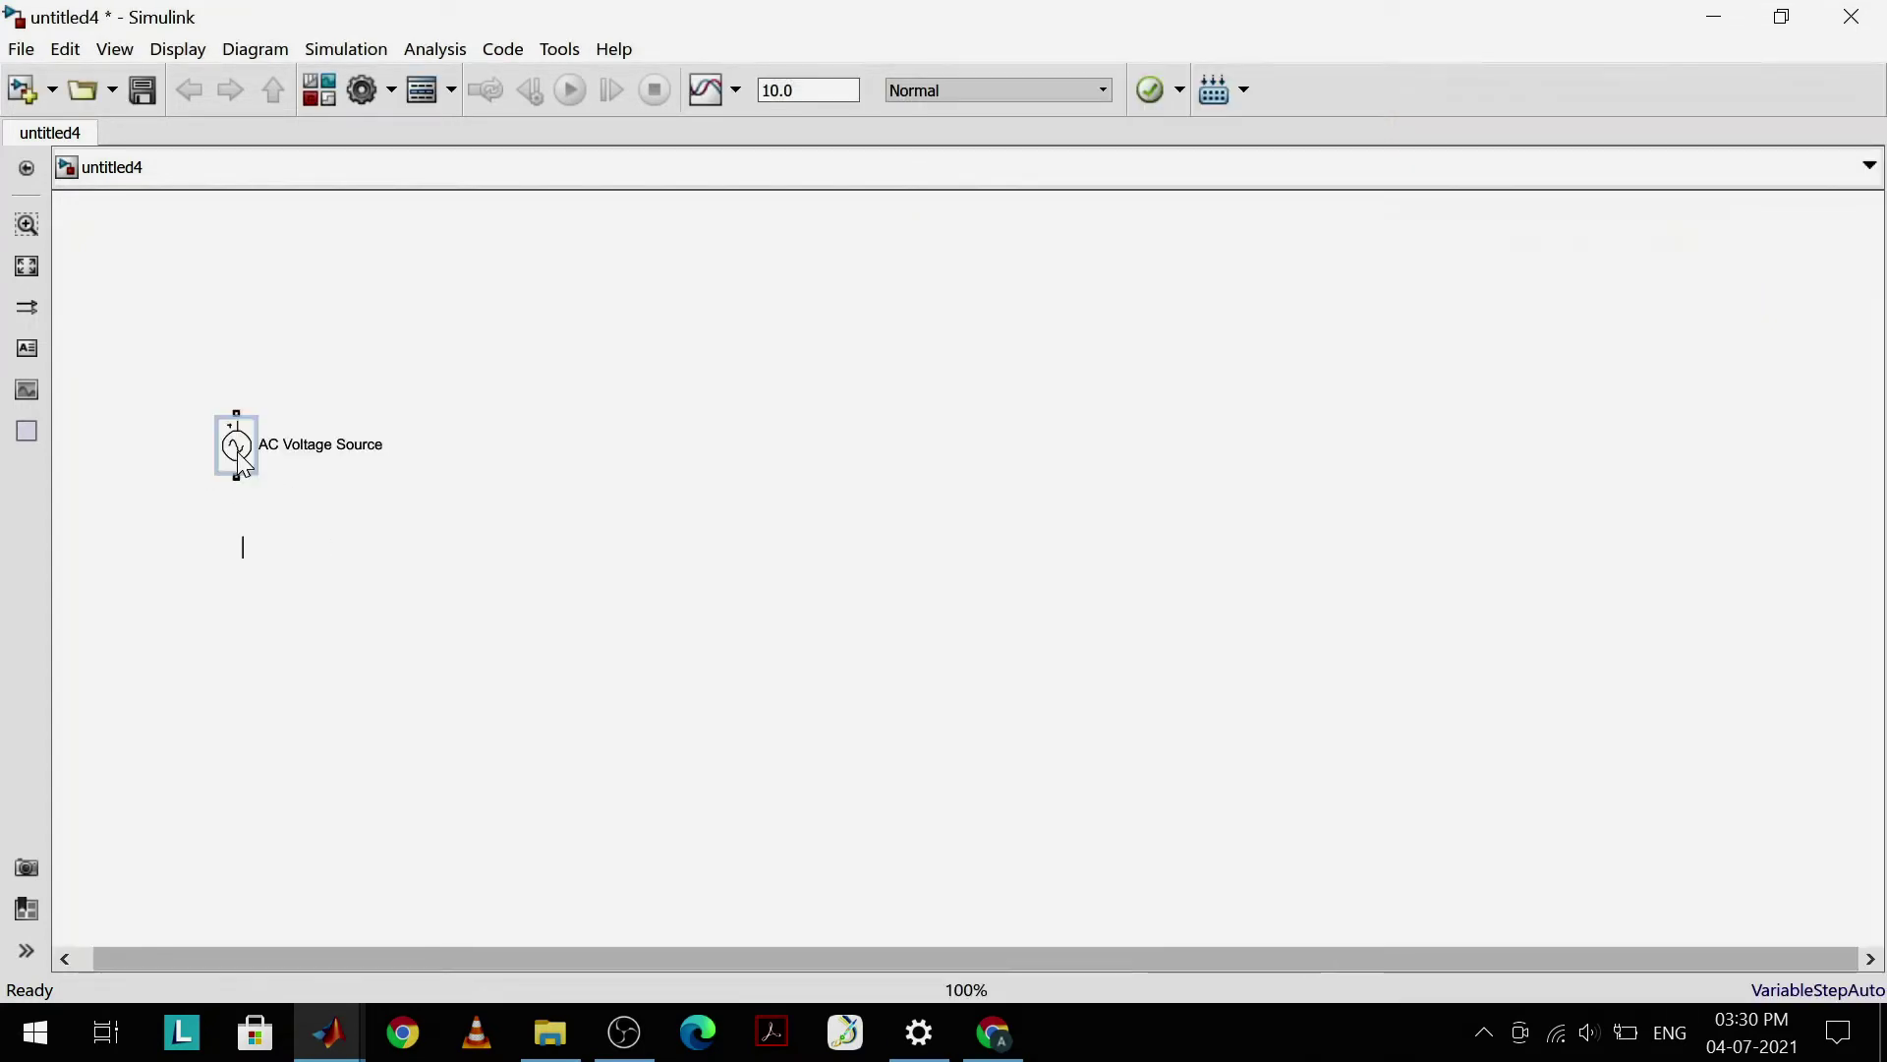
Step: Set the AC Voltage Source's peak amplitude to 10 V
double_click(255, 450)
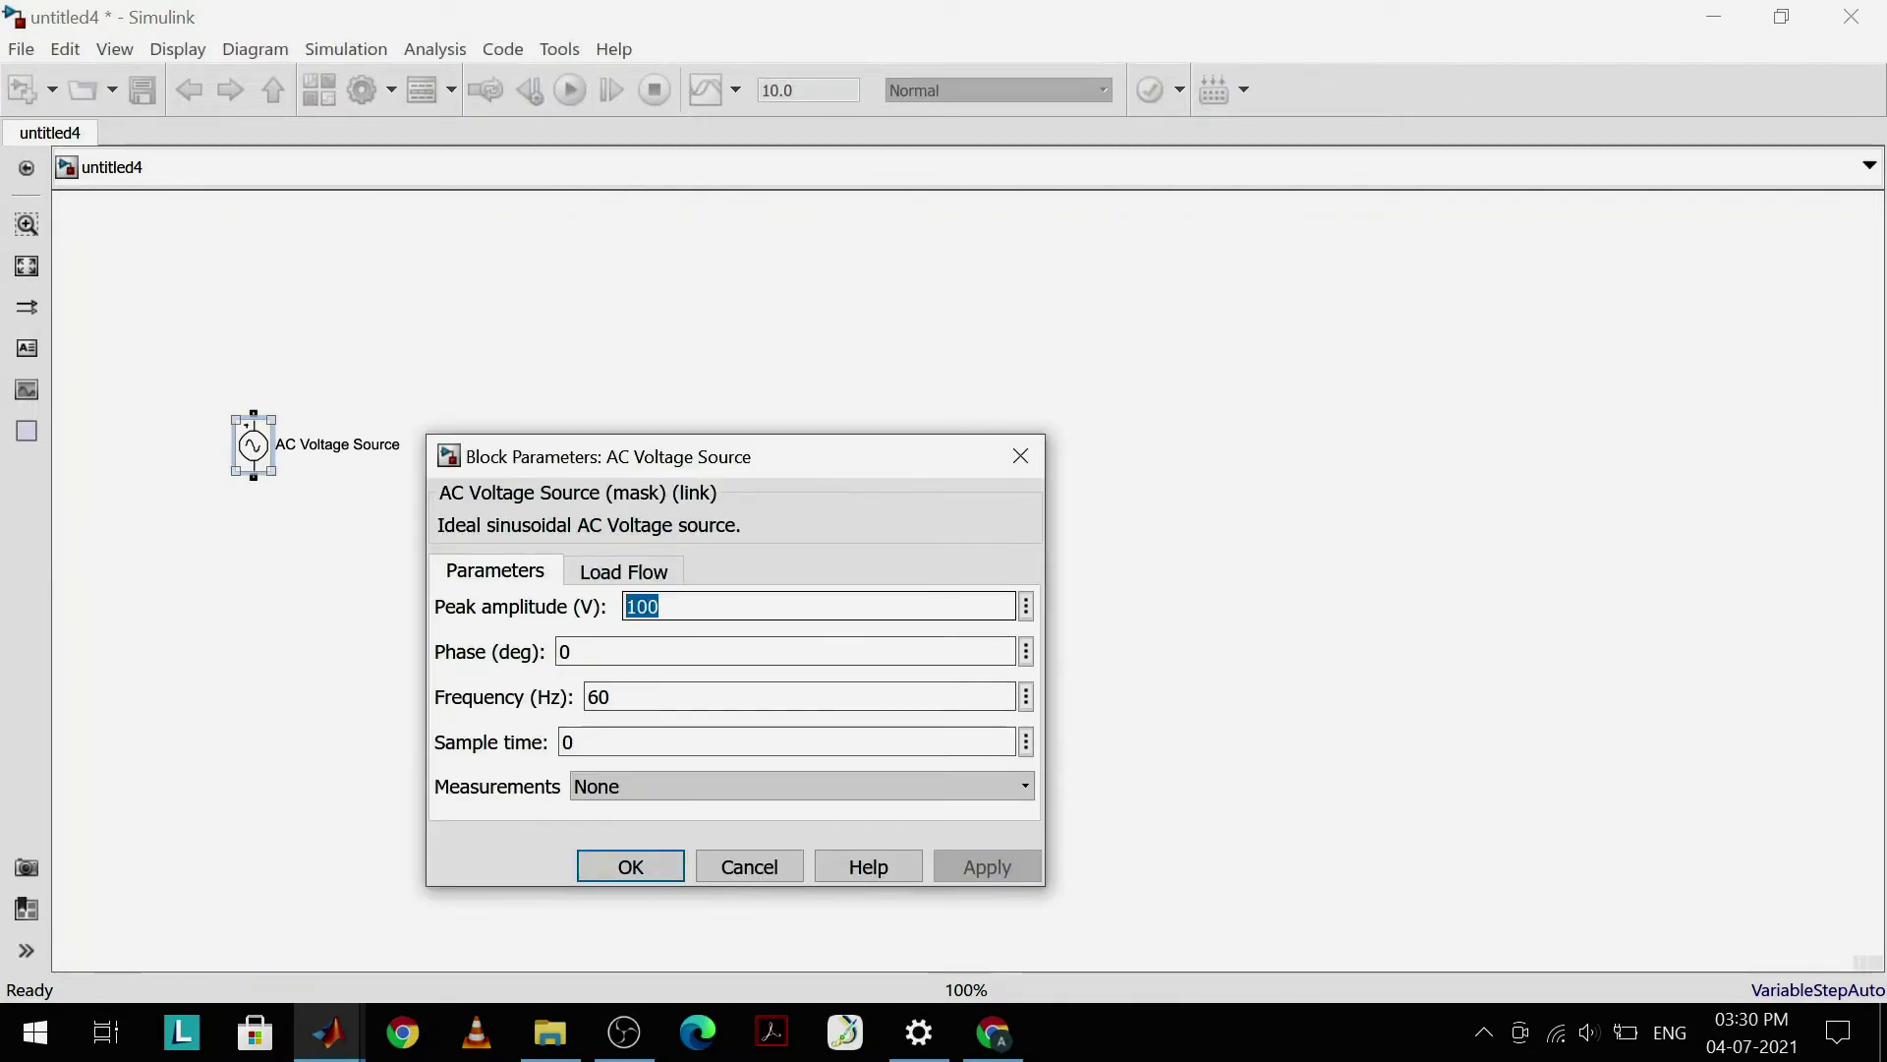
type("10")
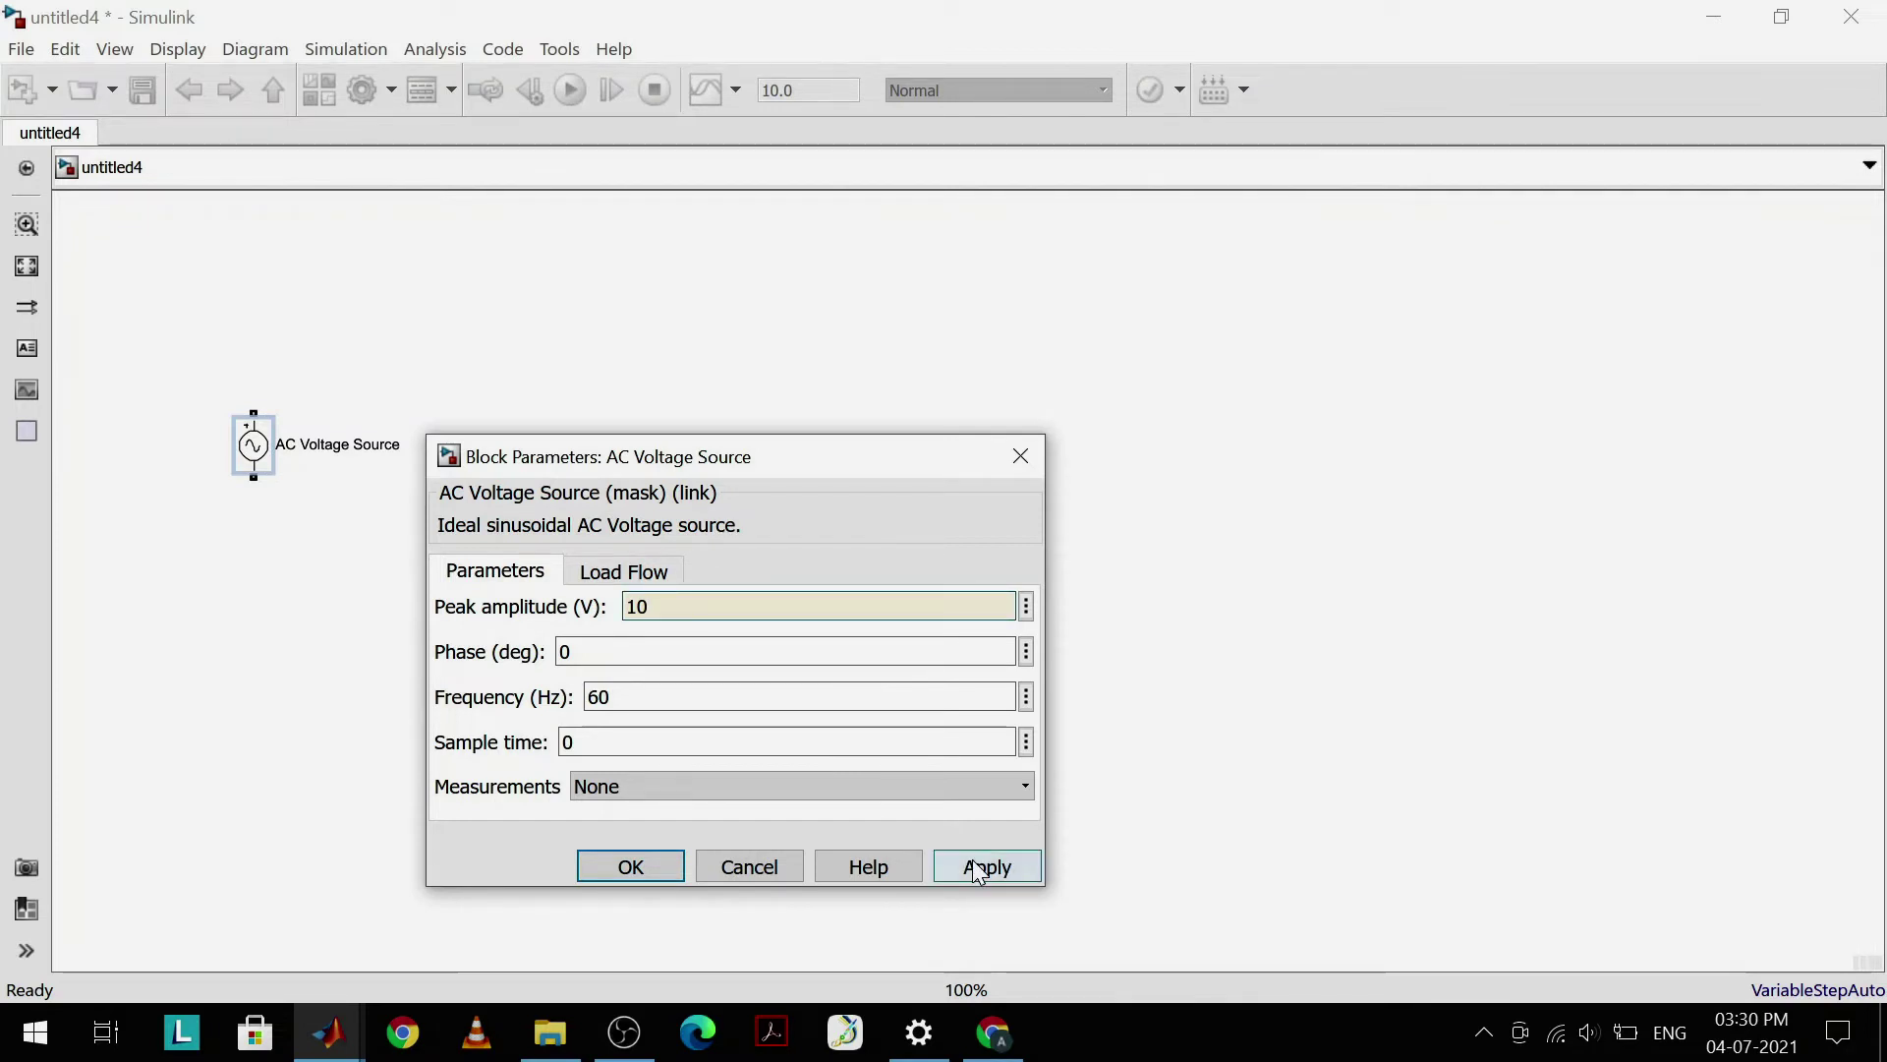
left_click(630, 866)
Step: Add a Series RLC Branch from the fundamental Elements library above and beside the AC source
left_click(319, 89)
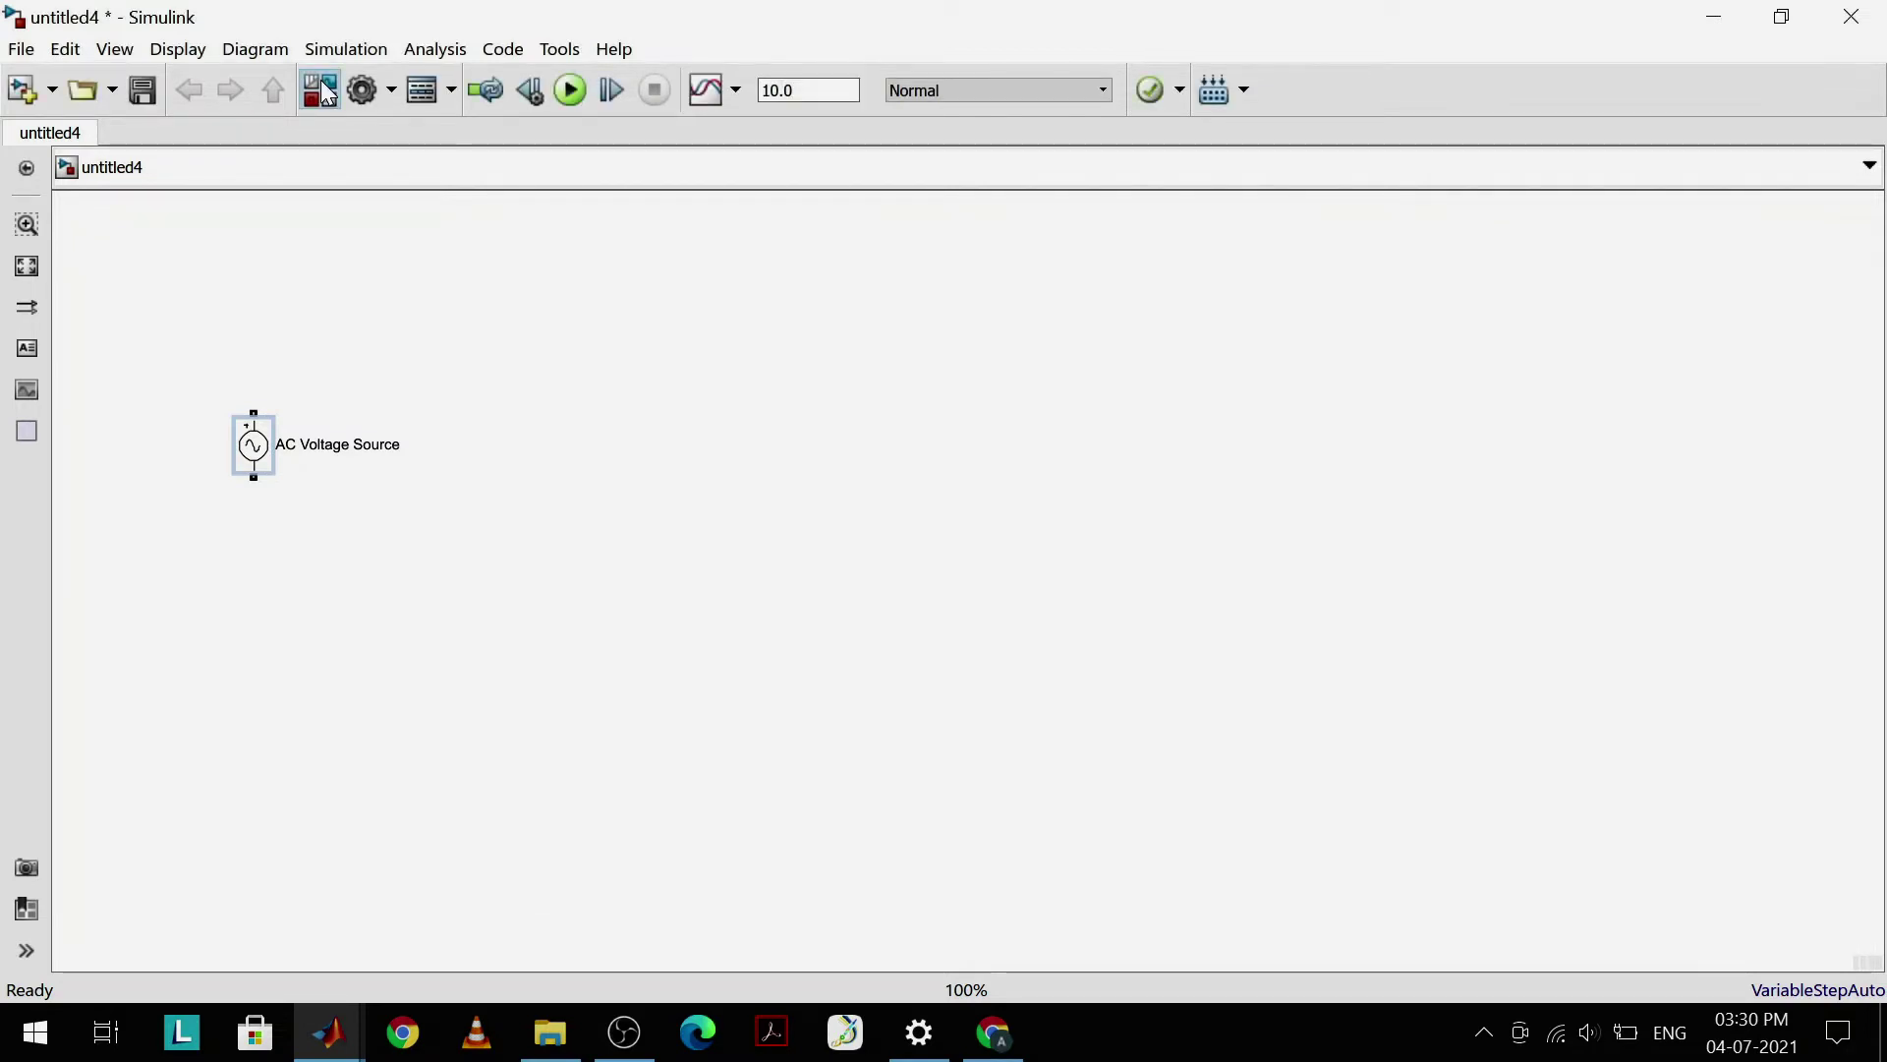
left_click(1154, 712)
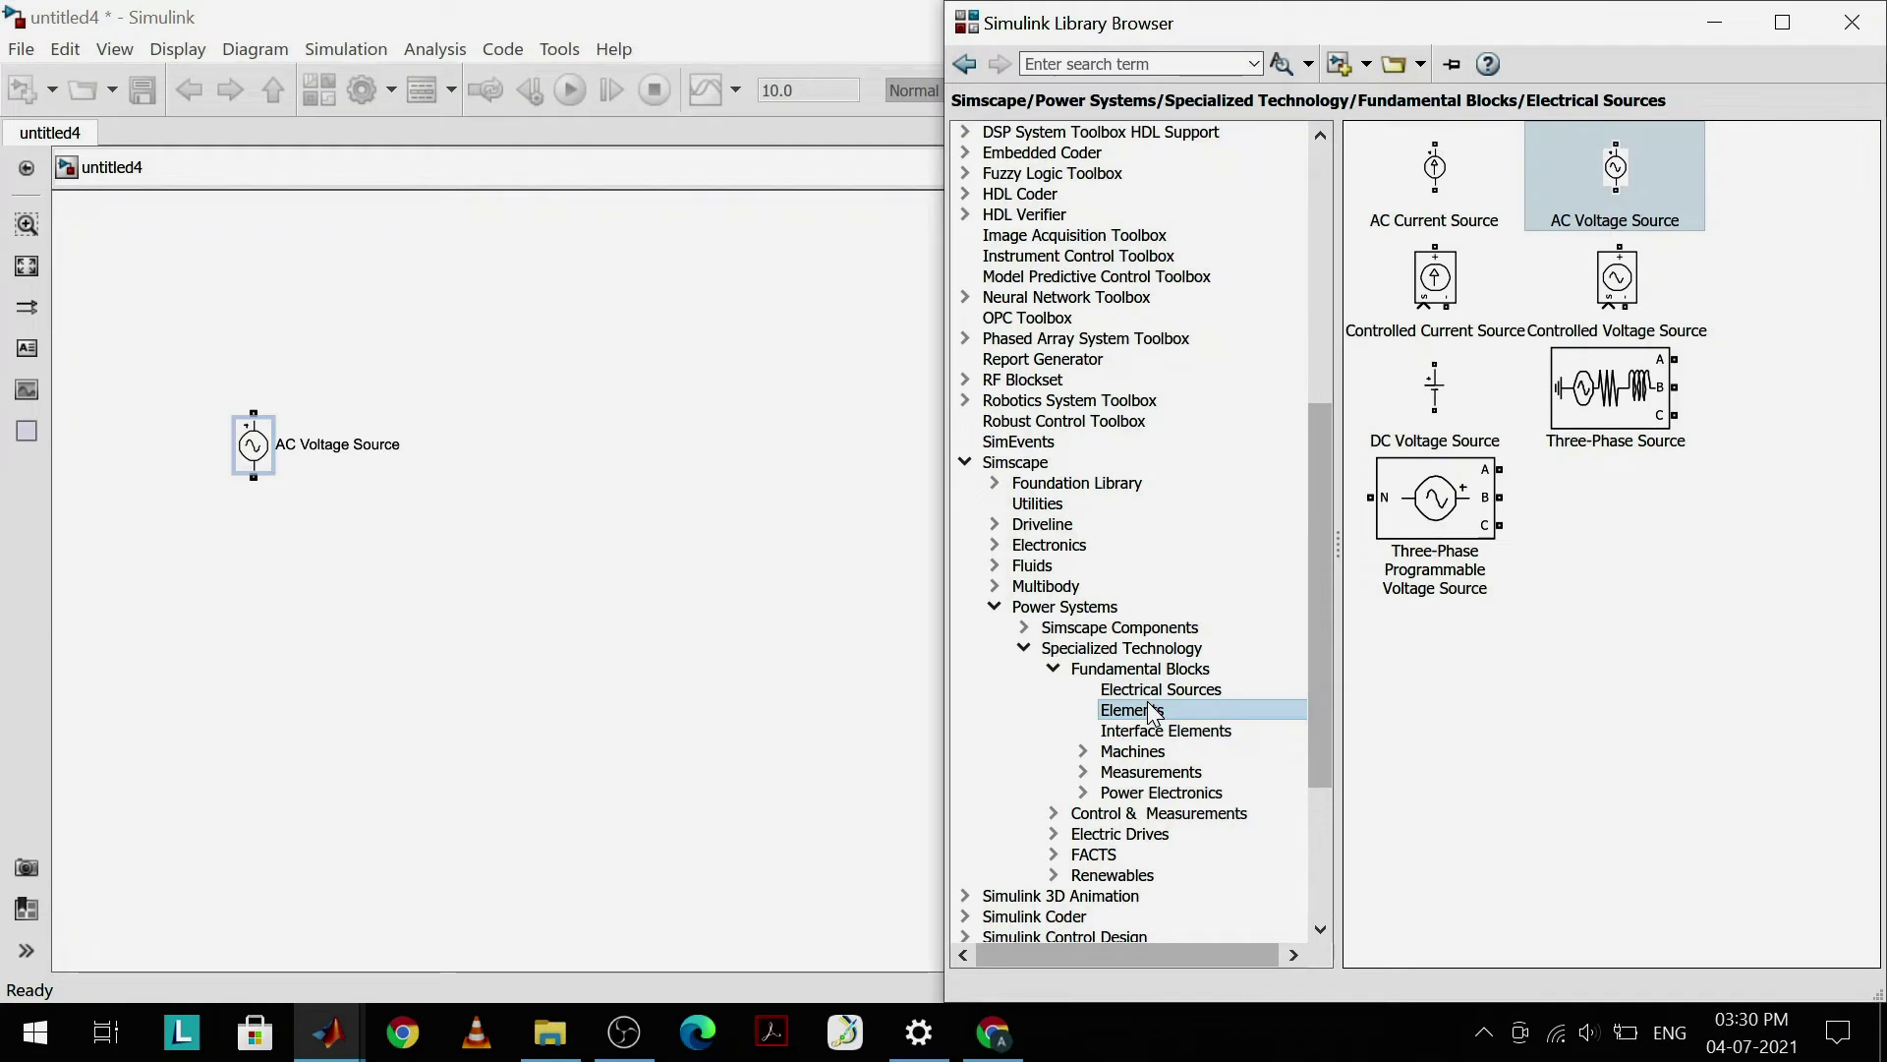
left_click_drag(1643, 733, 390, 351)
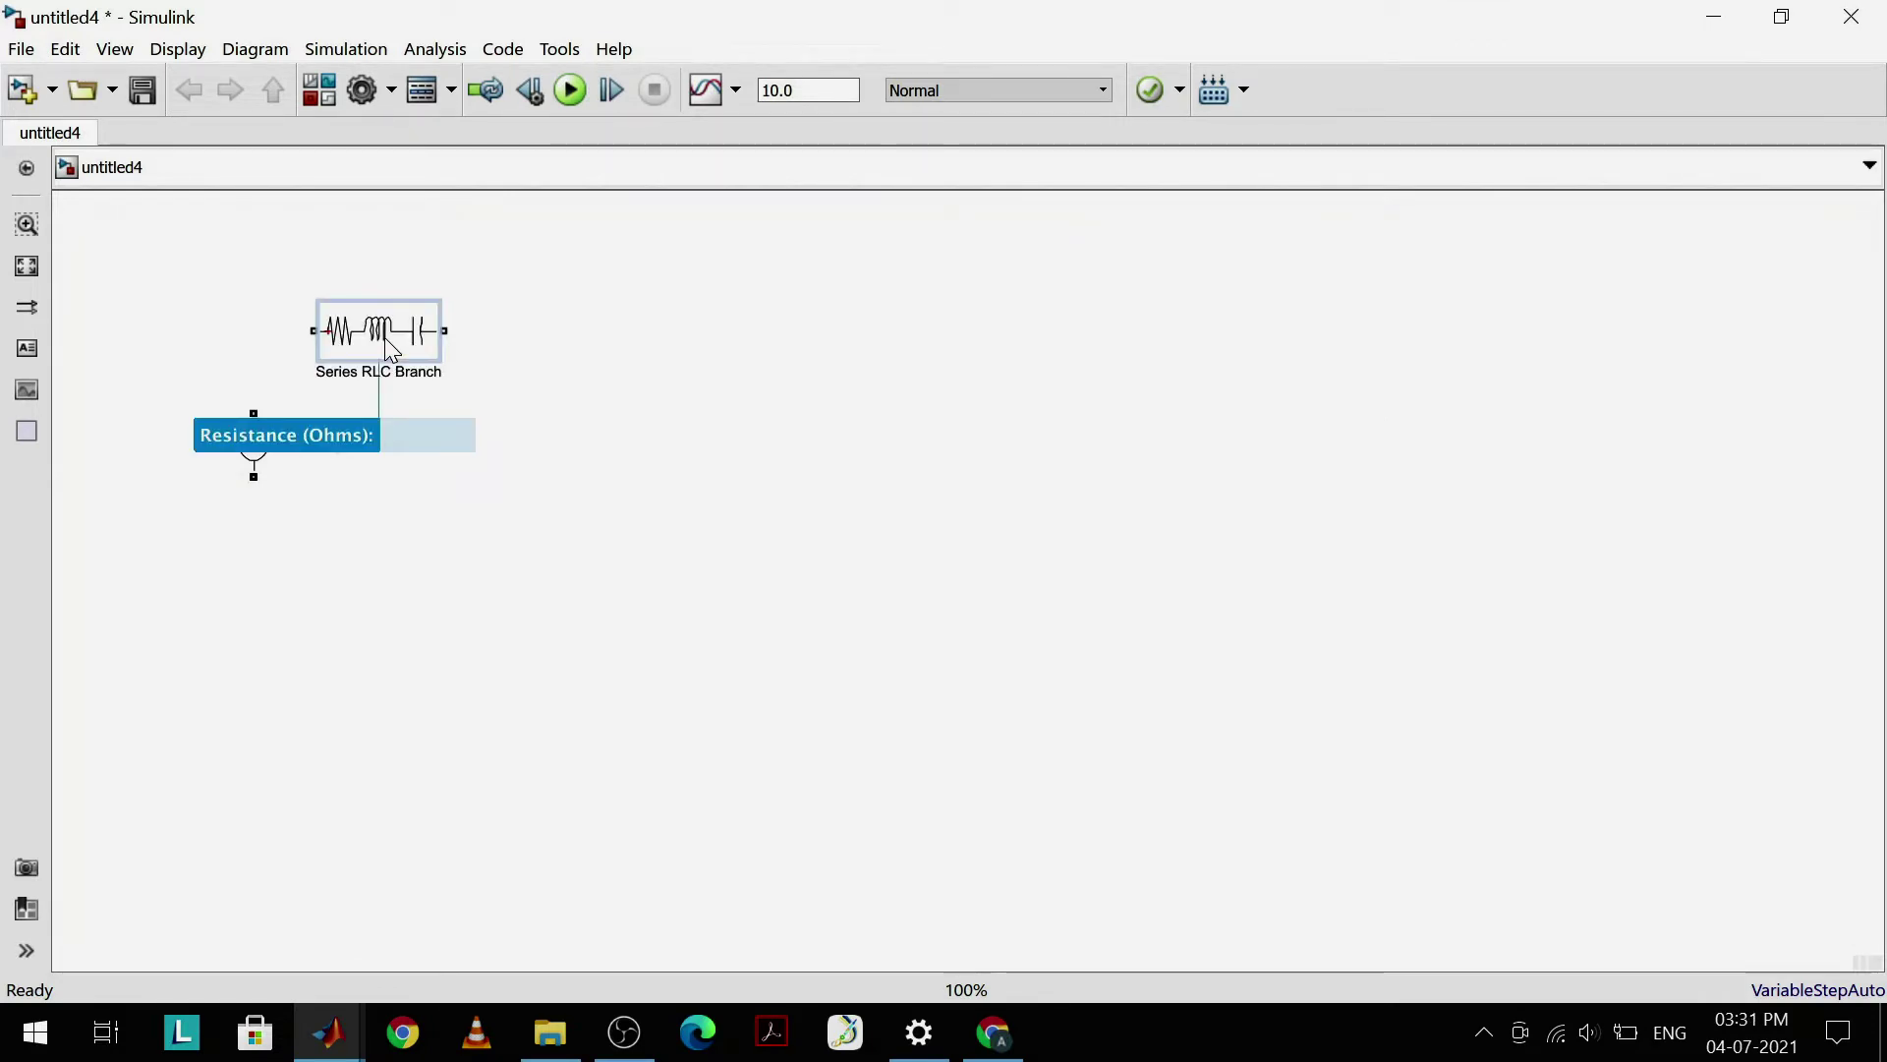
left_click(390, 349)
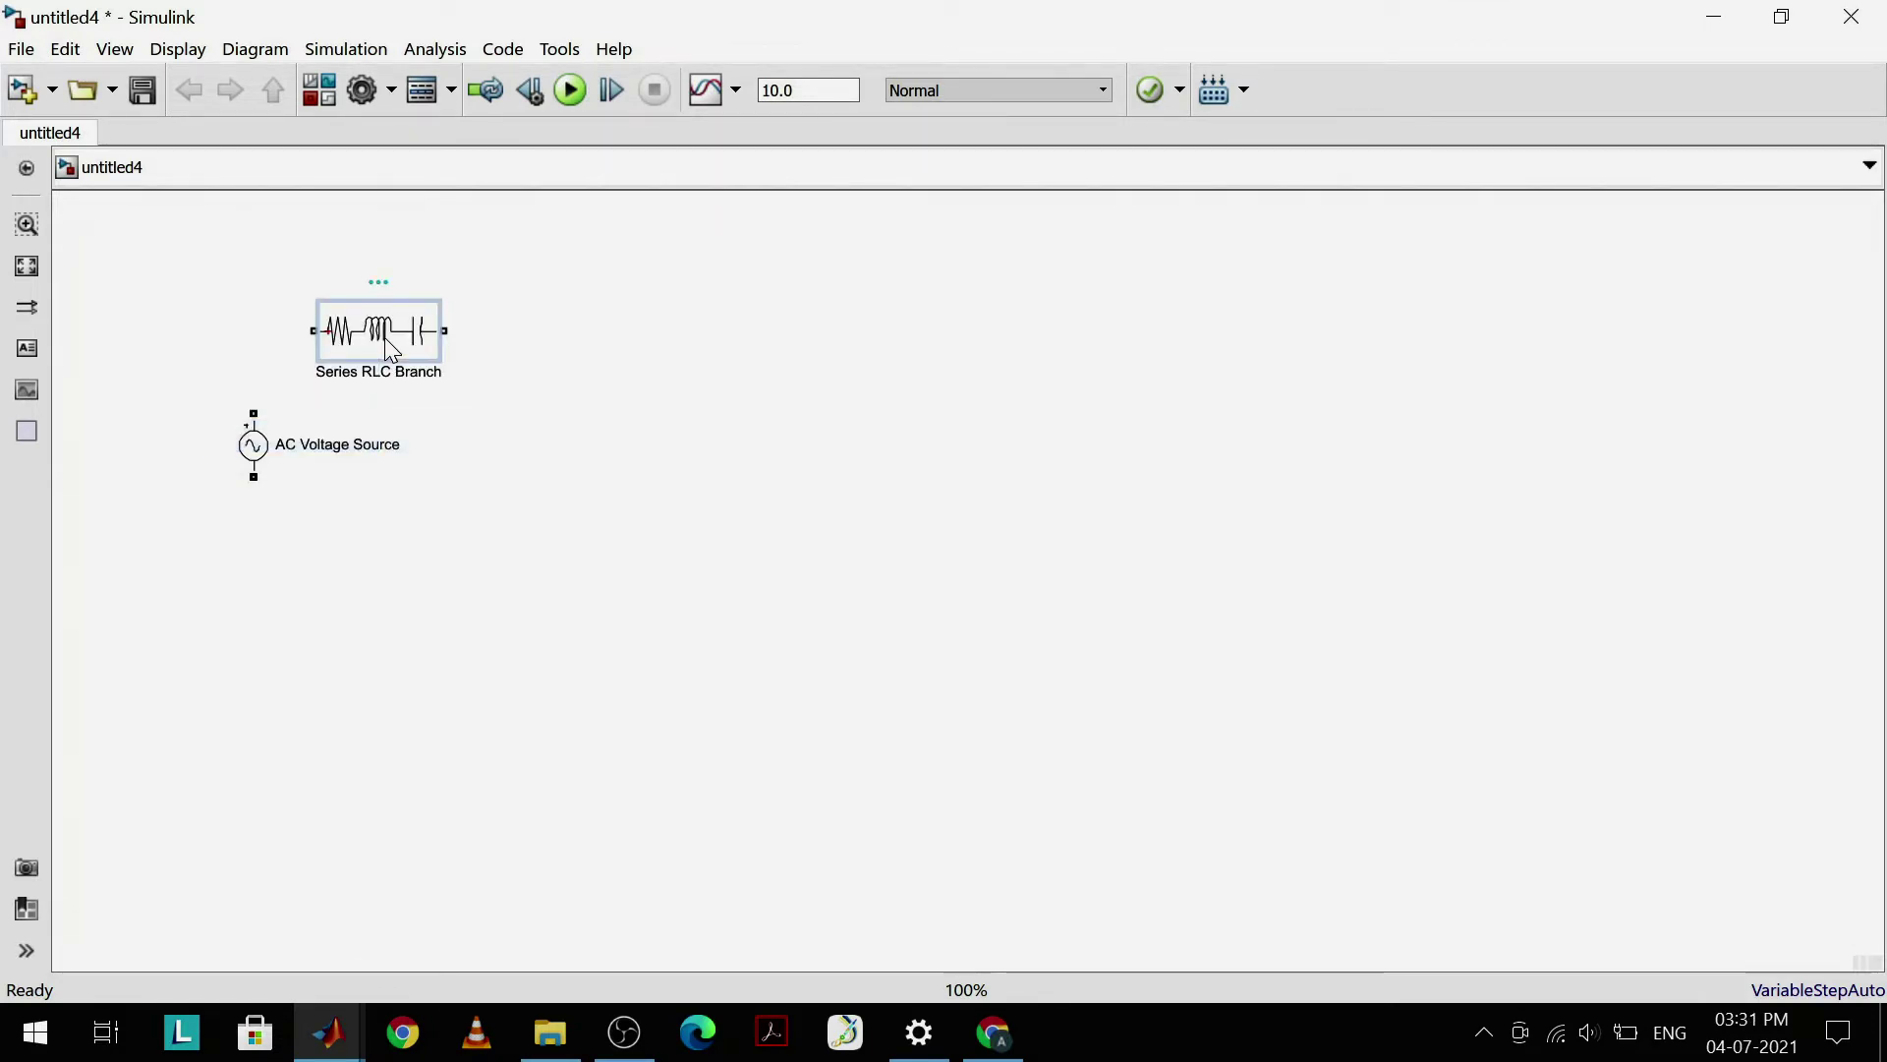
Step: Set the Series RLC Branch's branch type to RL and apply its parameters
double_click(406, 356)
left_click(997, 380)
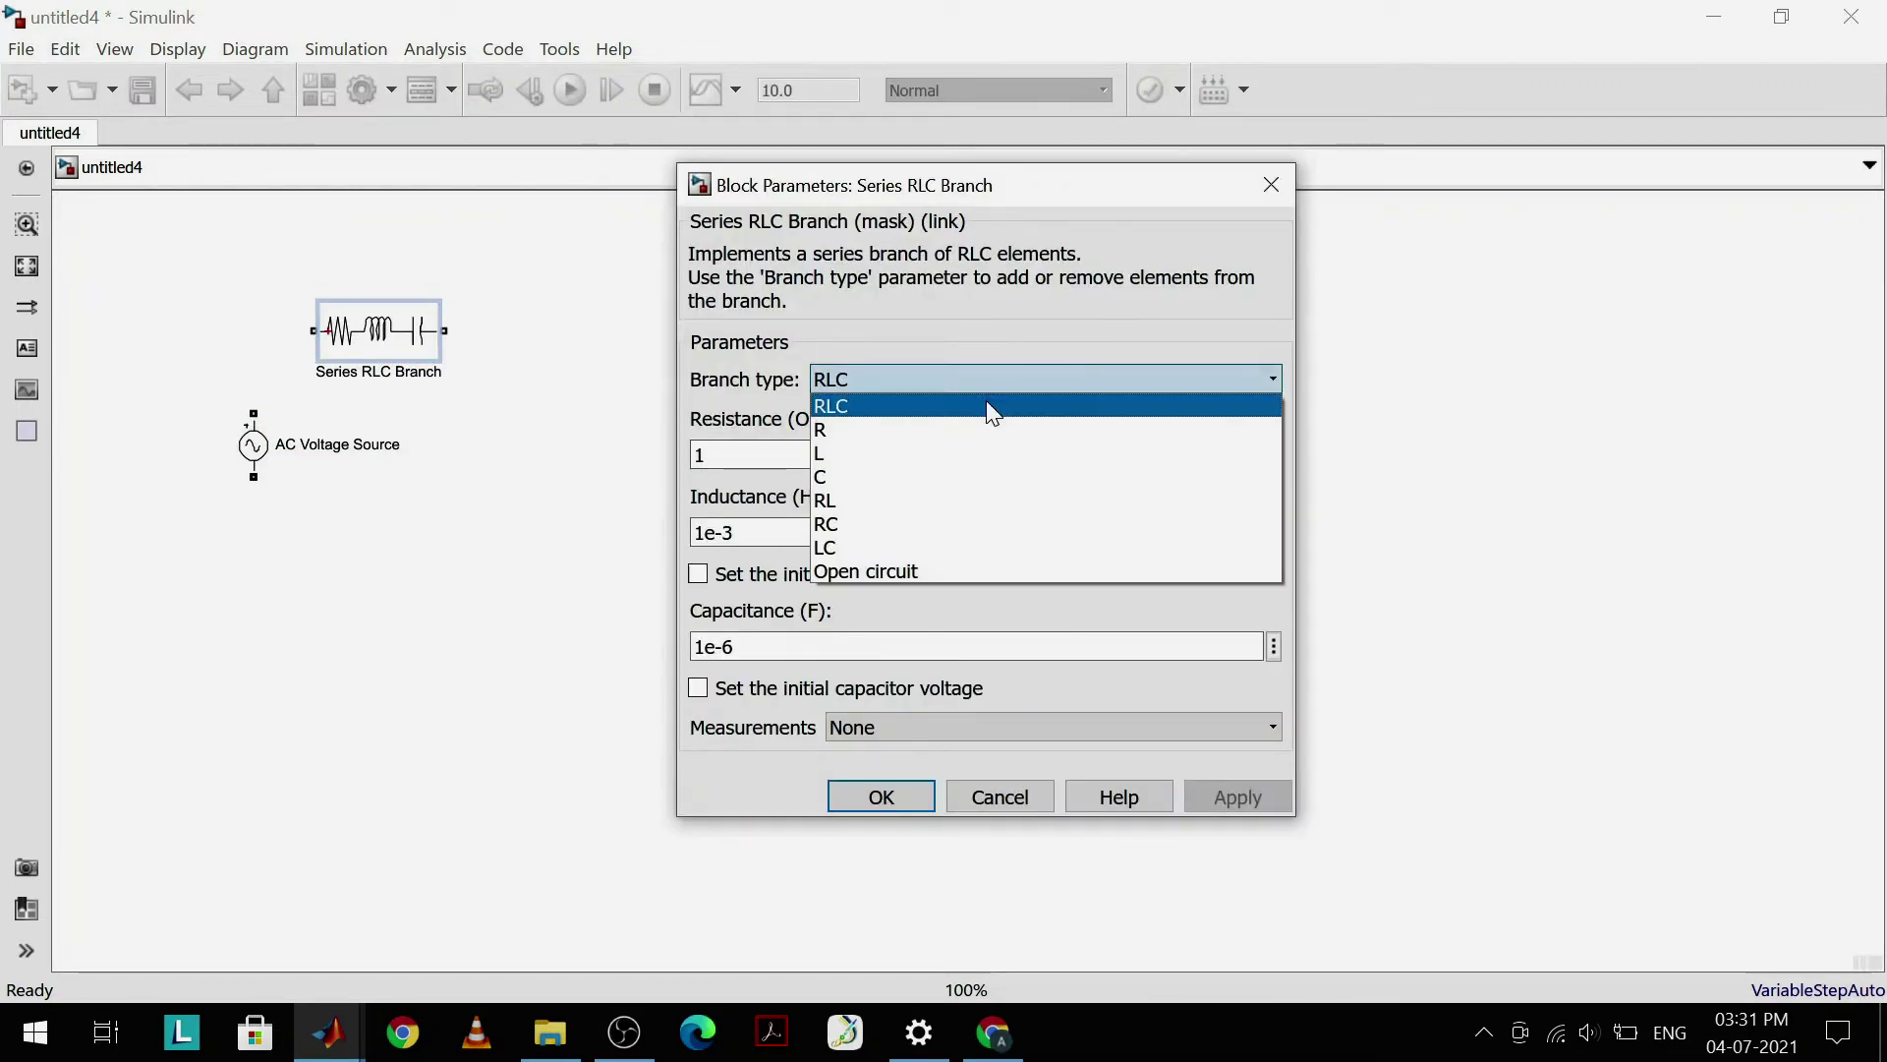
left_click(902, 504)
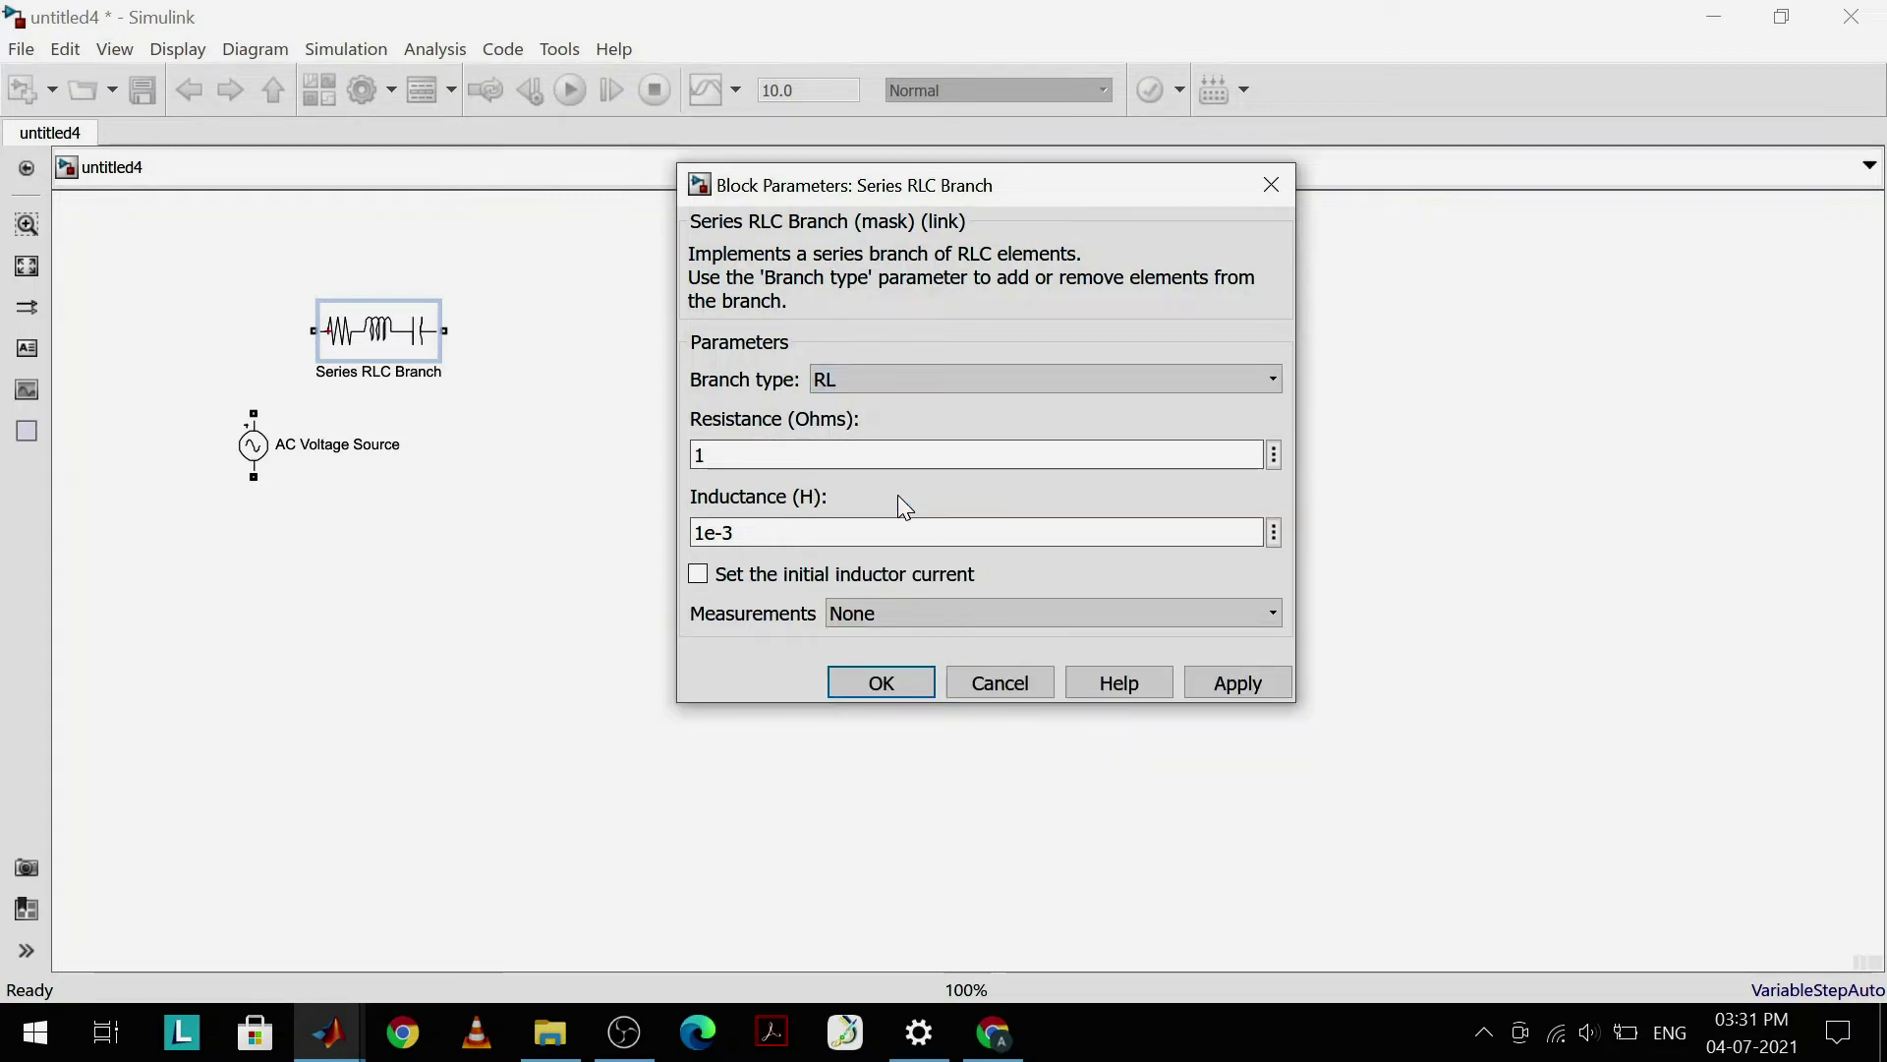
left_click(898, 455)
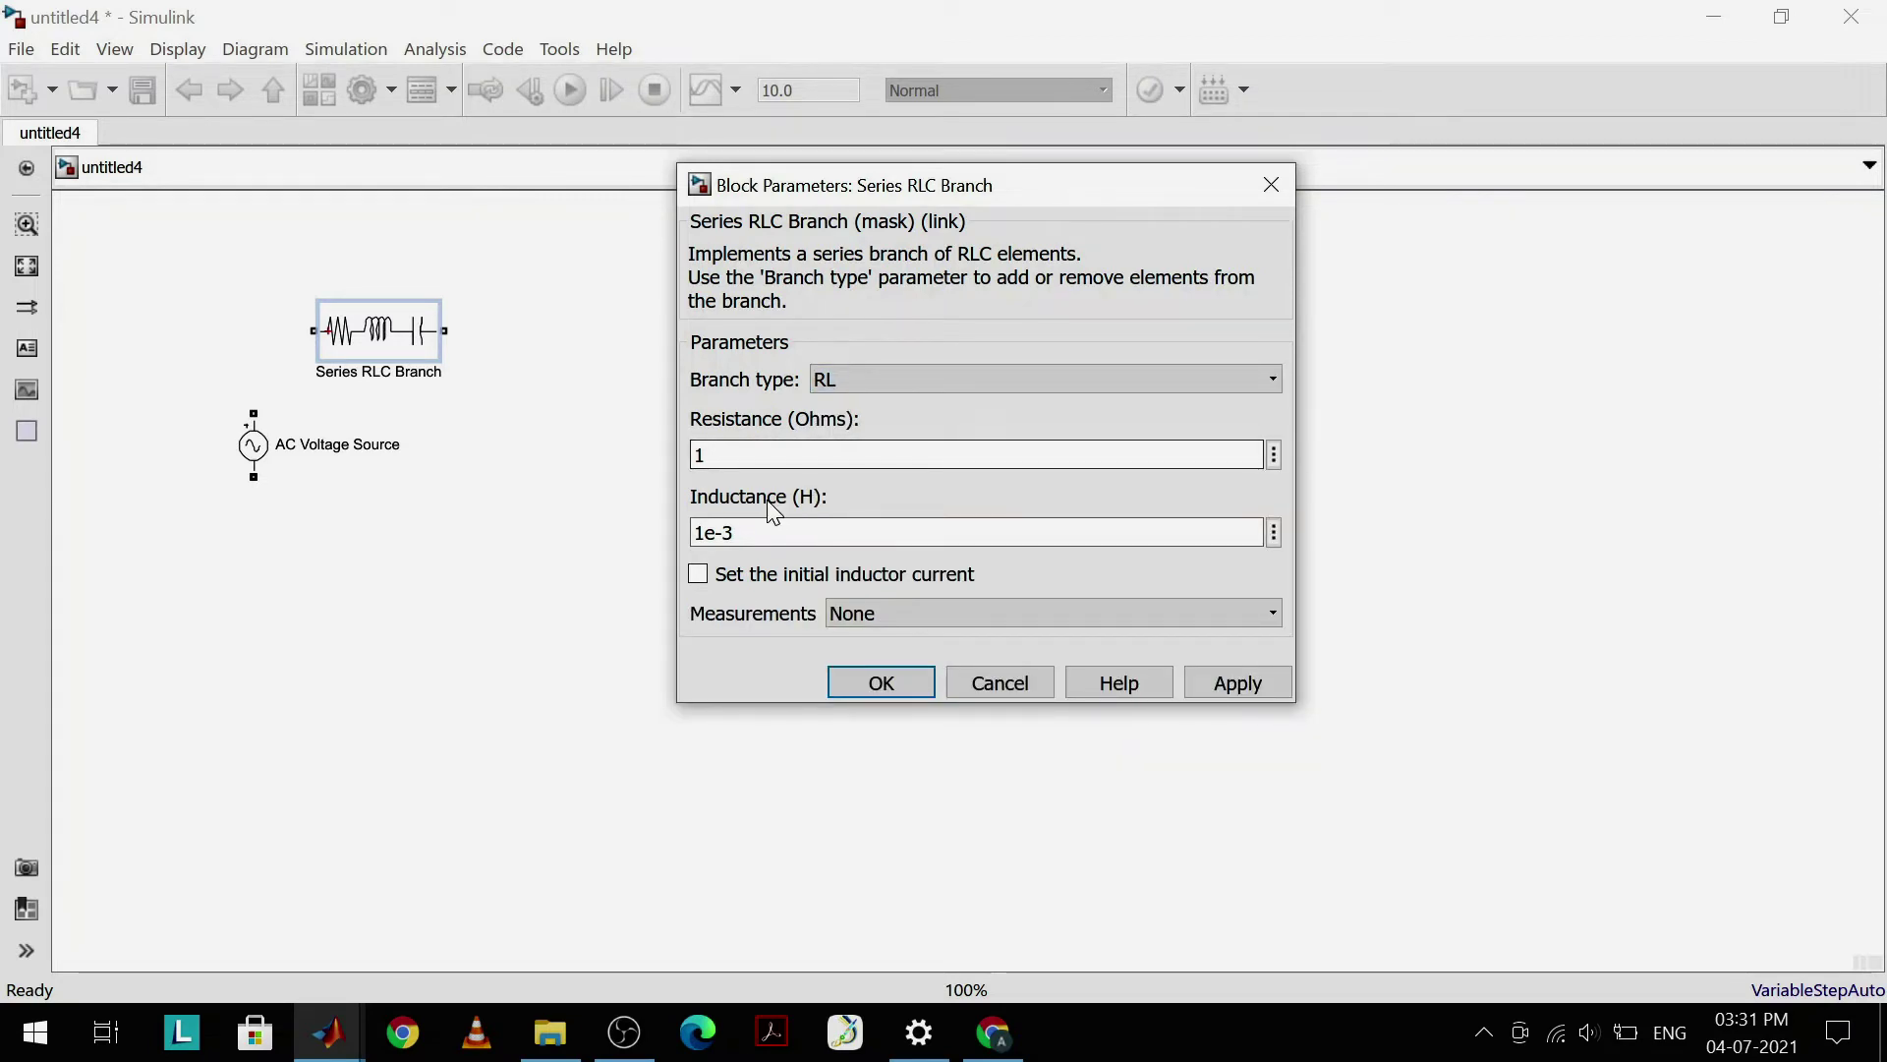
left_click(1234, 681)
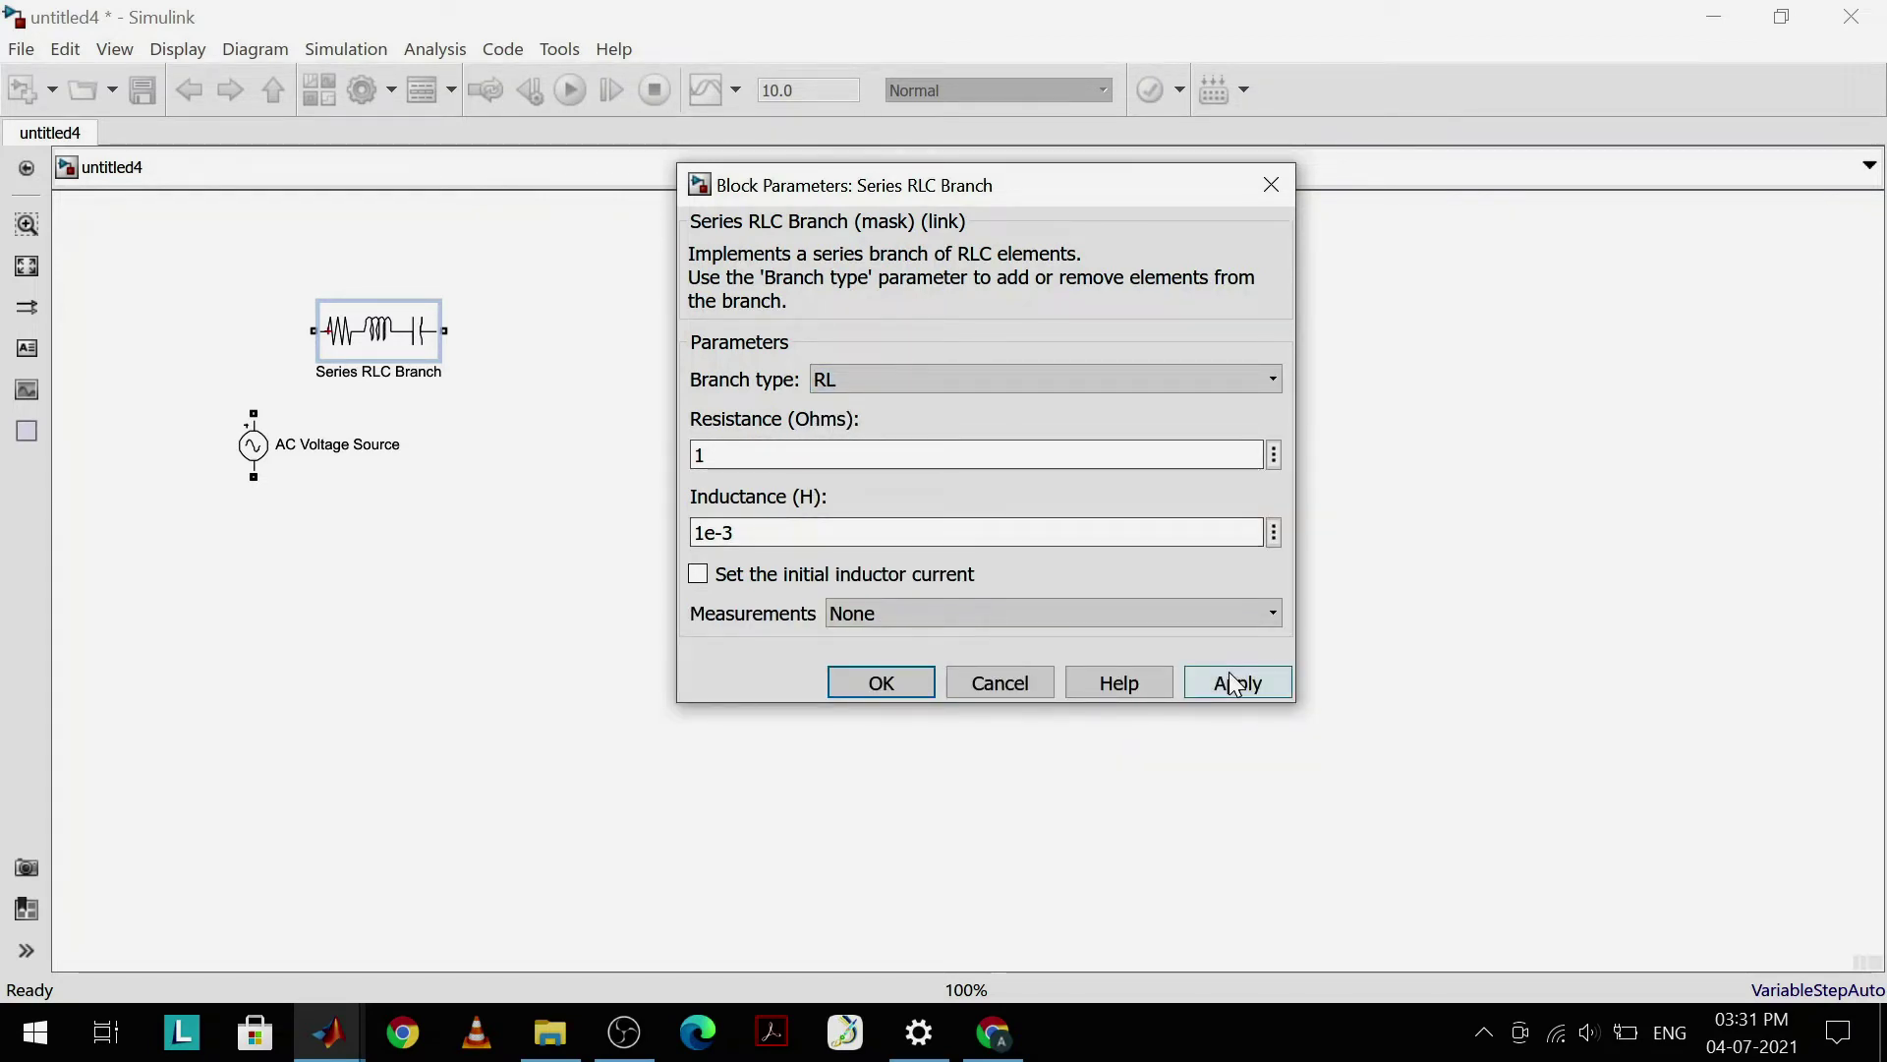
left_click(880, 682)
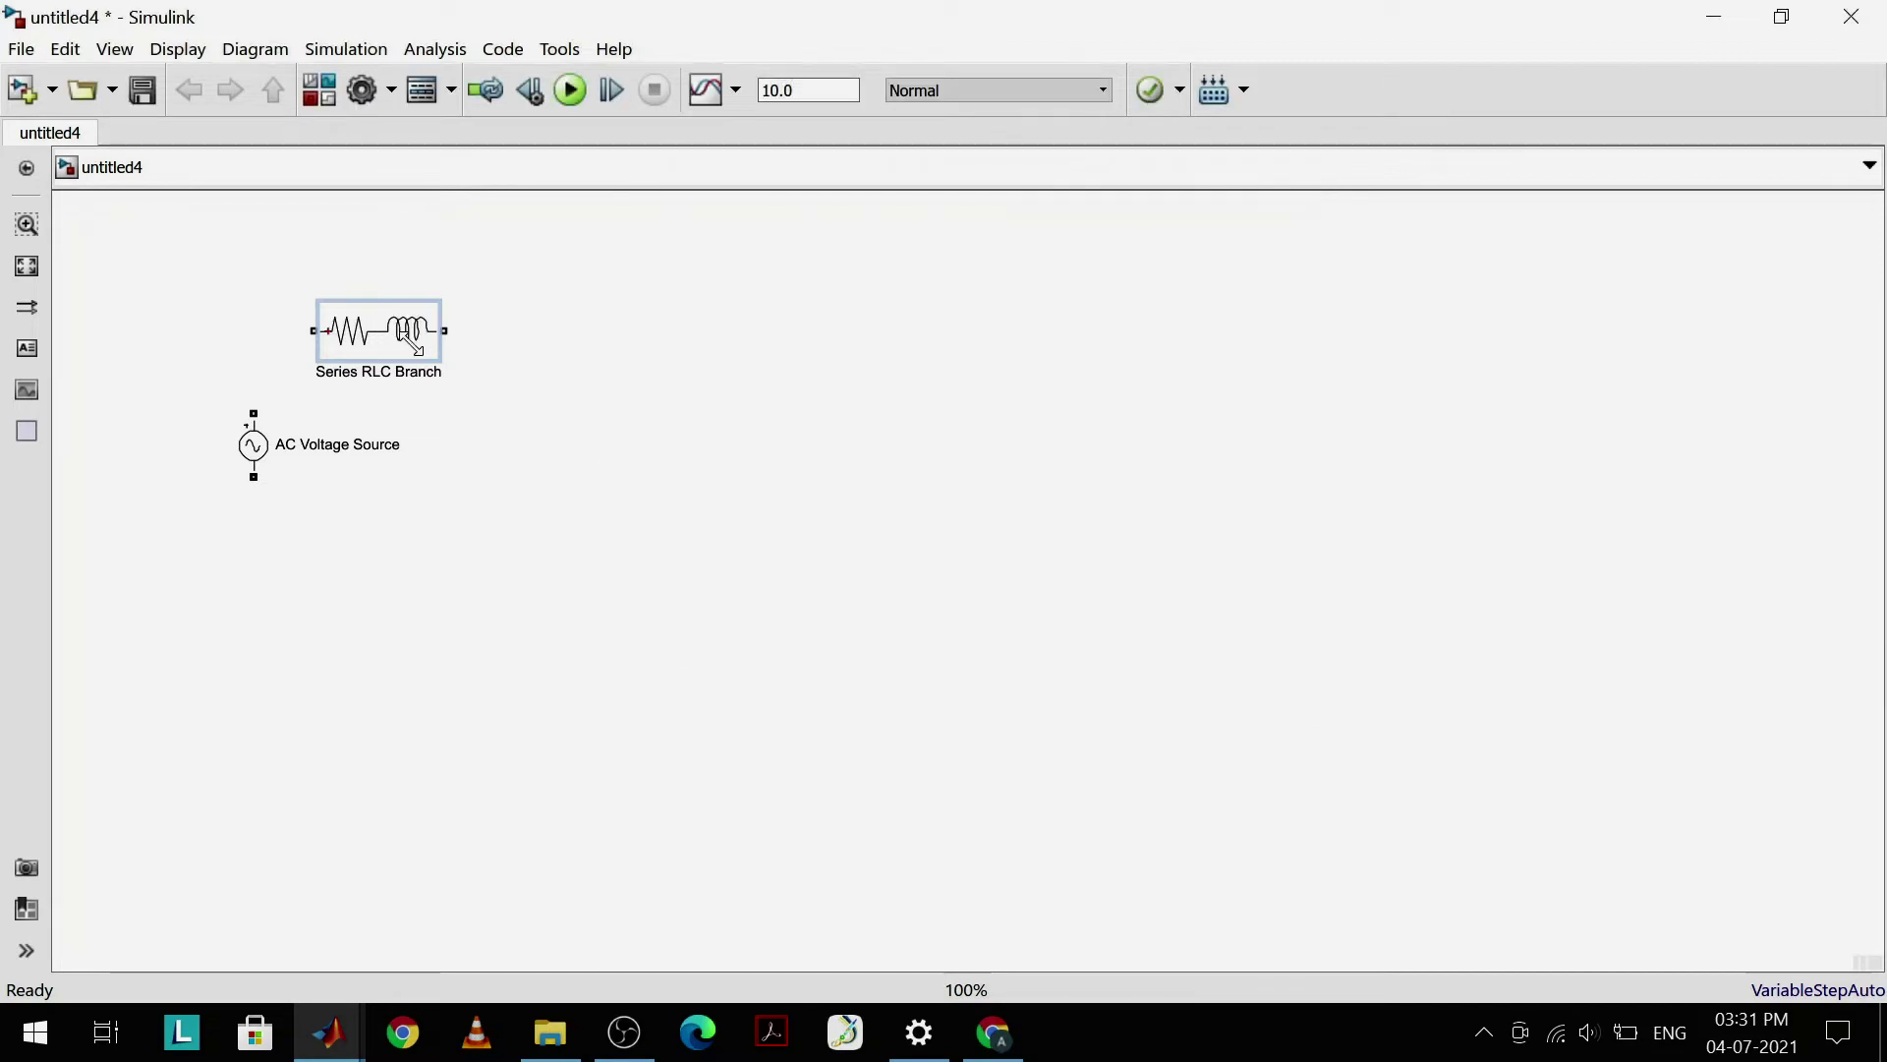
Step: Make two copies of the RL branch, one in line with the original and one between them below, rotated to vertical
left_click_drag(386, 328, 770, 330)
left_click_drag(769, 331, 603, 478)
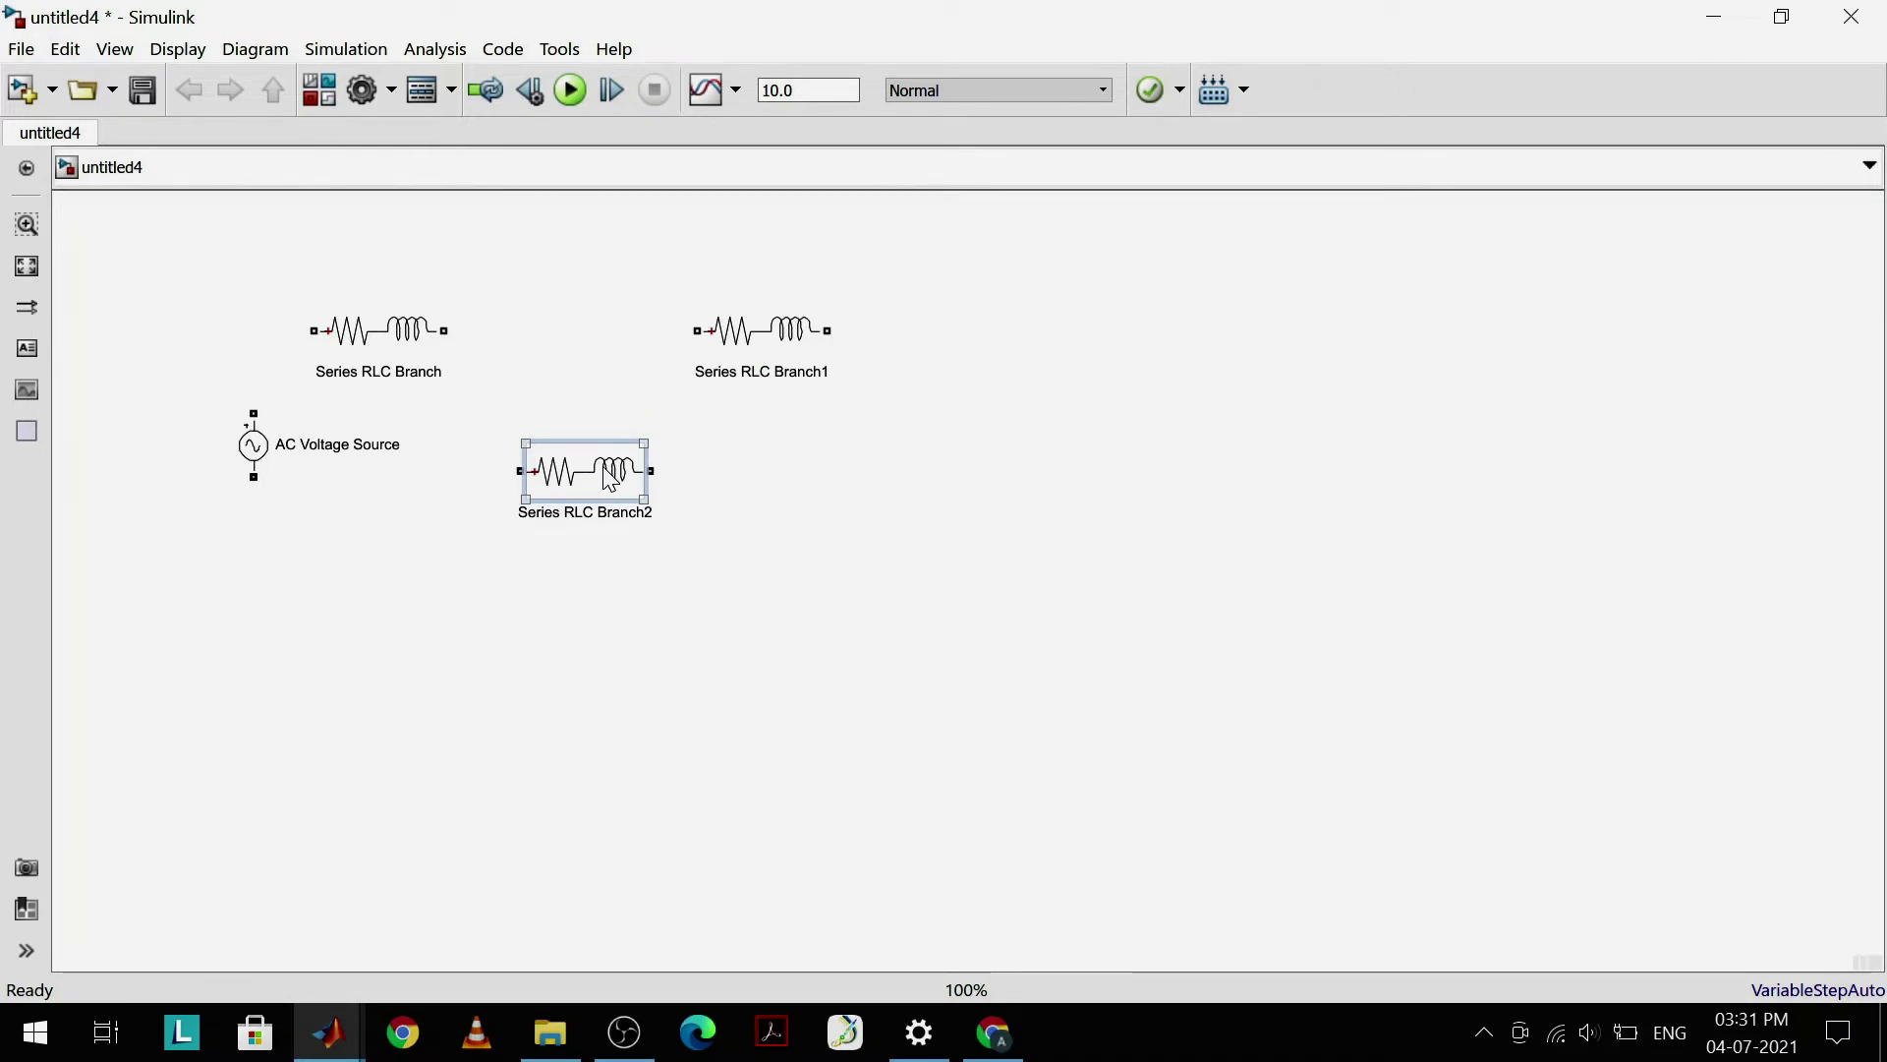
right_click(603, 469)
key("ctrl+r")
Step: Wire the AC source, first series branch and vertical branch into a loop, and join the second series branch to their upper junction
left_click_drag(586, 404, 444, 330)
left_click_drag(697, 330, 586, 331)
left_click_drag(314, 330, 254, 413)
left_click_drag(254, 476, 585, 536)
left_click_drag(827, 330, 592, 554)
key("ctrl+z")
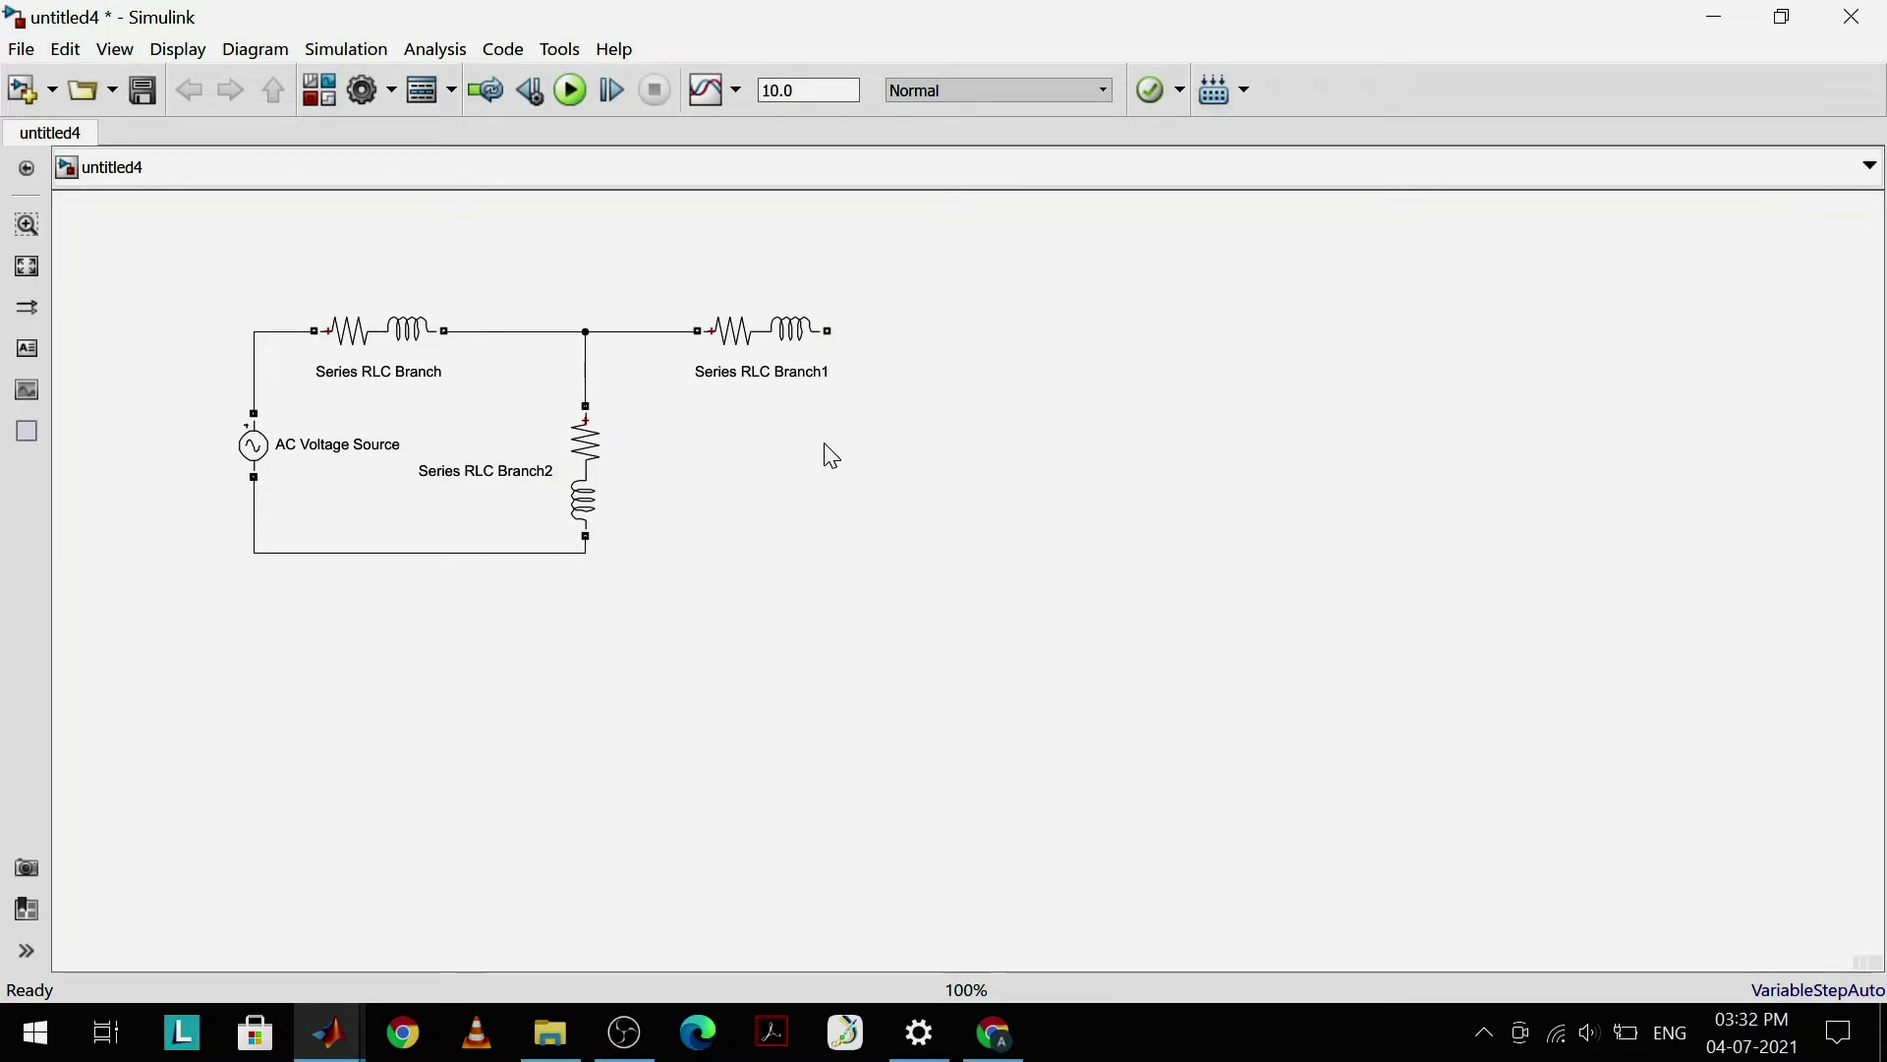
Step: Copy the vertical RL branch to the output side and wire it between the second series branch and the common return line
left_click(590, 482)
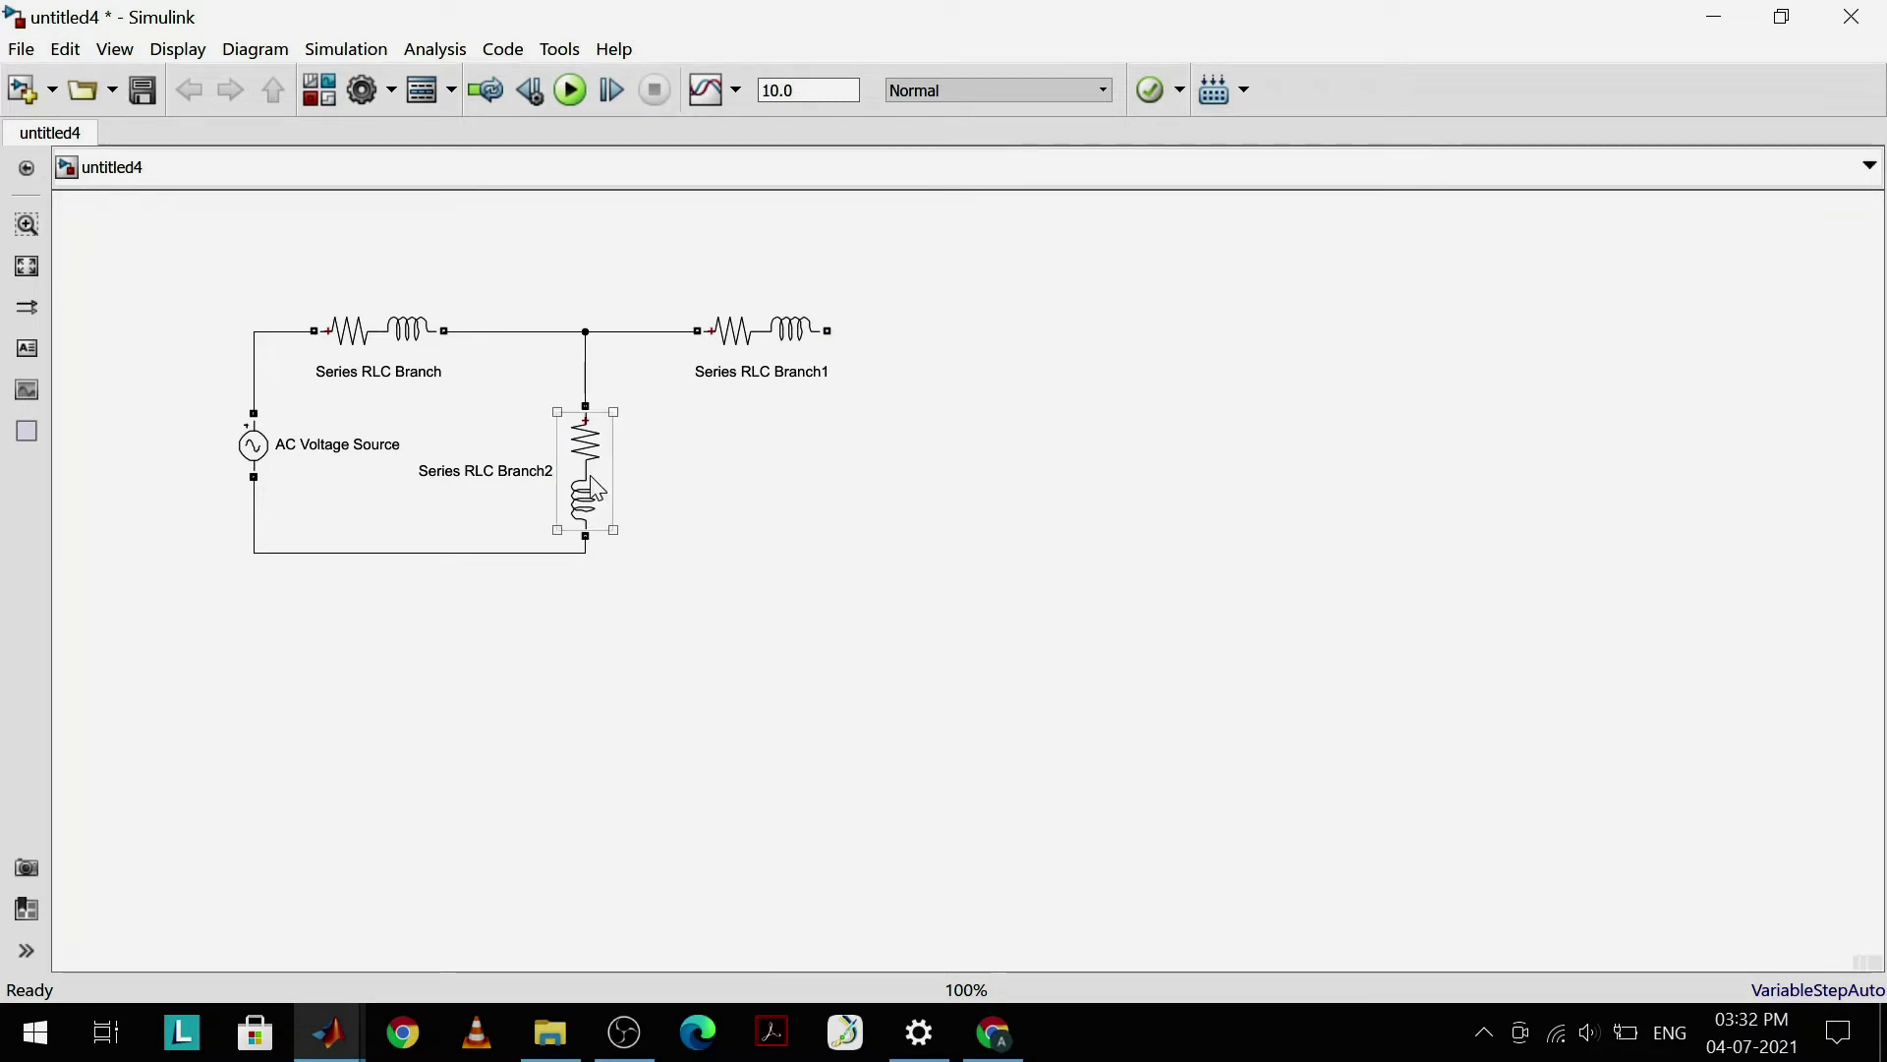
left_click_drag(593, 487, 953, 460)
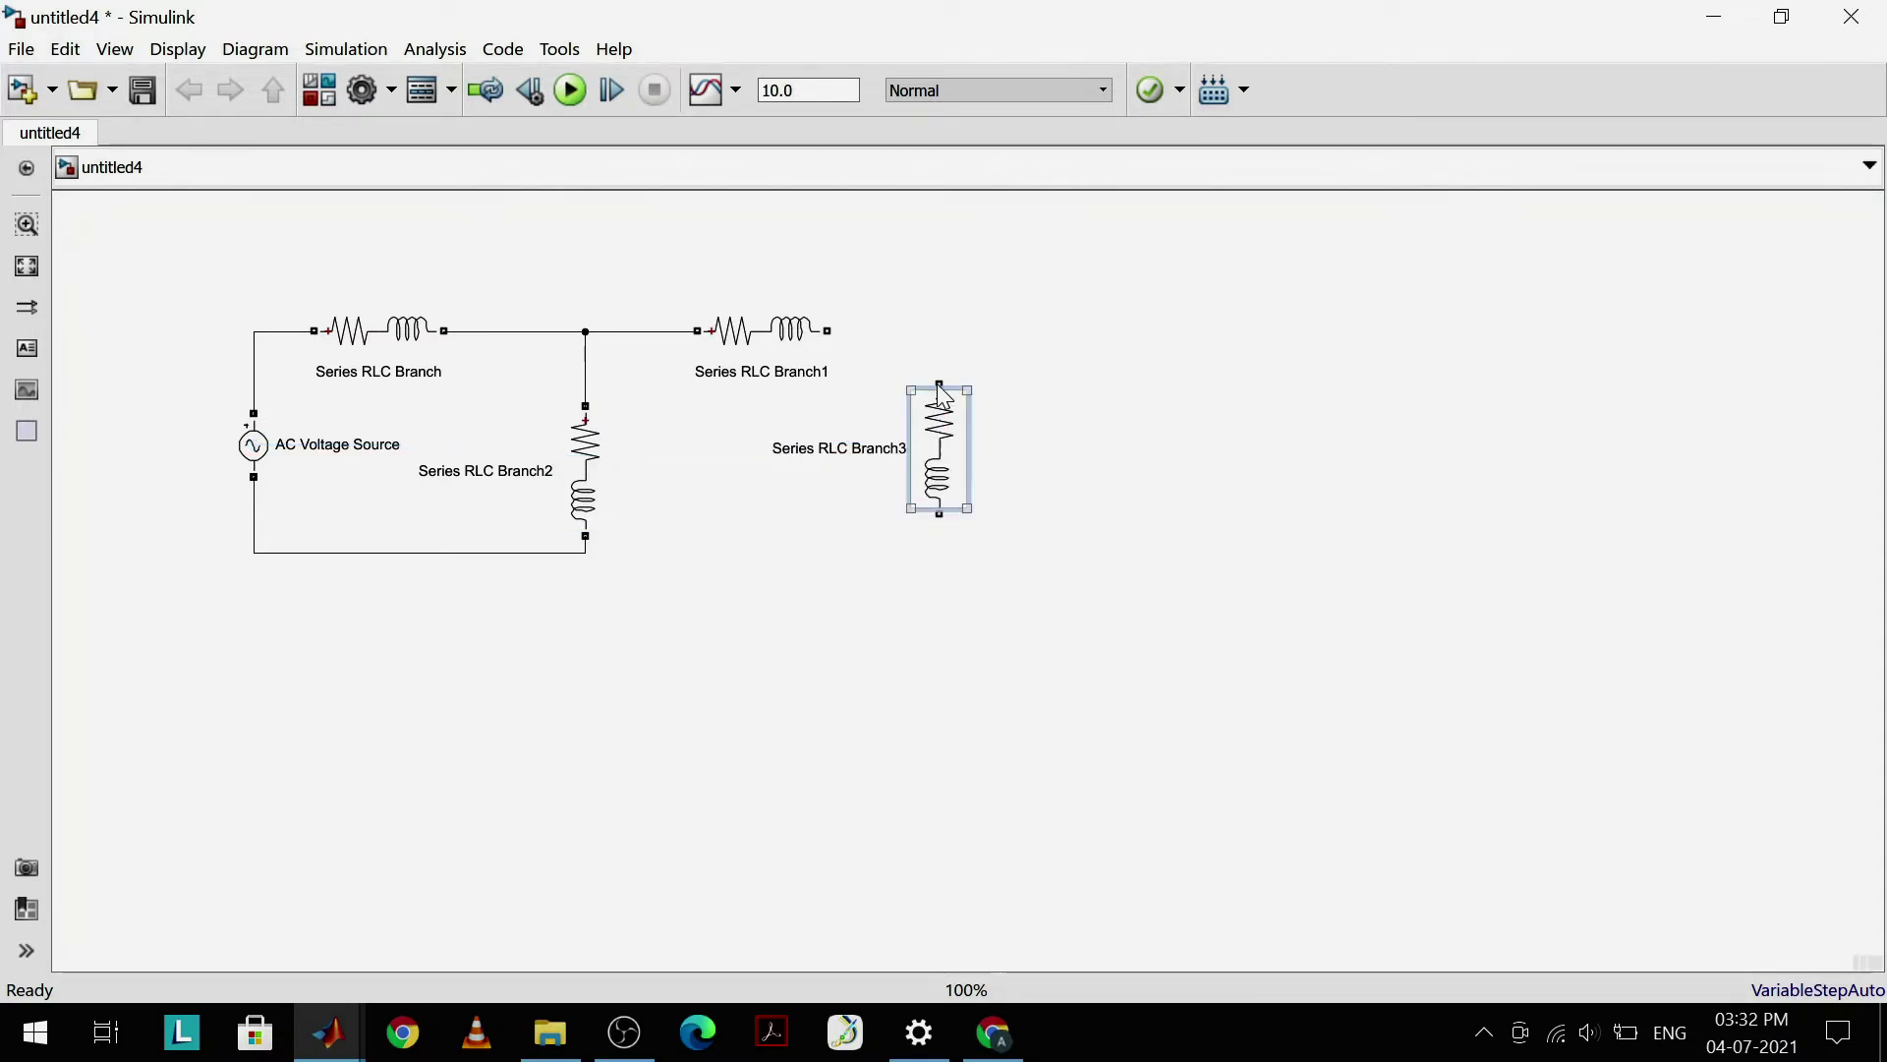
mouse_move(939, 384)
left_mouse_down()
mouse_move(918, 354)
mouse_move(831, 330)
left_mouse_up()
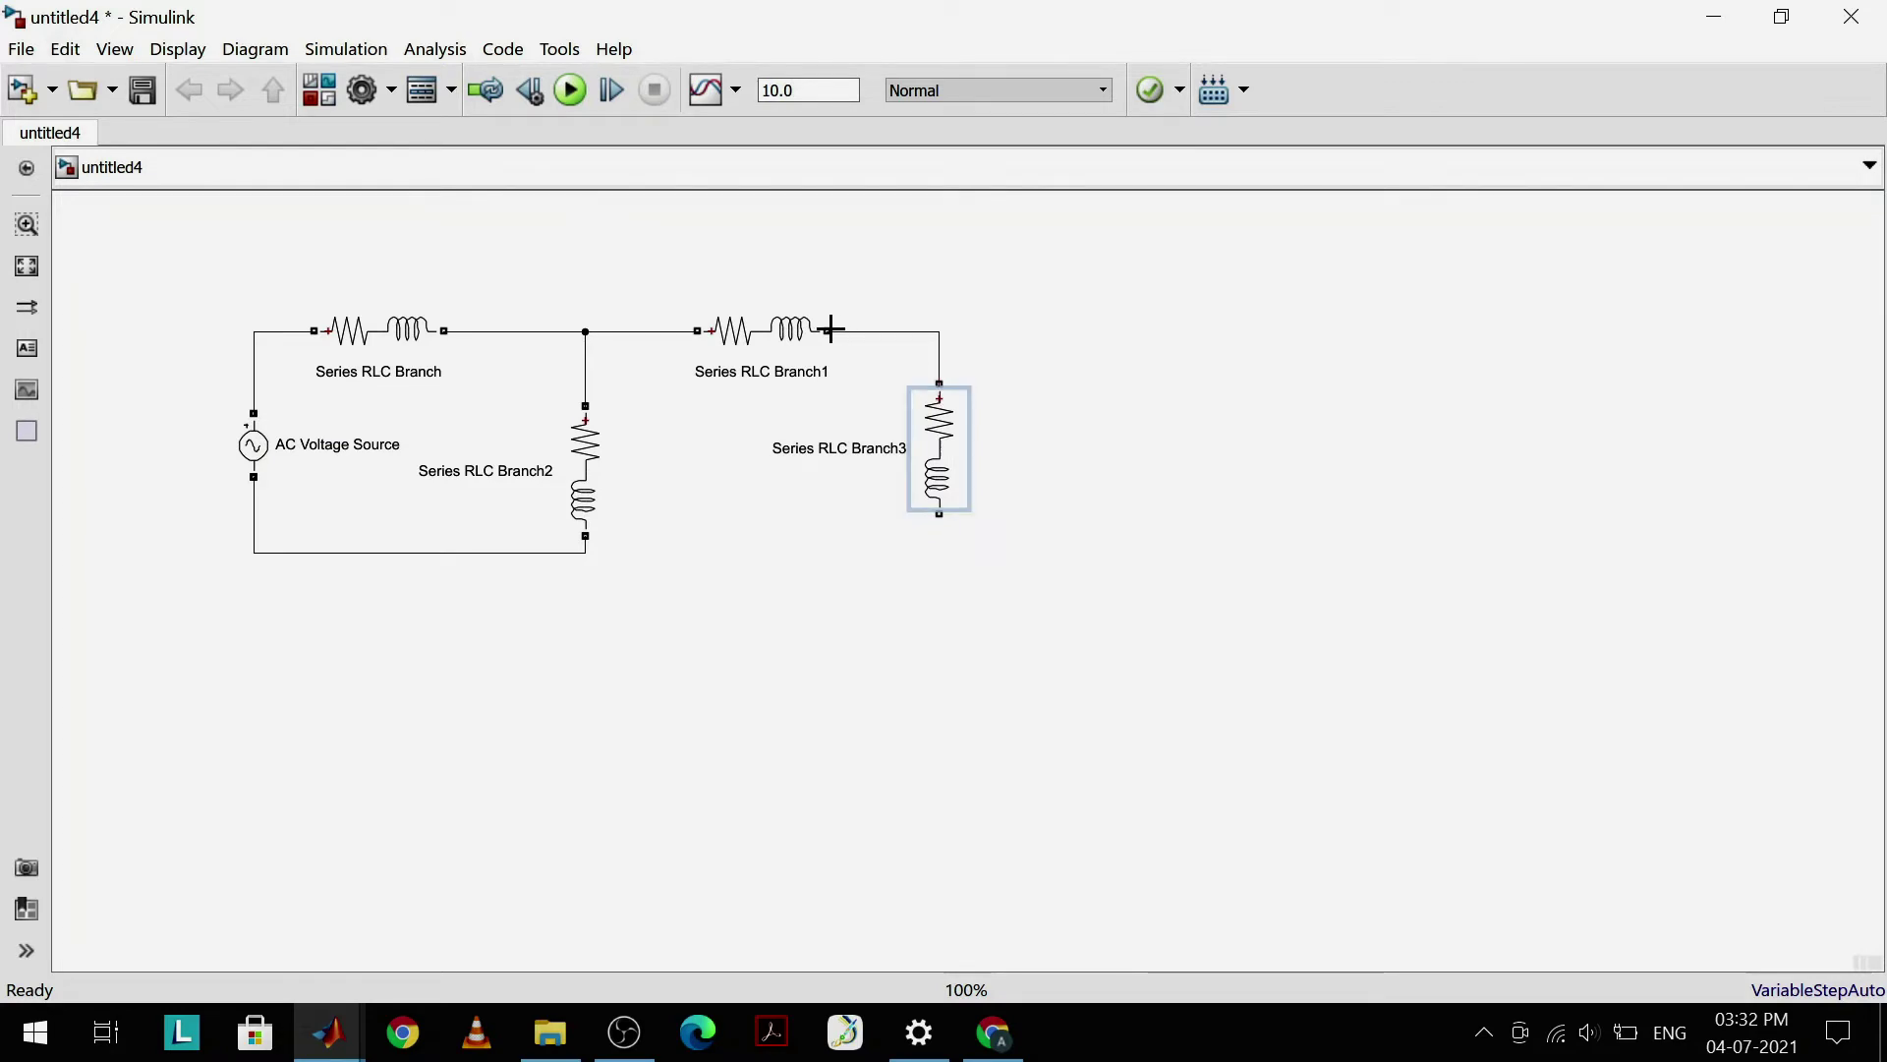
left_click_drag(939, 514, 586, 552)
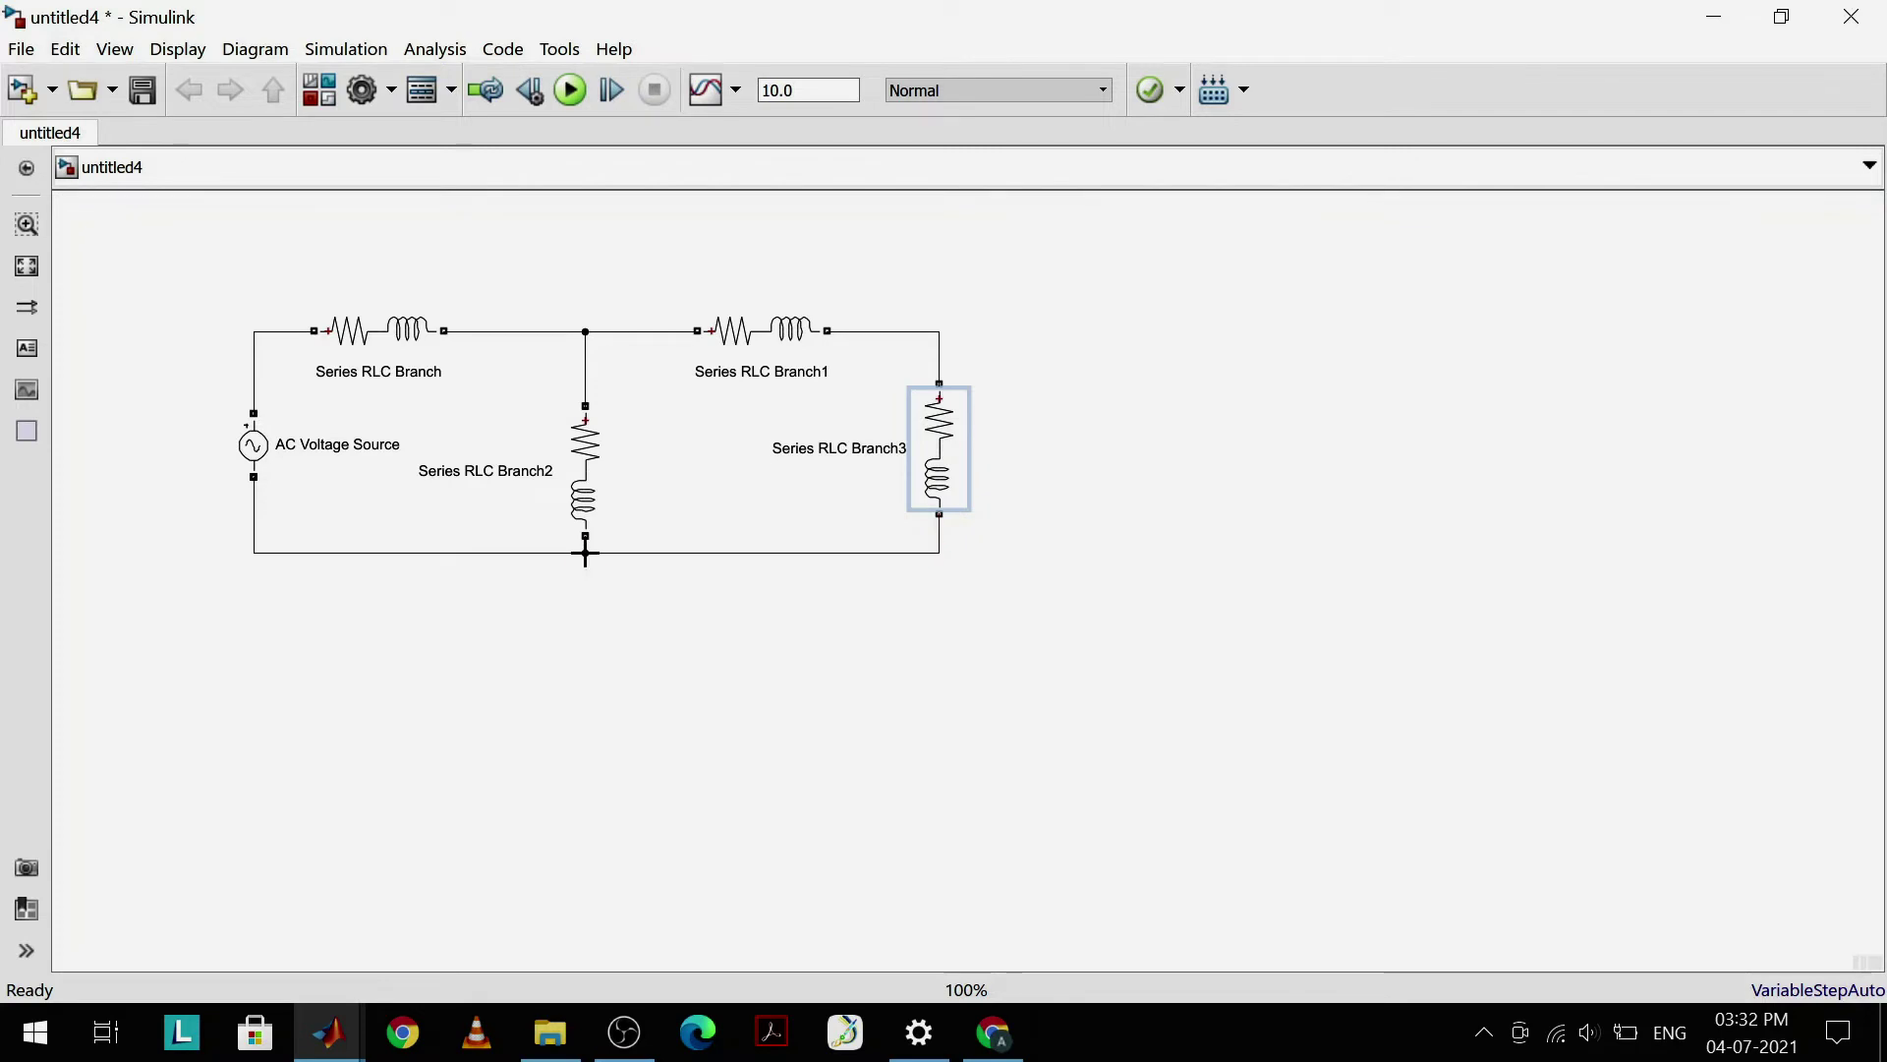
left_click(462, 284)
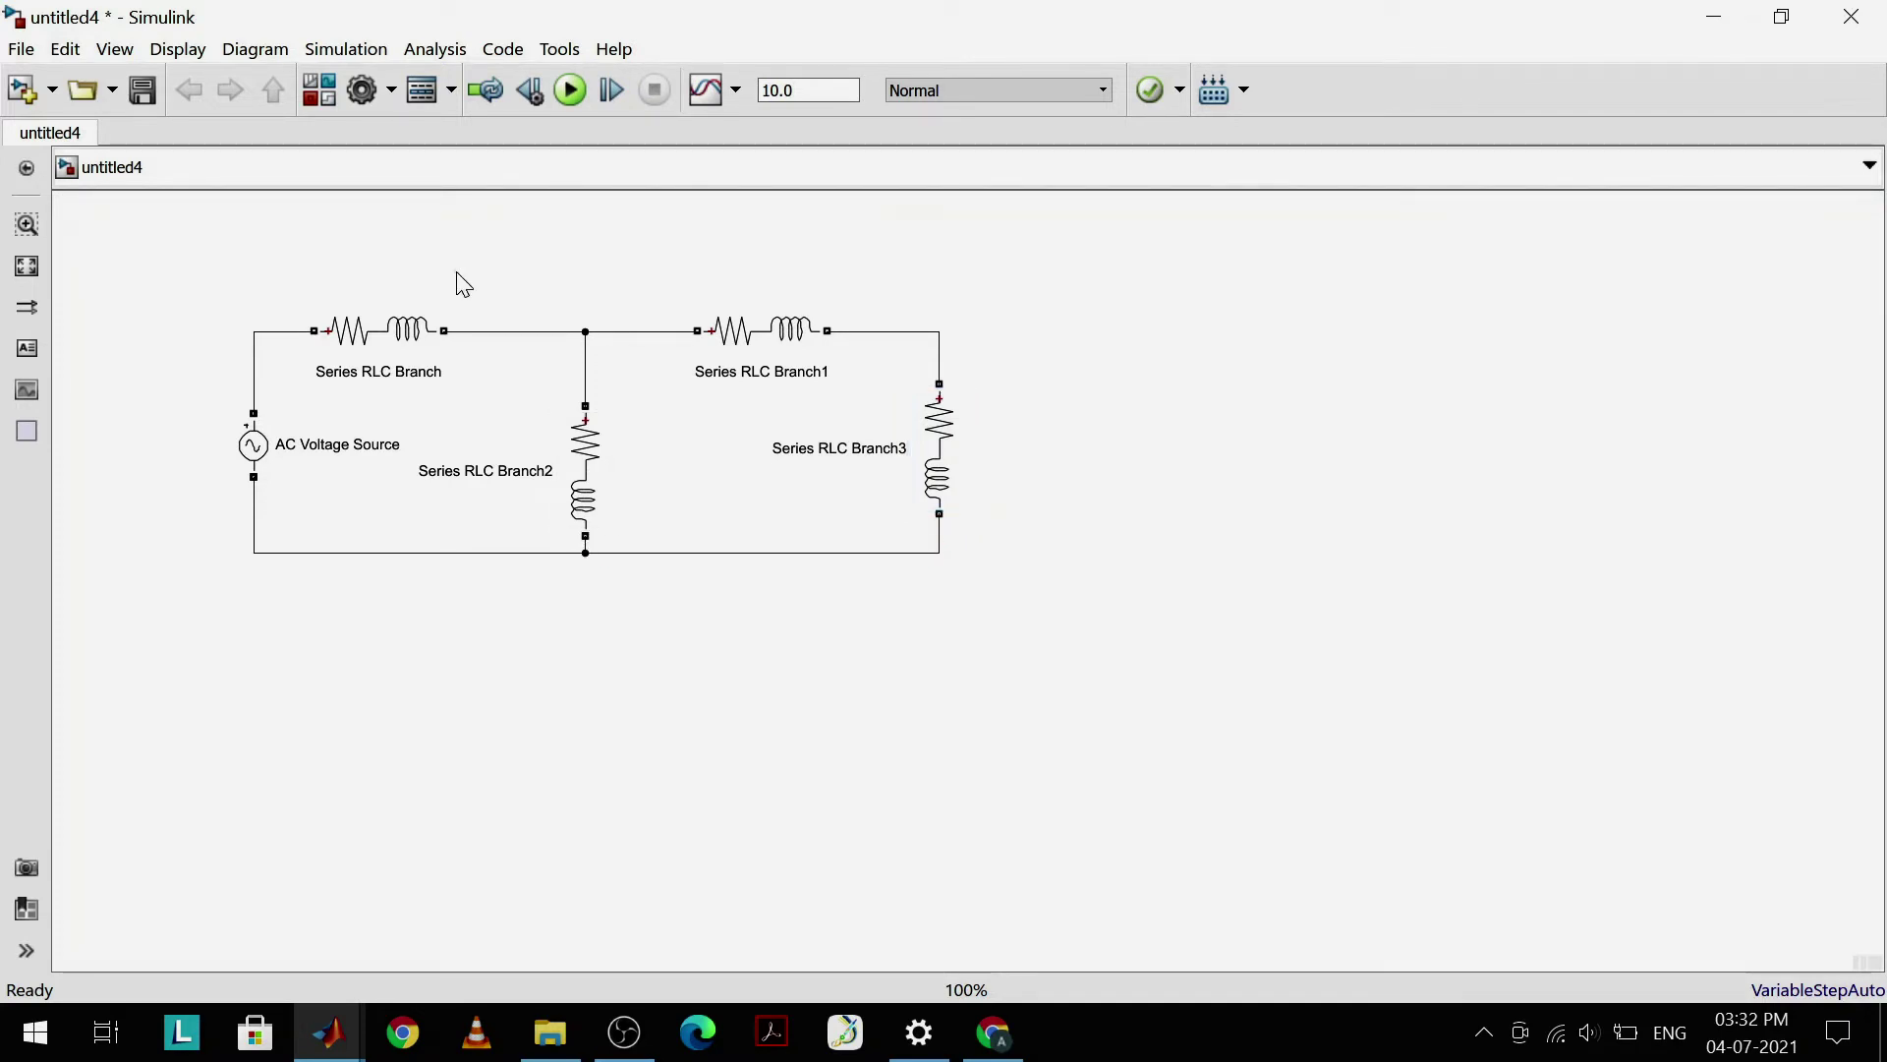
Step: Add two Voltage Measurement and two Current Measurement blocks above the circuit
double_click(462, 284)
type("vol")
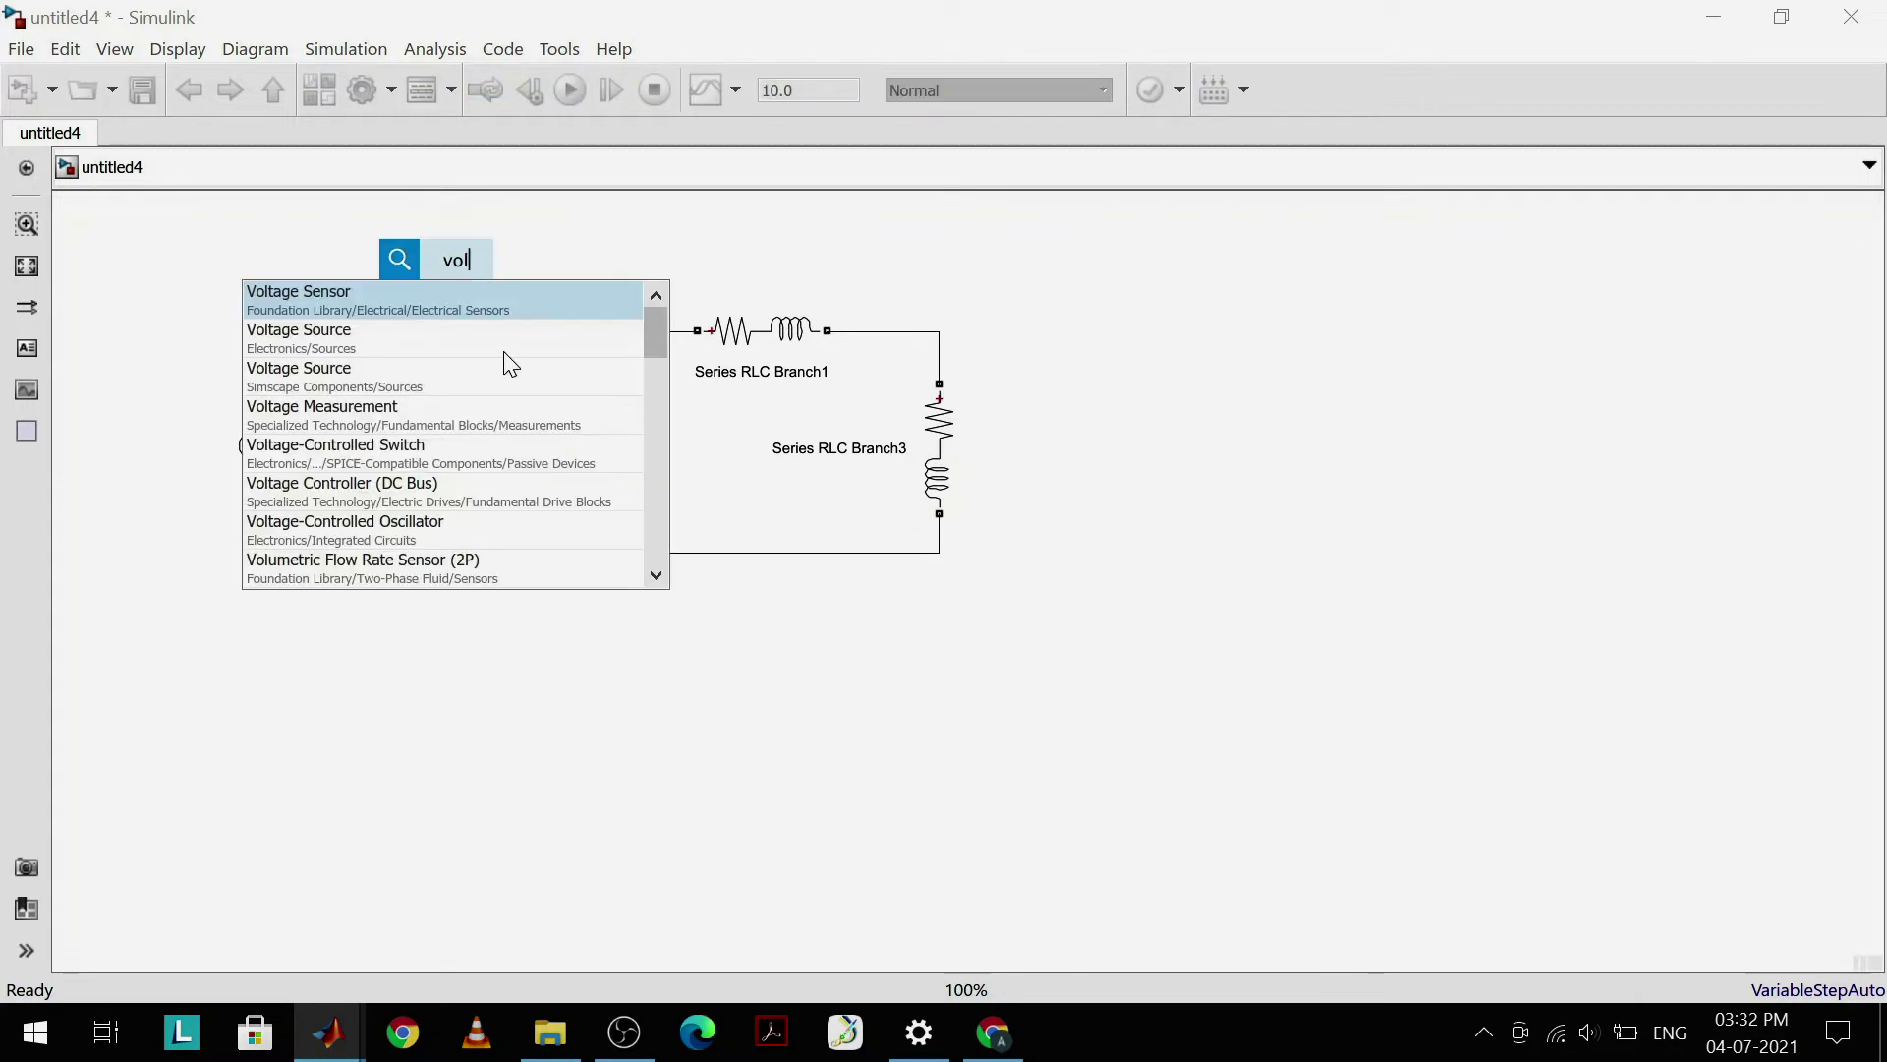
left_click(444, 423)
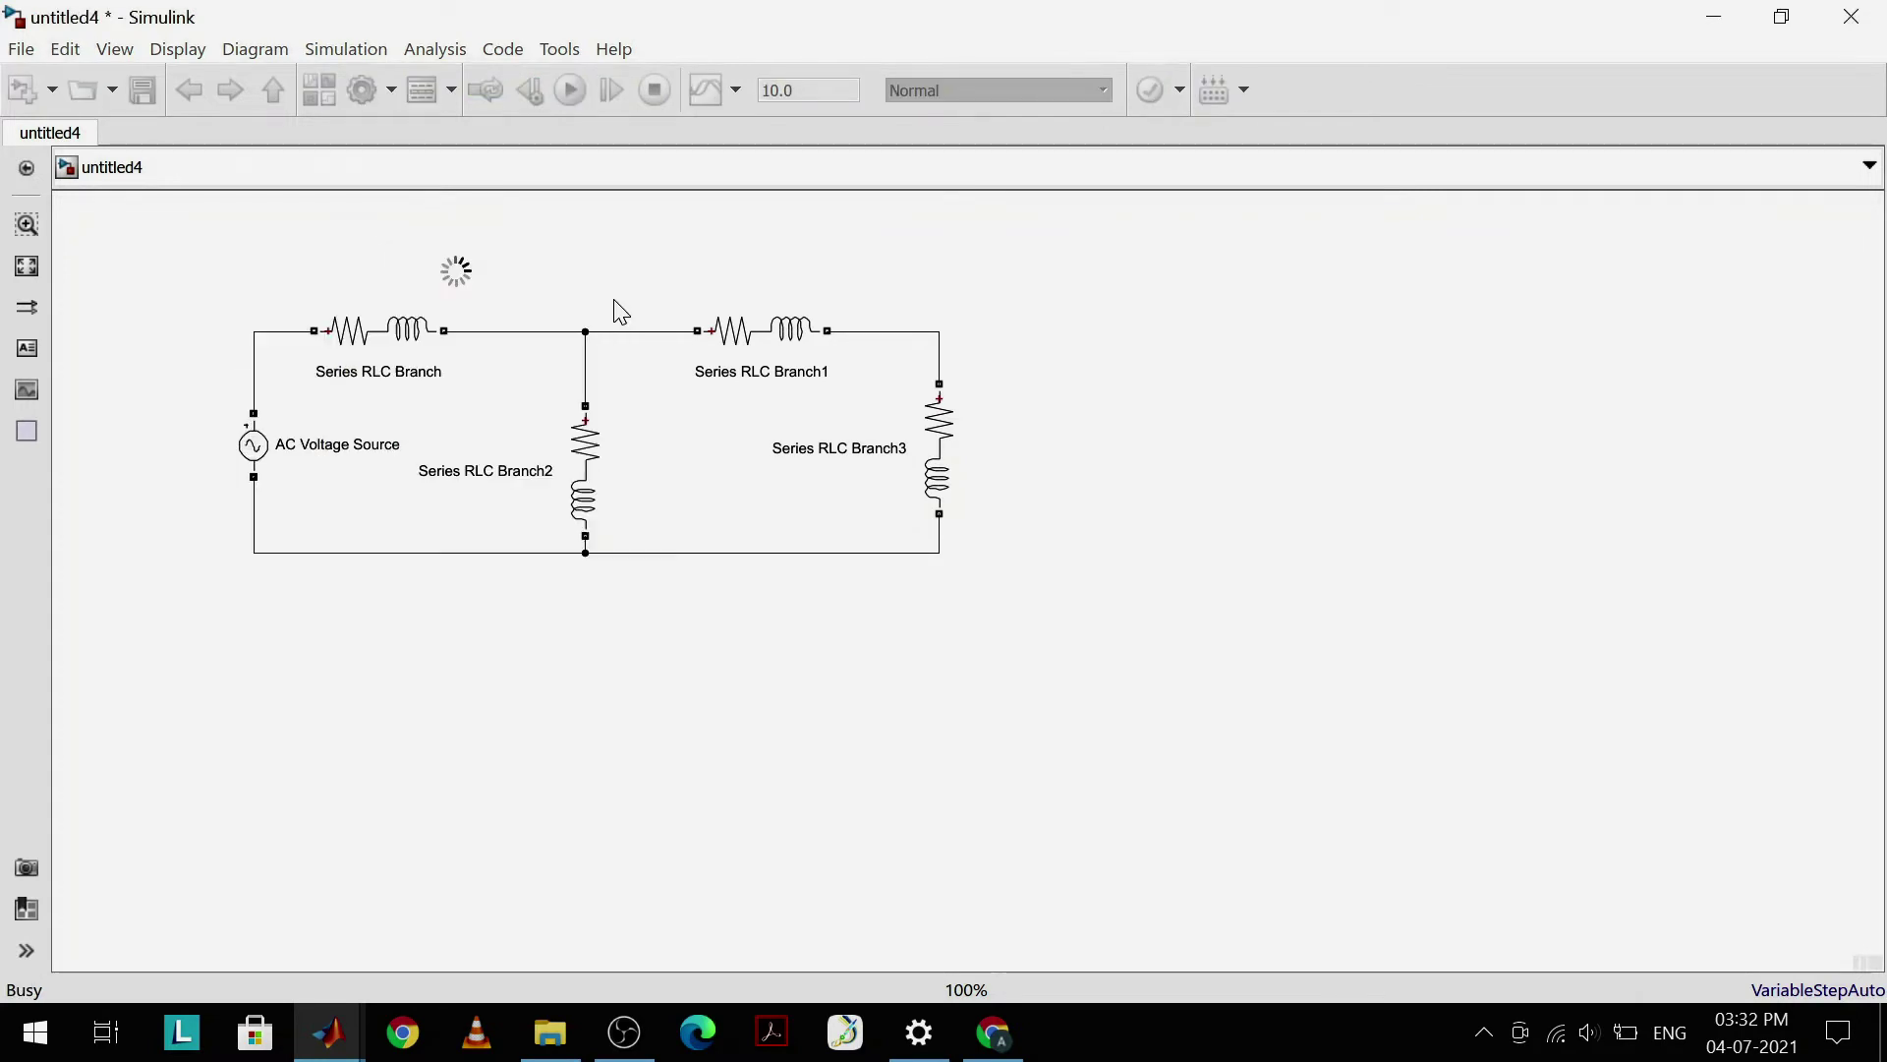
double_click(747, 265)
type("curre")
left_click(640, 484)
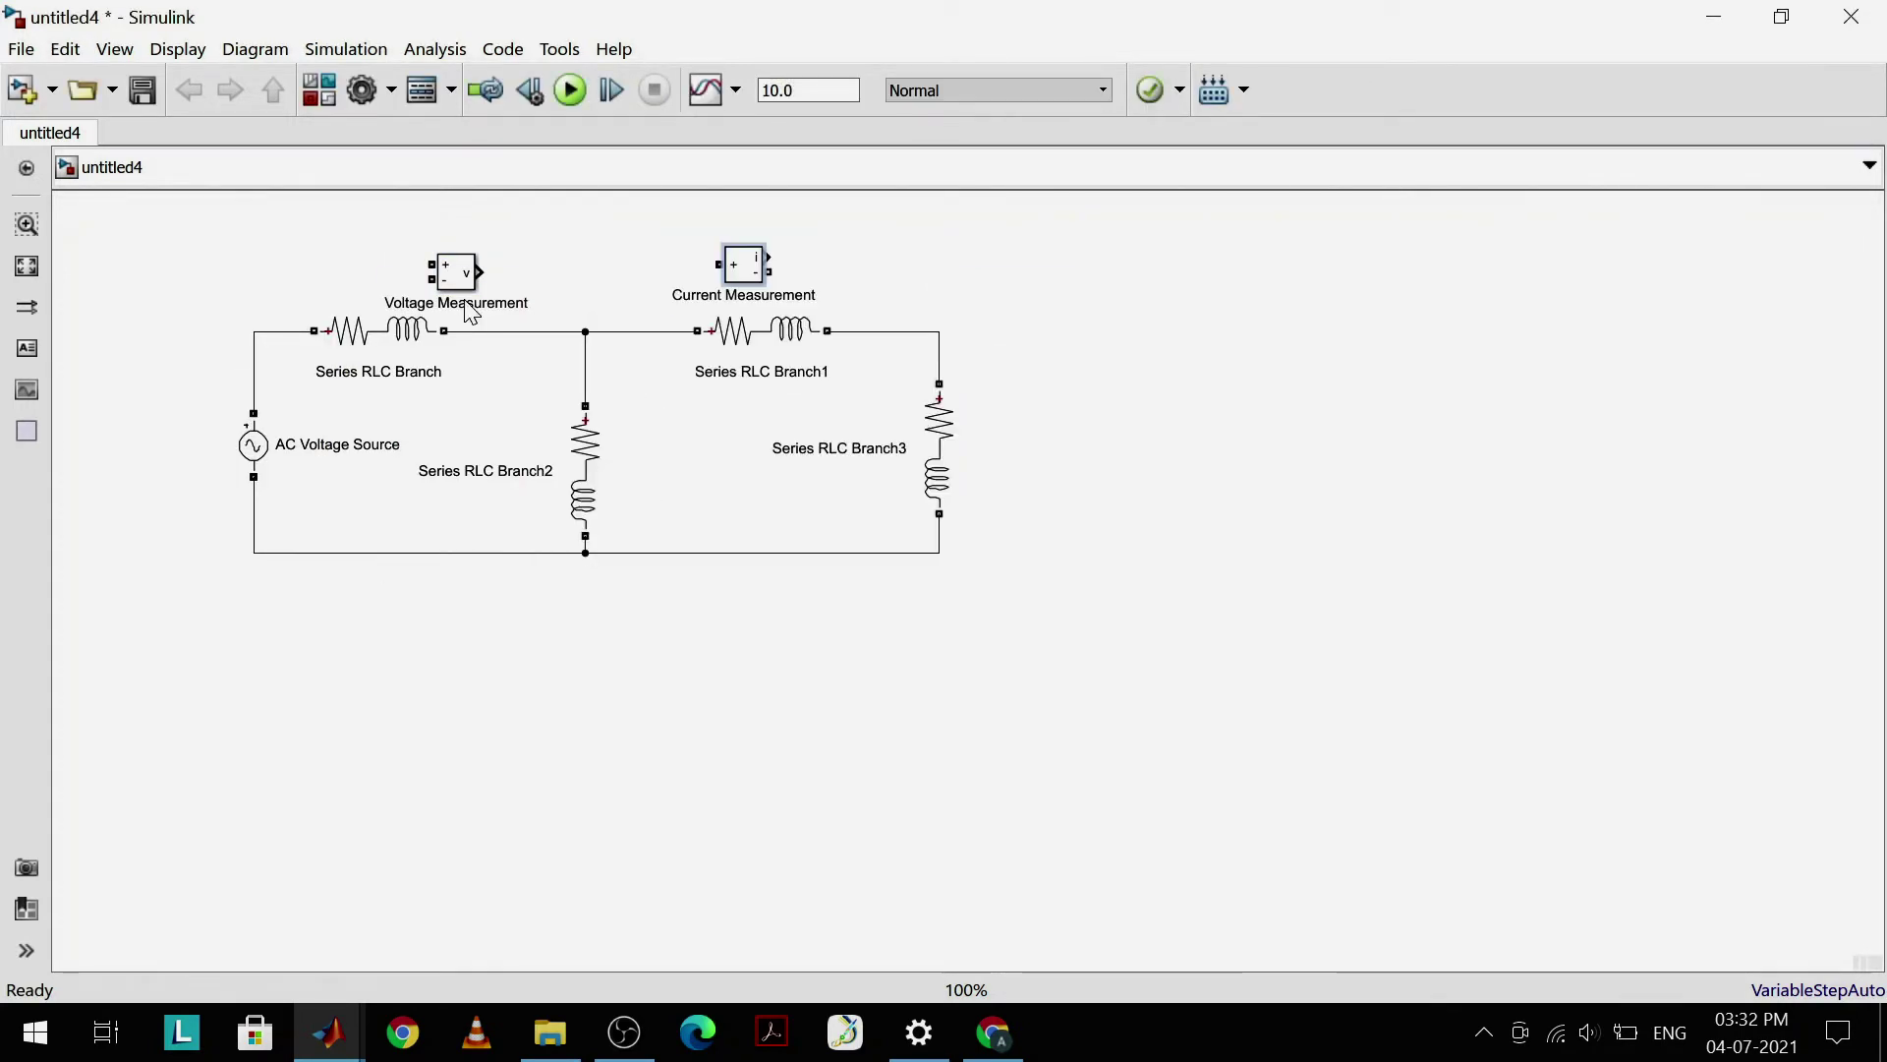
left_click_drag(470, 266, 573, 239)
left_click_drag(747, 262, 851, 248)
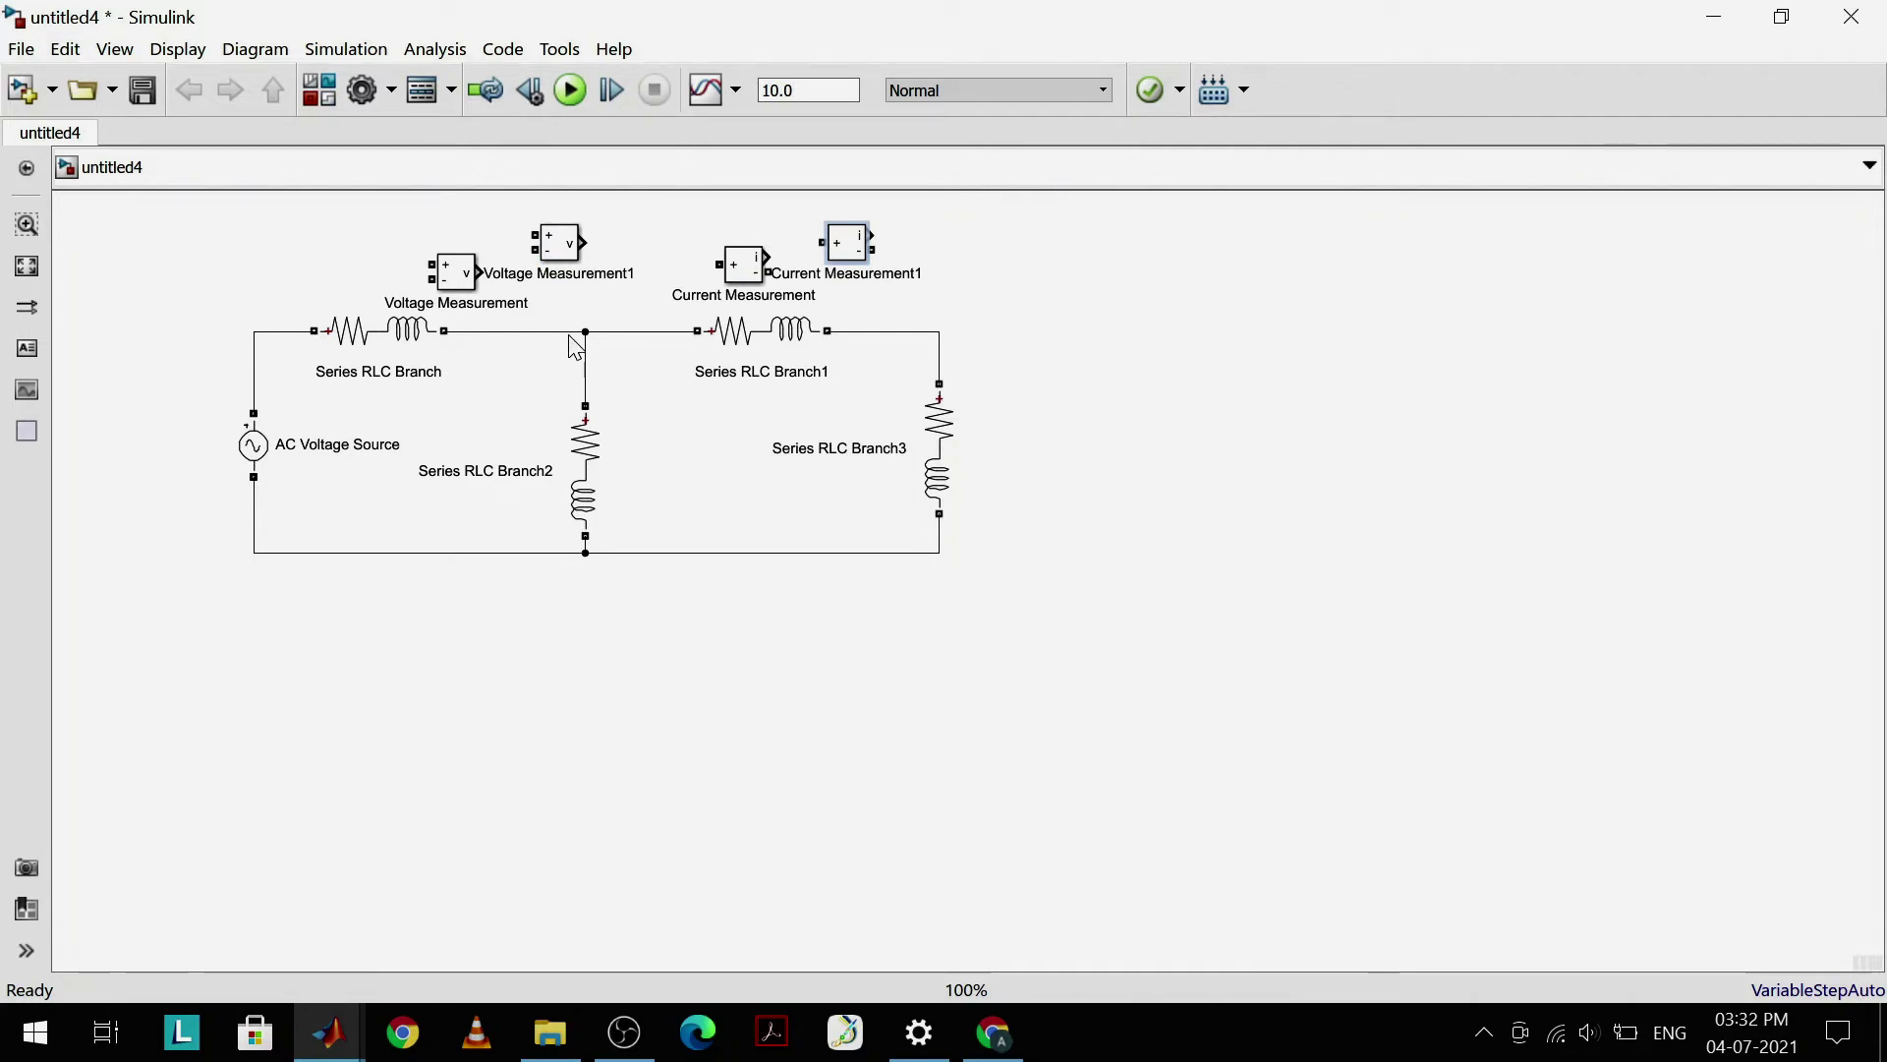
Step: Connect the voltage measurements across the AC source and the output branch, and insert the current measurements in series on either side of the middle junction
mouse_move(454, 271)
left_mouse_down()
mouse_move(338, 441)
mouse_move(254, 390)
left_mouse_up()
left_click_drag(314, 454, 292, 511)
left_click_drag(559, 243, 1031, 449)
left_click_drag(1007, 442, 939, 532)
left_click_drag(744, 264, 584, 339)
left_click_drag(845, 241, 634, 323)
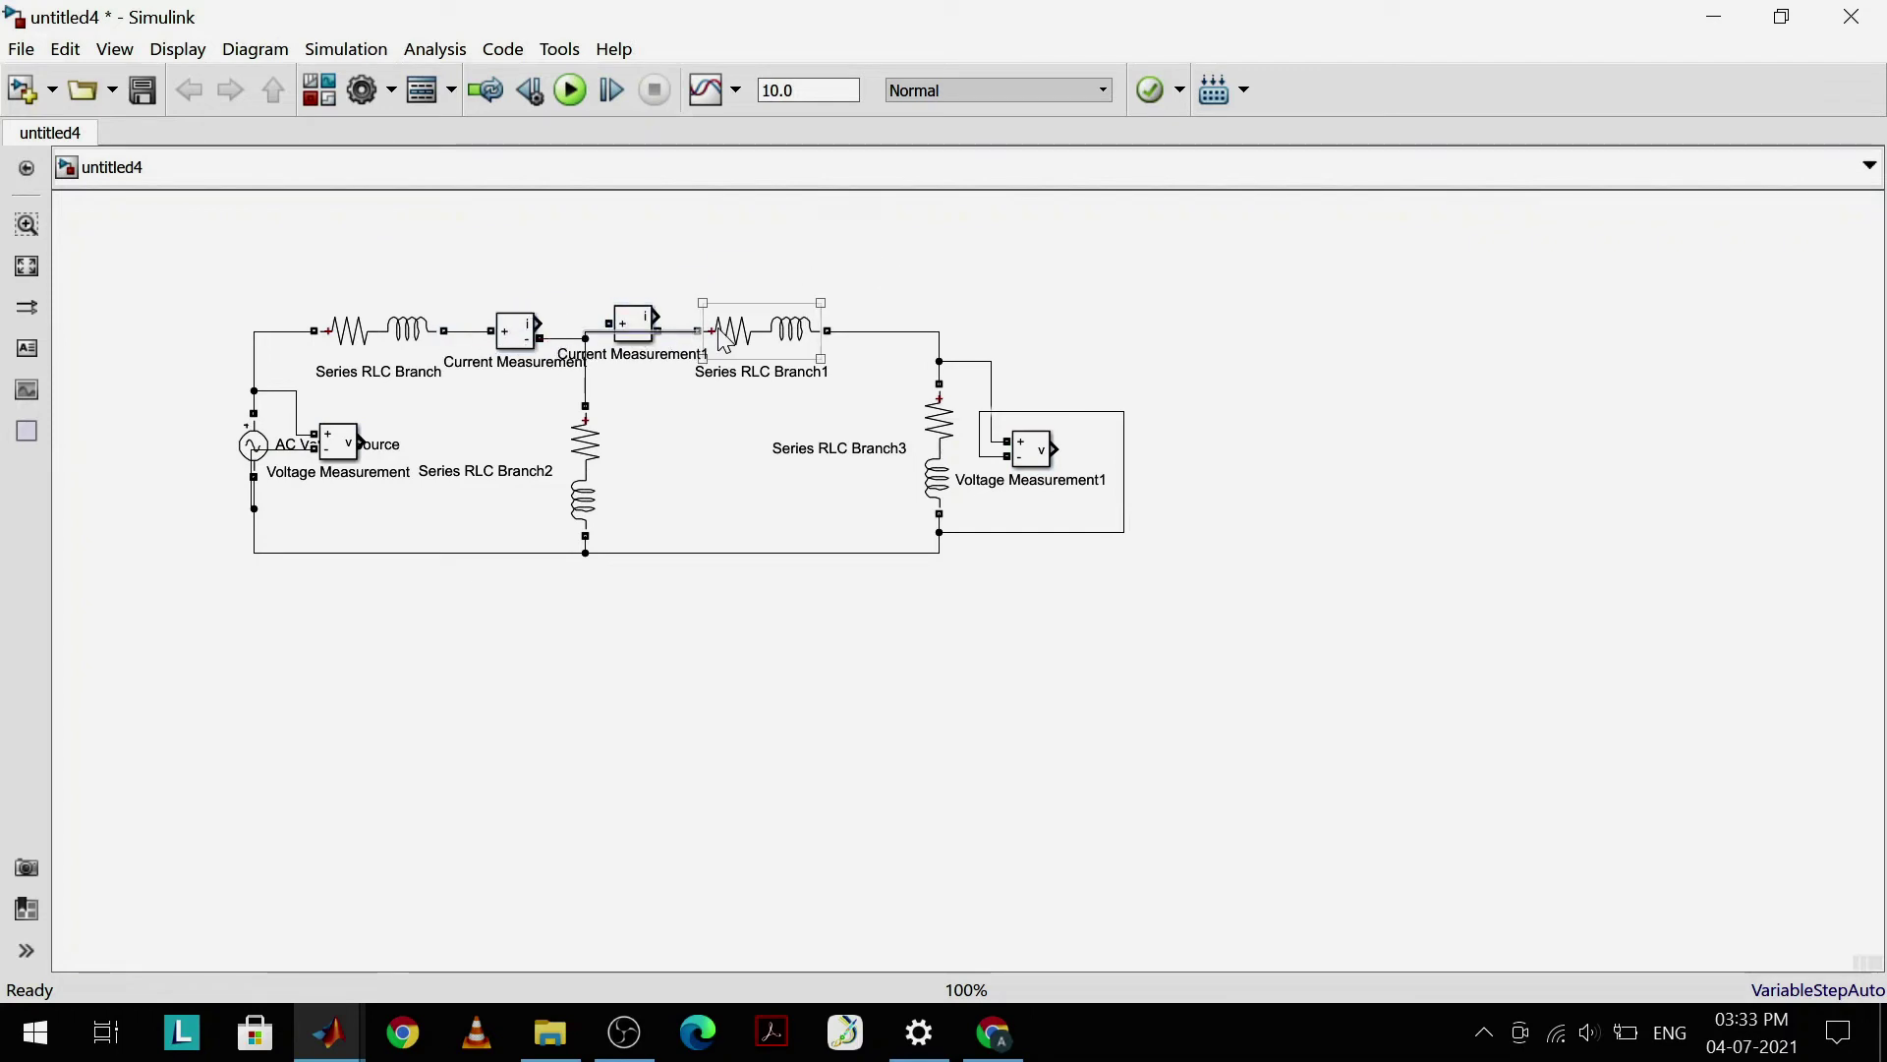
Step: Add an RMS block from the power systems measurements library and place it above the two current measurements
double_click(728, 242)
type("rms")
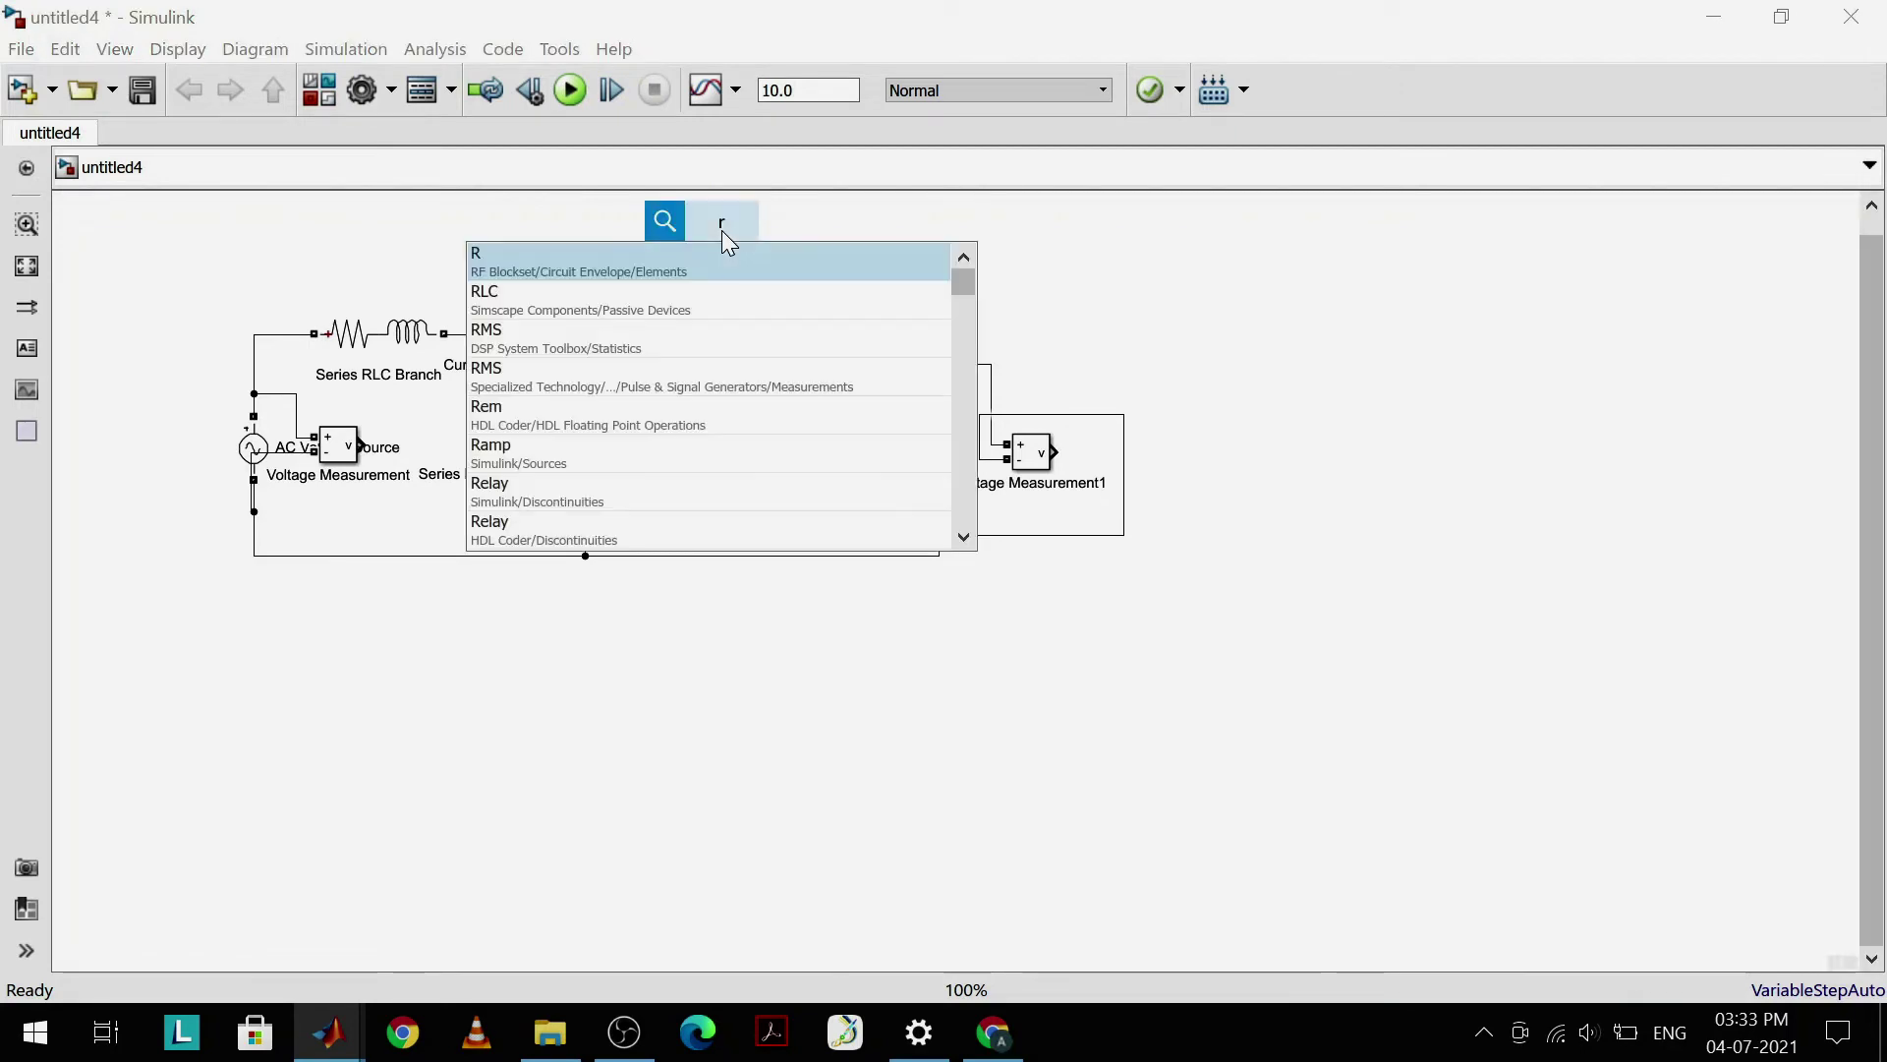
left_click(680, 285)
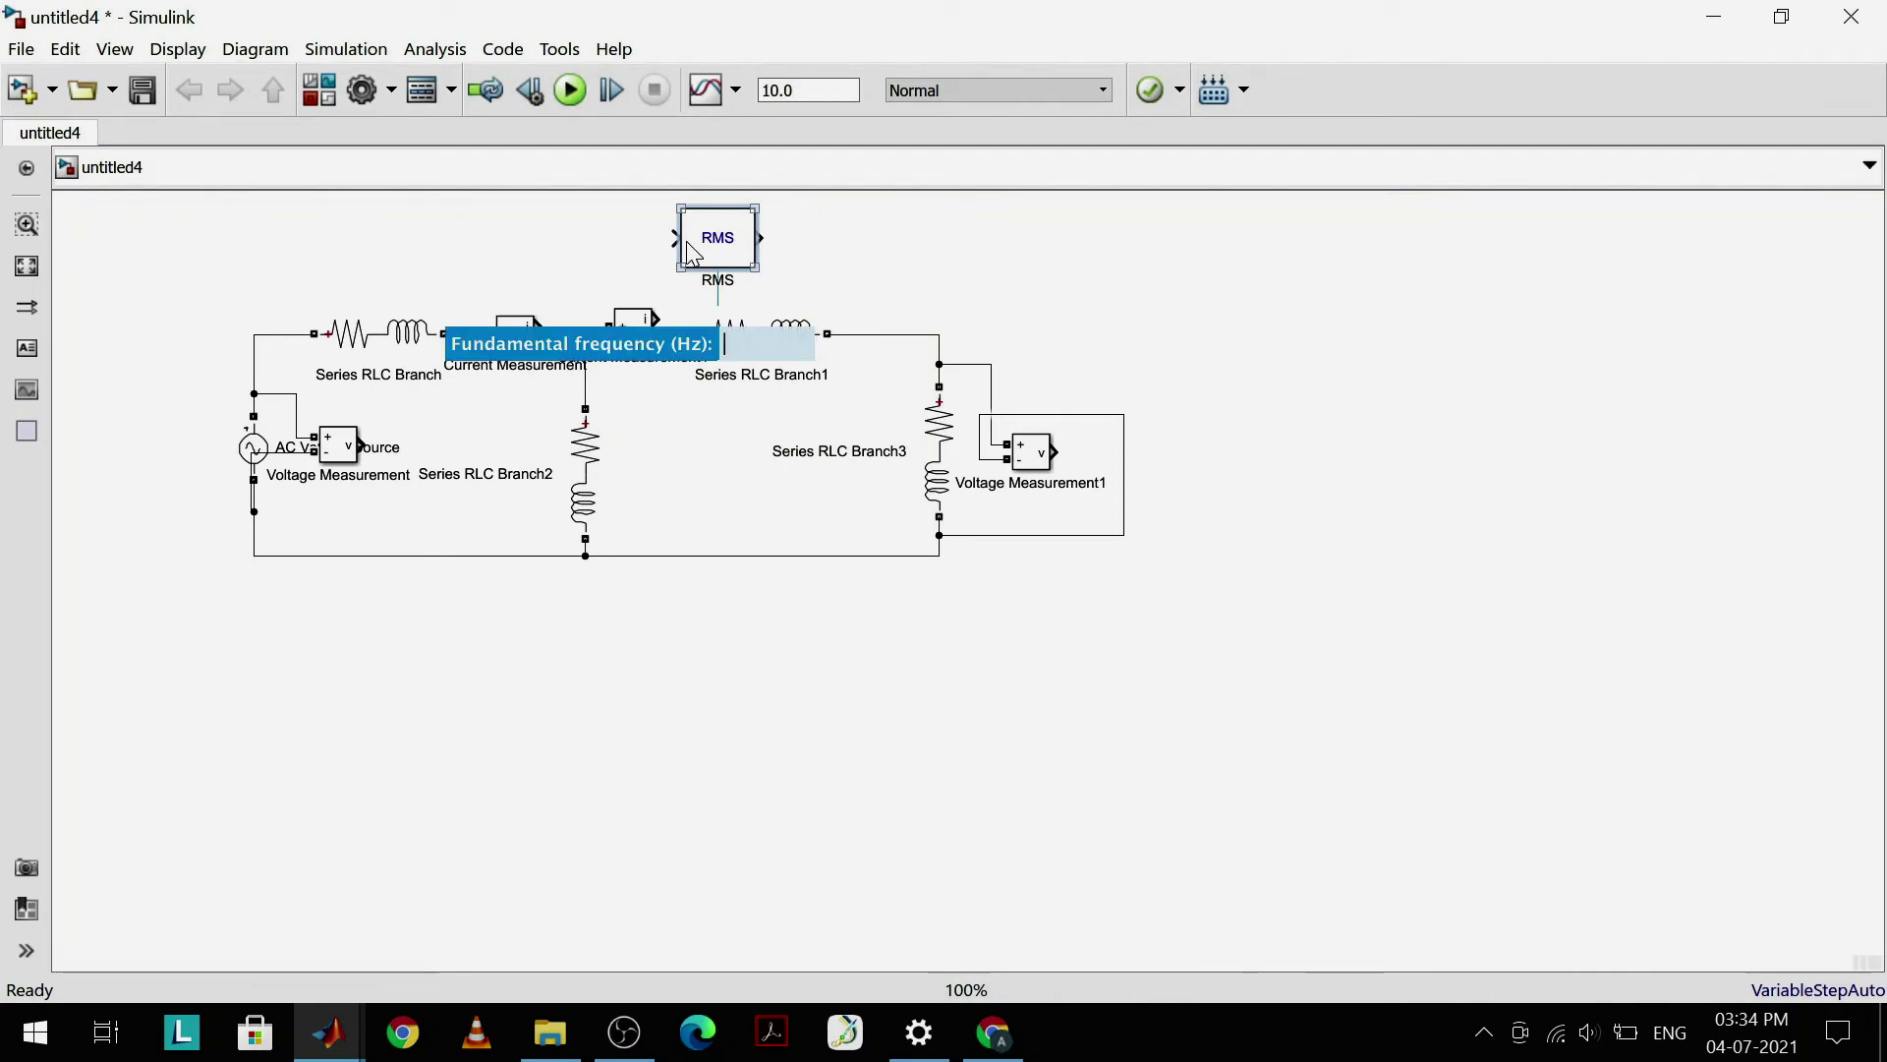
left_click_drag(706, 250, 605, 258)
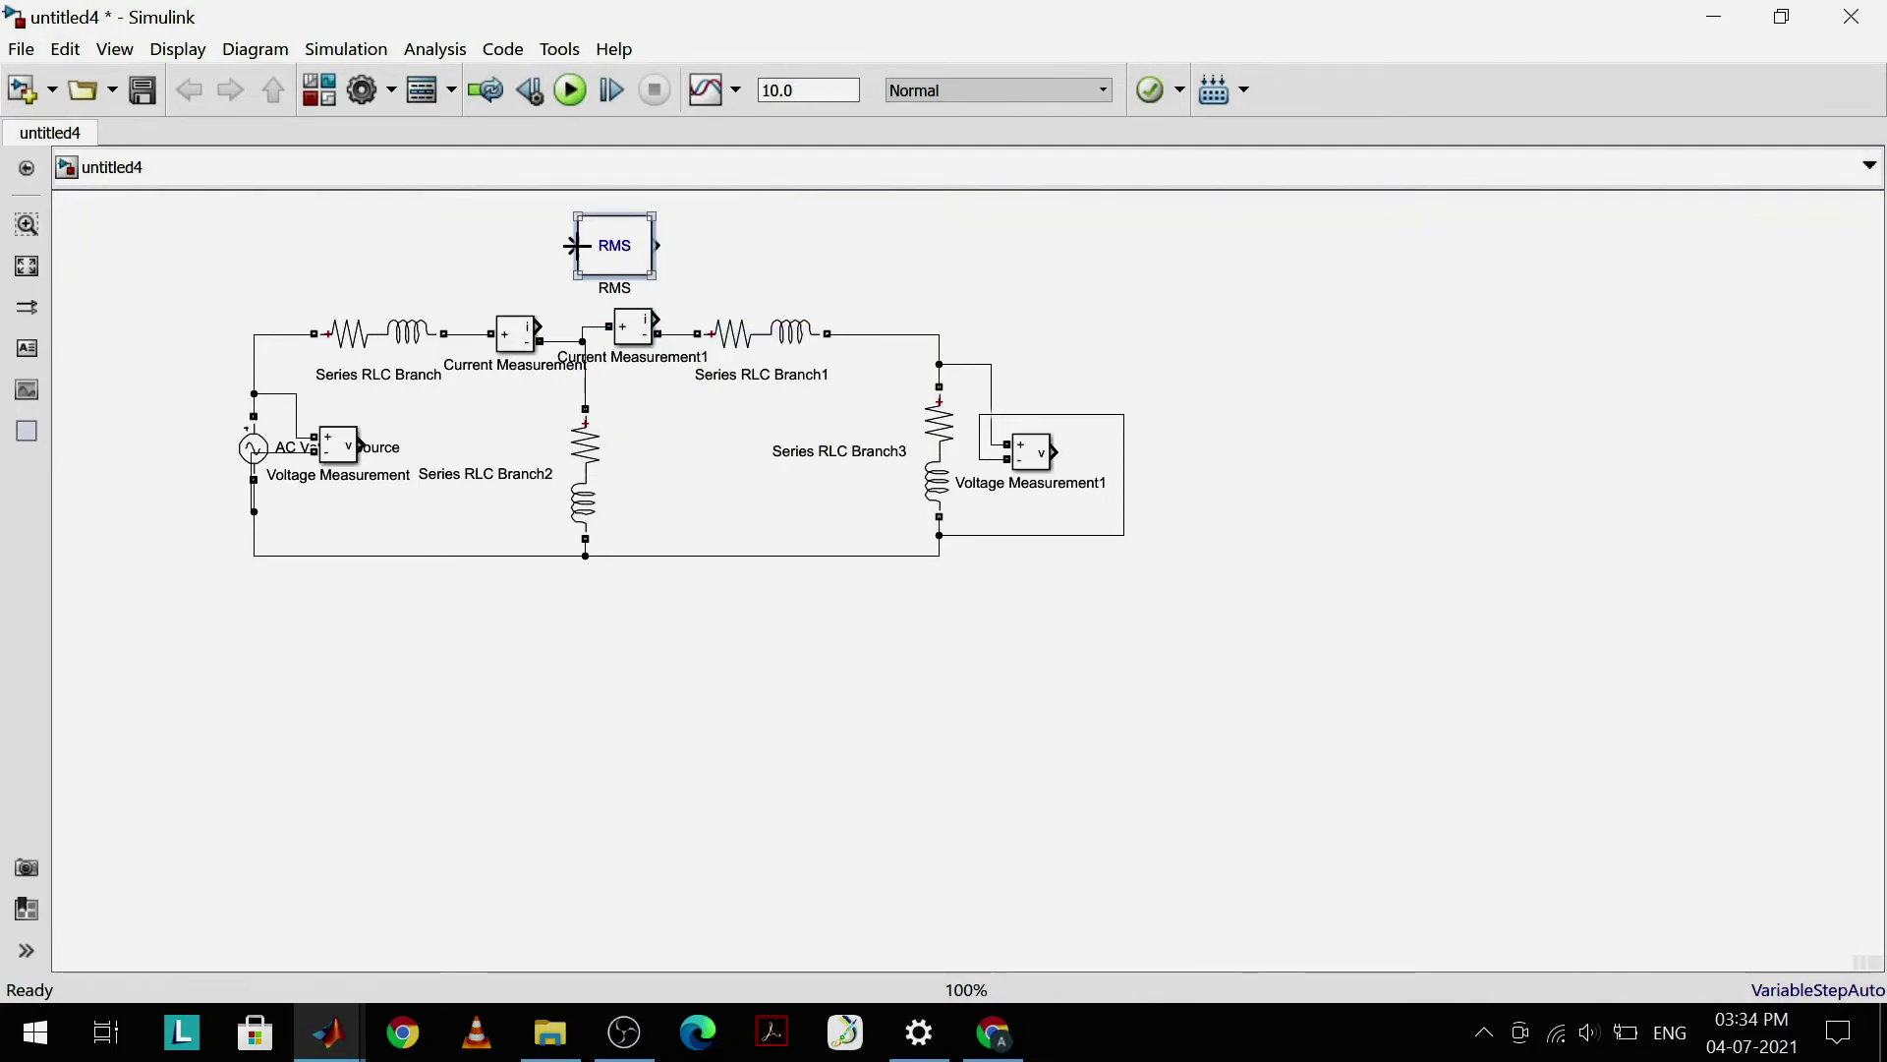
Step: Duplicate the RMS block so there are four, and connect each voltage and current measurement output to its own RMS block
left_click_drag(576, 246, 1153, 438)
left_click_drag(1153, 437, 429, 445)
left_click(681, 246)
key("Delete")
left_click_drag(656, 320, 700, 245)
left_click_drag(1054, 452, 1112, 437)
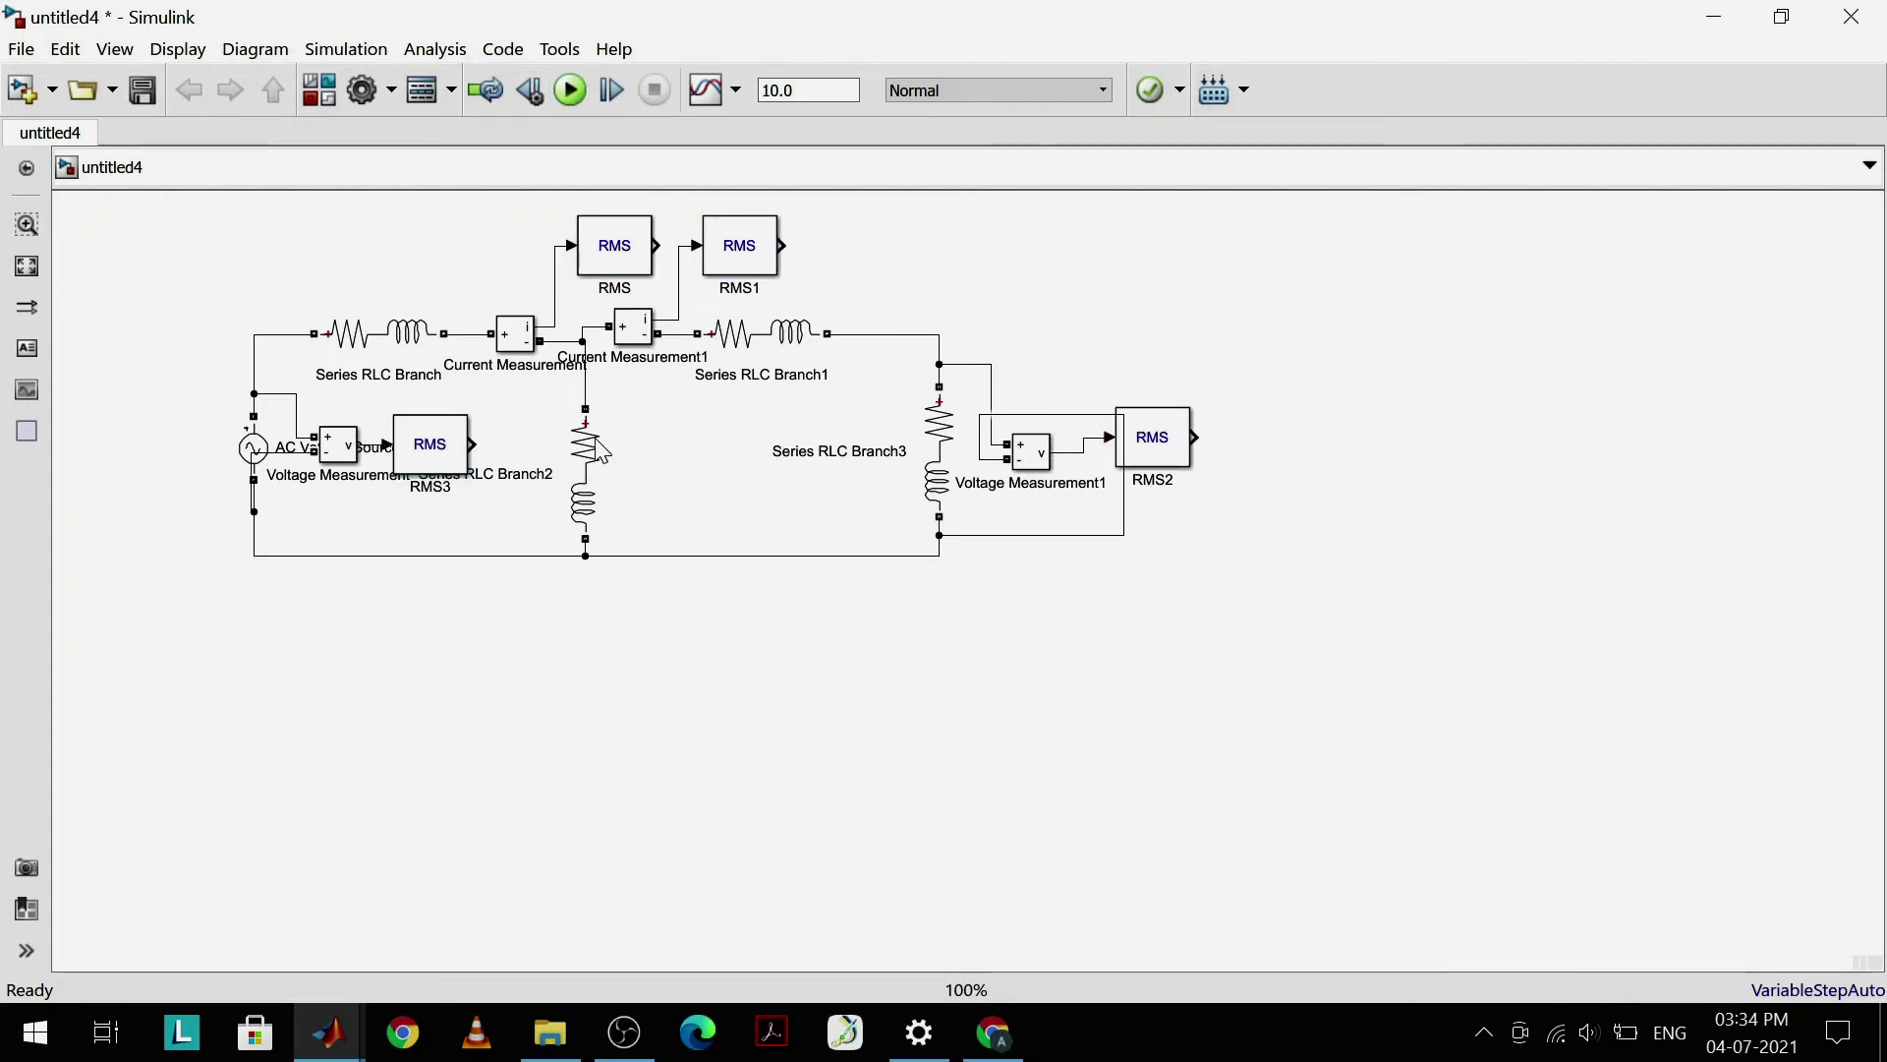
Step: Rename the RMS block on the source voltage measurement V1 and the RMS block on the first current measurement I1
left_click(441, 462)
double_click(430, 486)
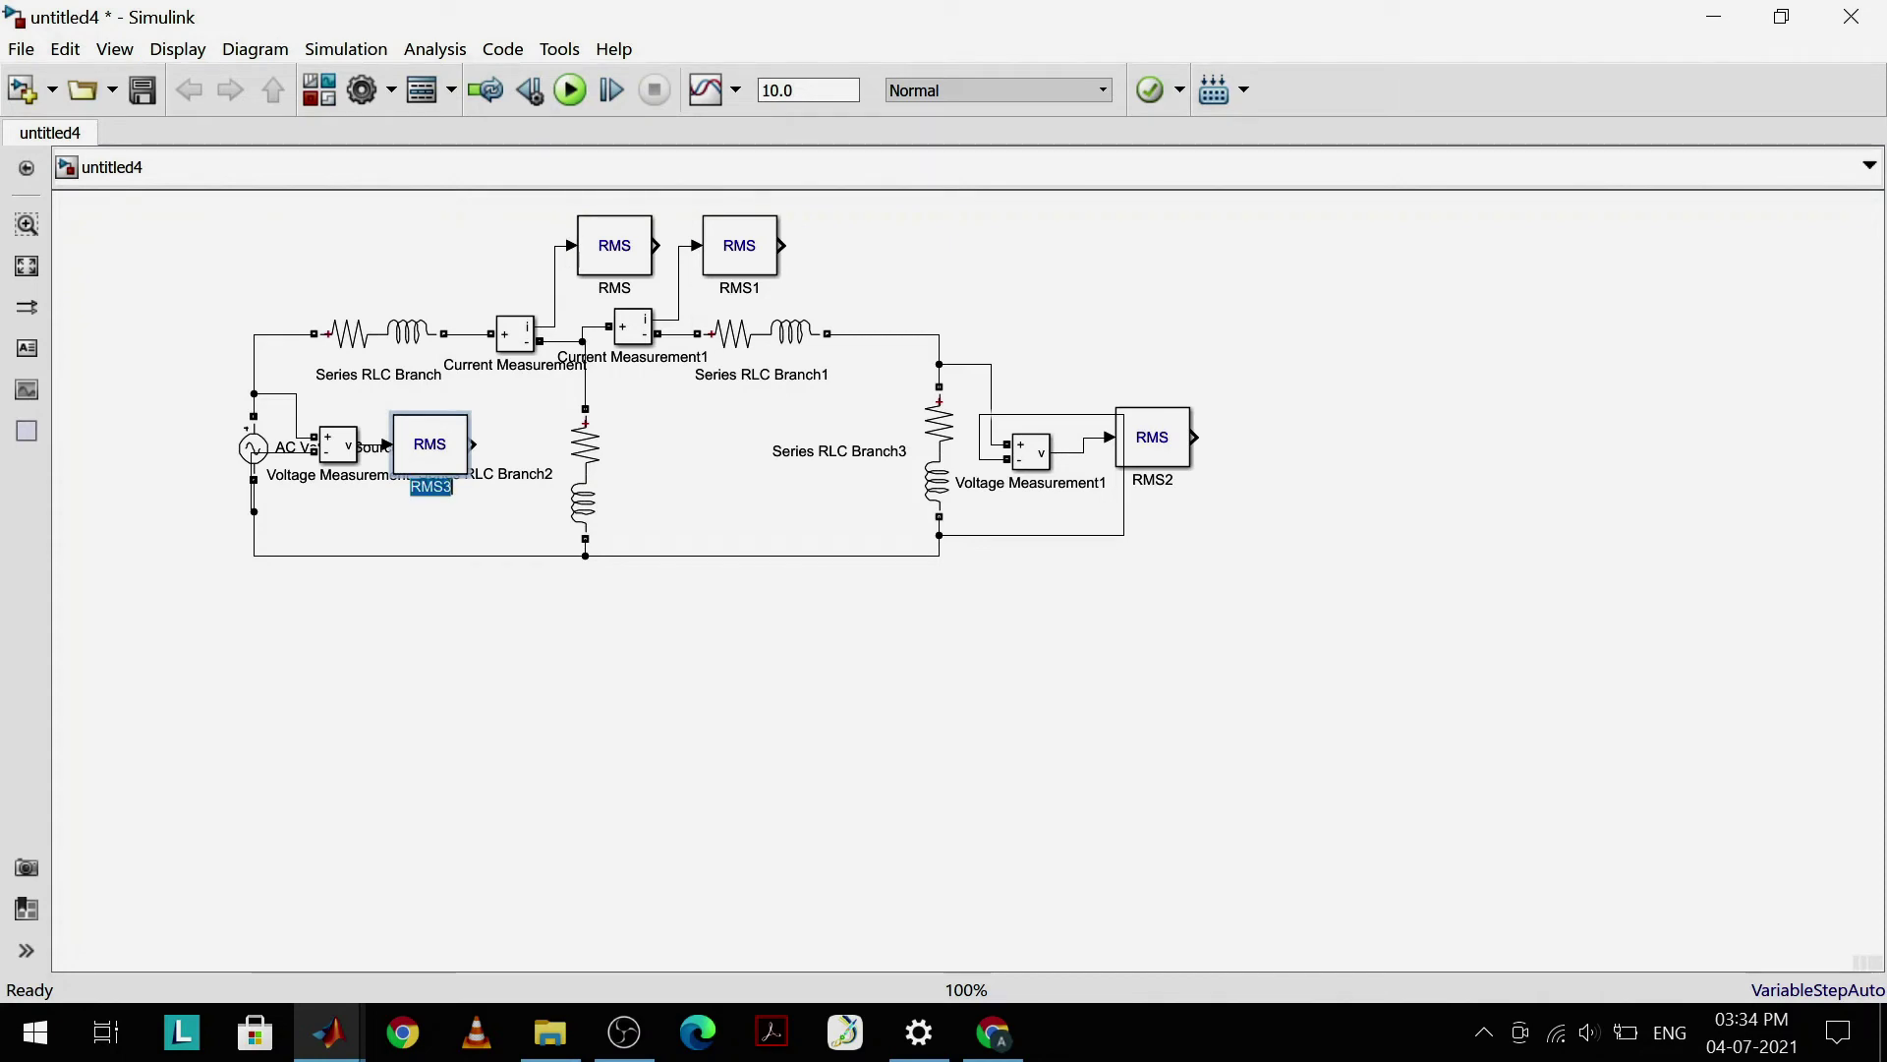
type("V1")
left_click(644, 270)
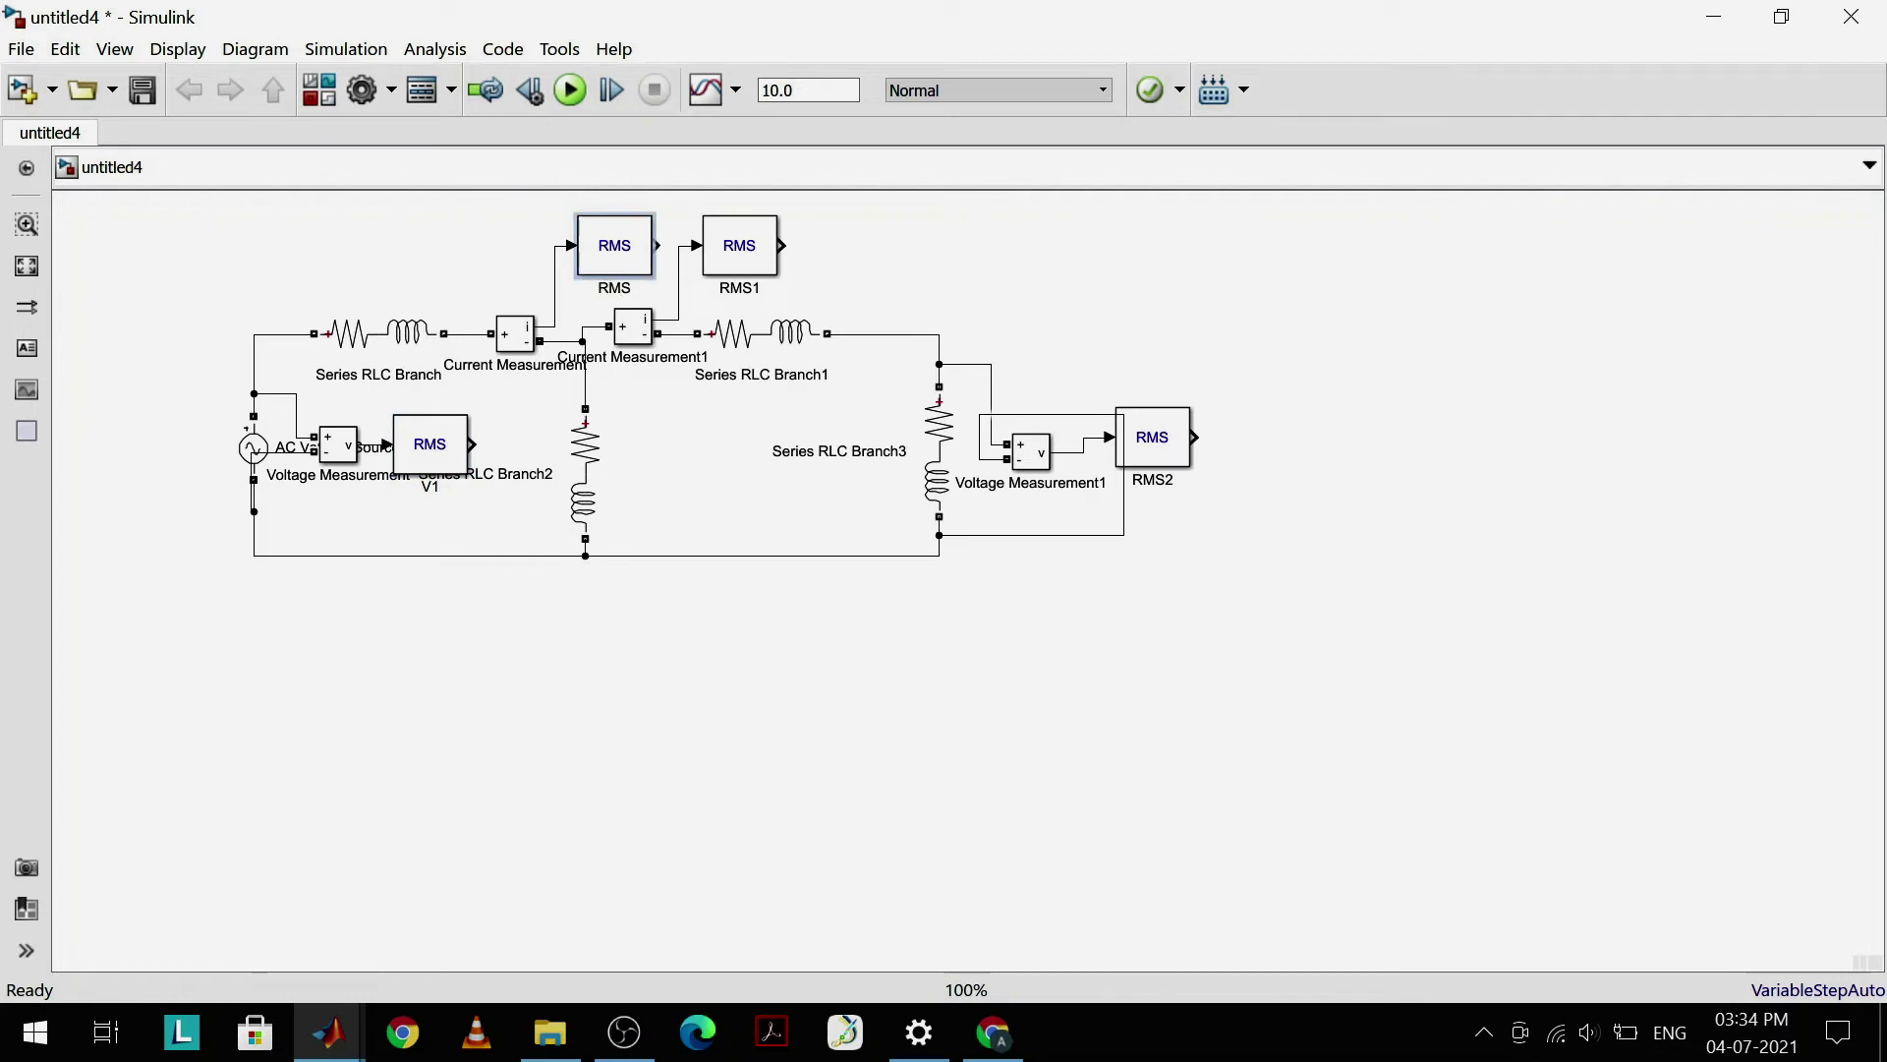
type("A")
key("ctrl+a")
type("I1")
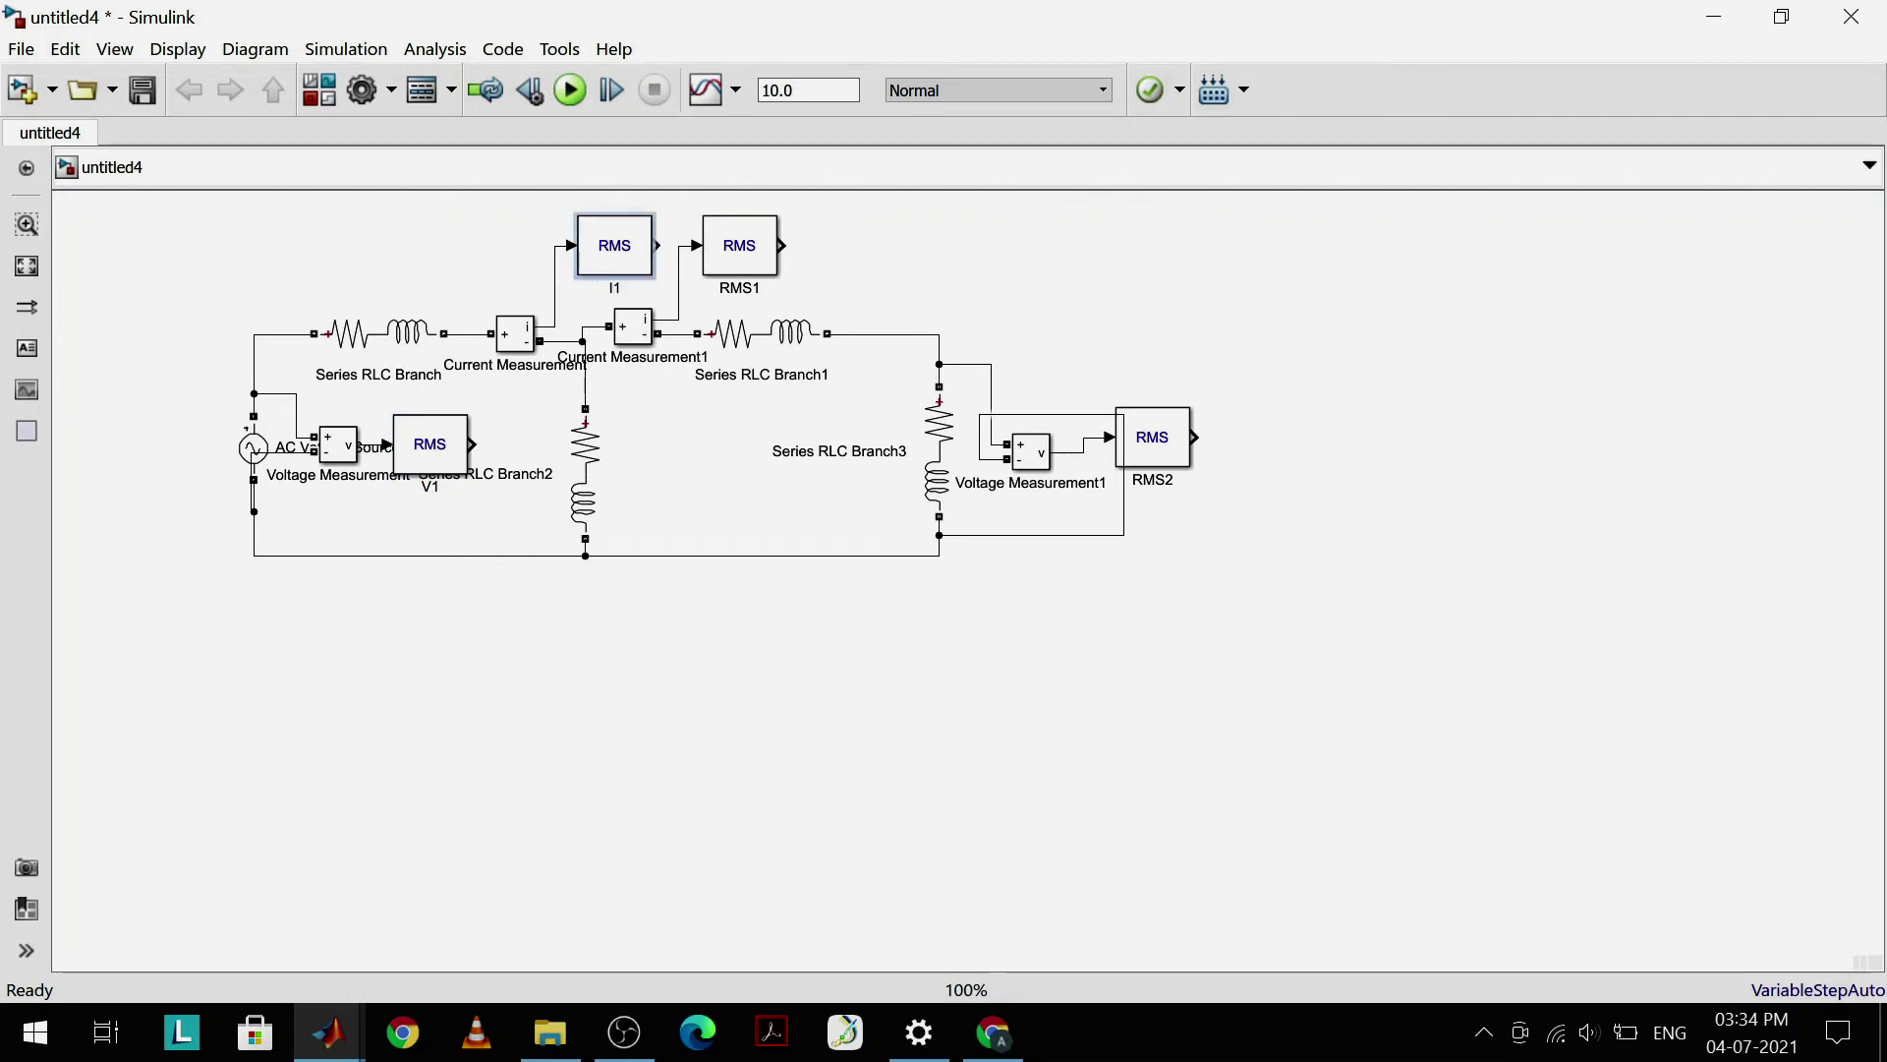
Step: Rename the second current measurement's RMS block I2 and the output voltage measurement's RMS block V2
left_click(717, 286)
left_click(739, 287)
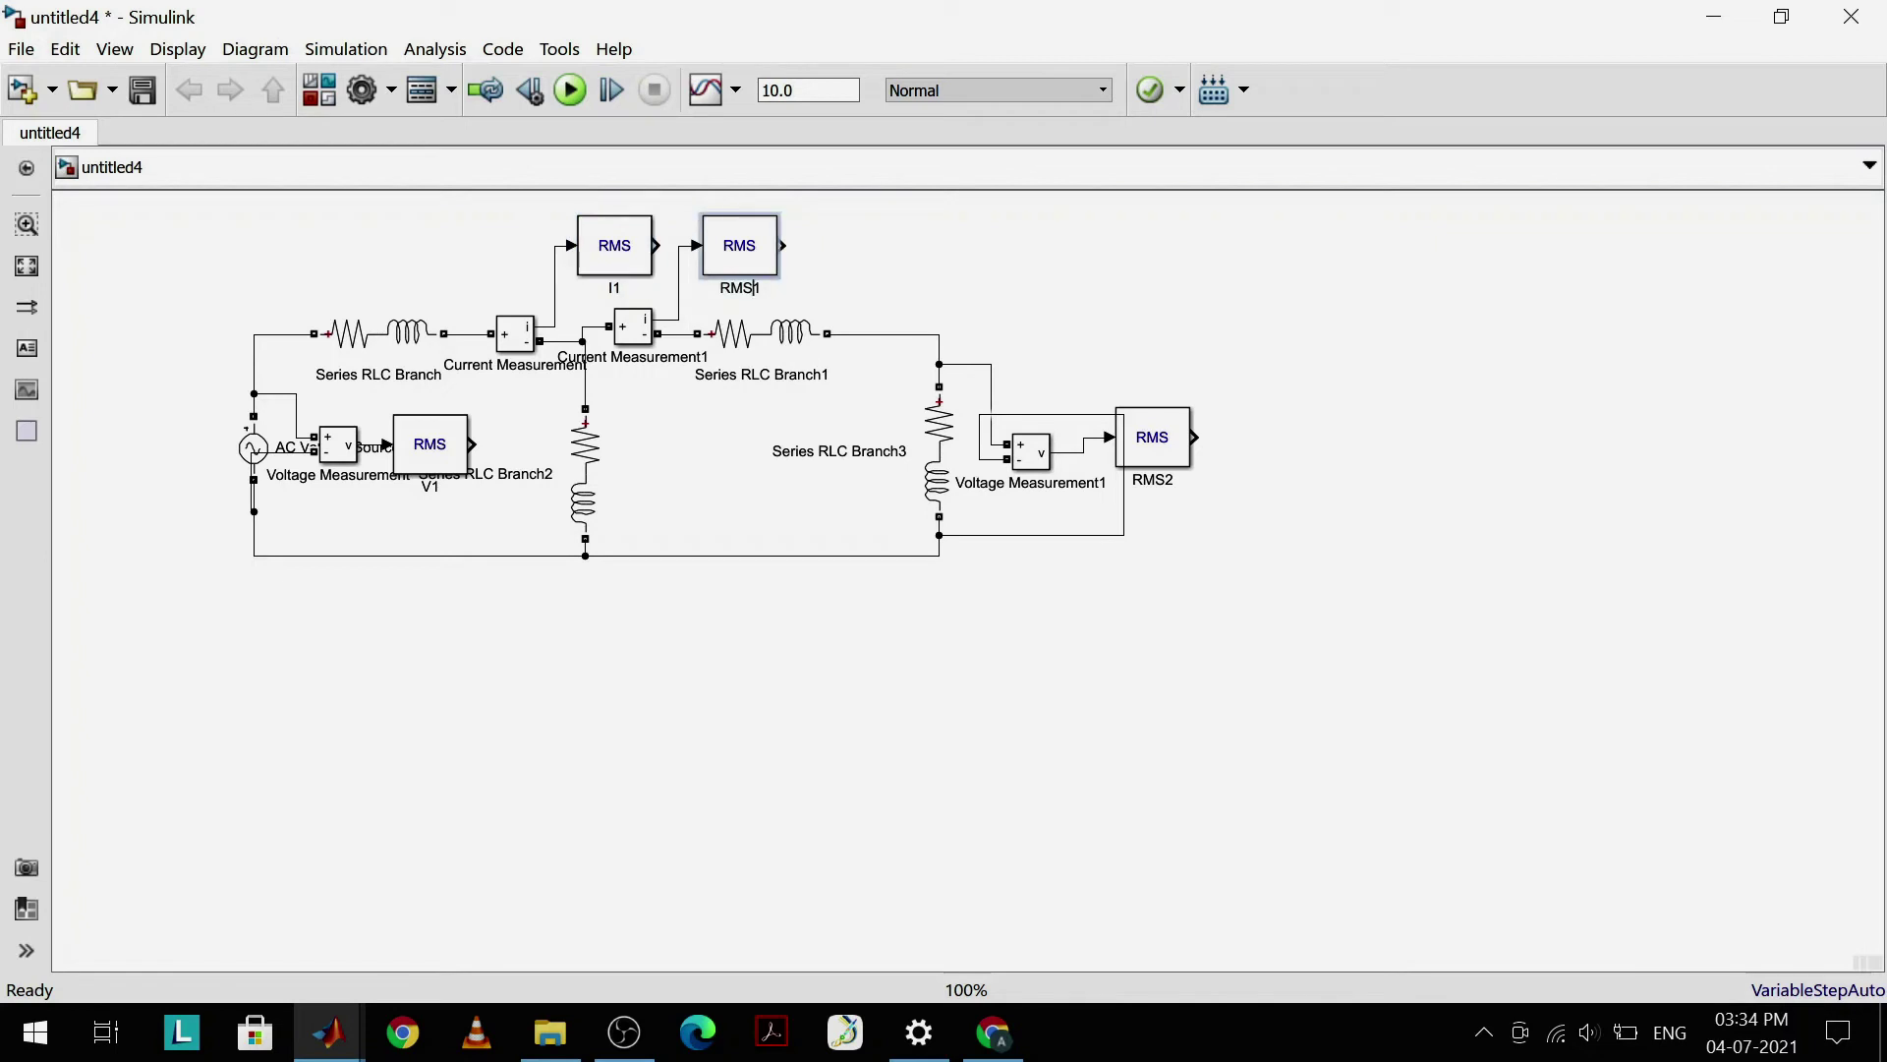
key("ctrl+a")
type("I2")
double_click(1153, 479)
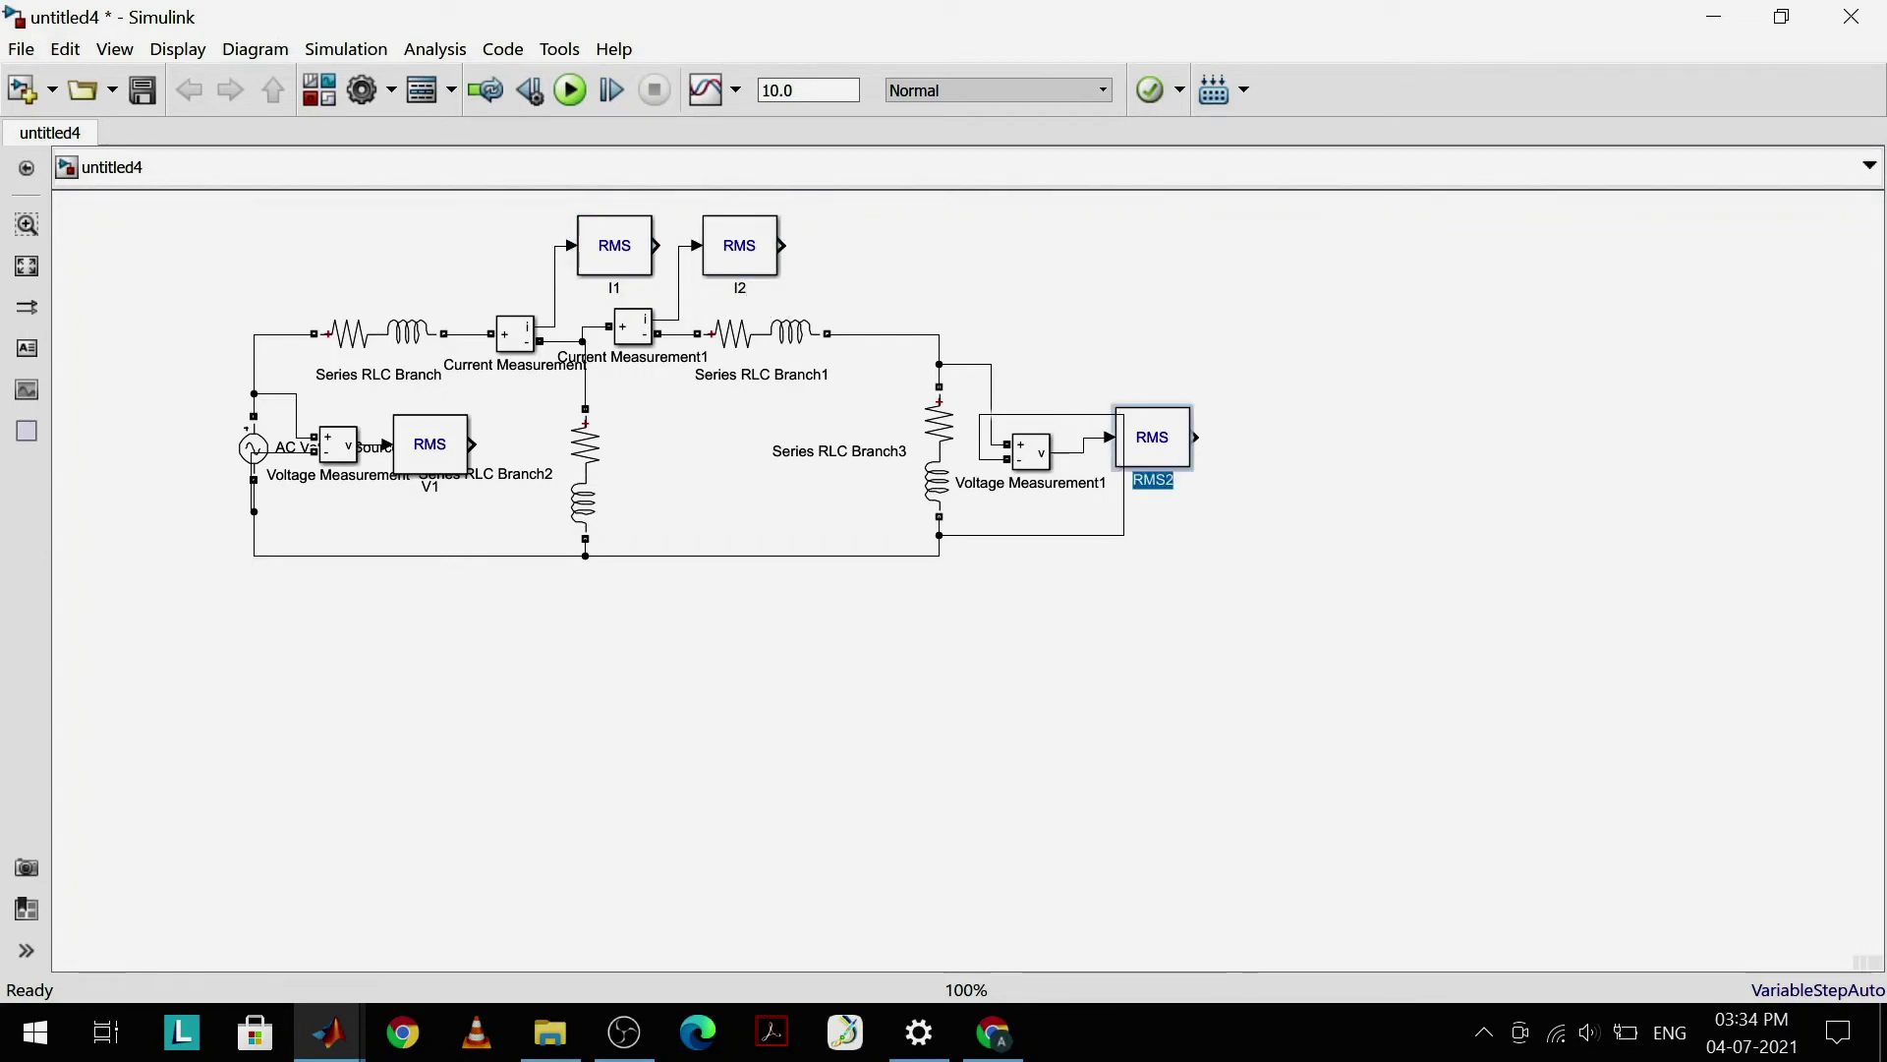
type("V2")
Step: Add two Display blocks to the right of the circuit, one above the other, and name them A and C
left_click(1412, 321)
double_click(1411, 320)
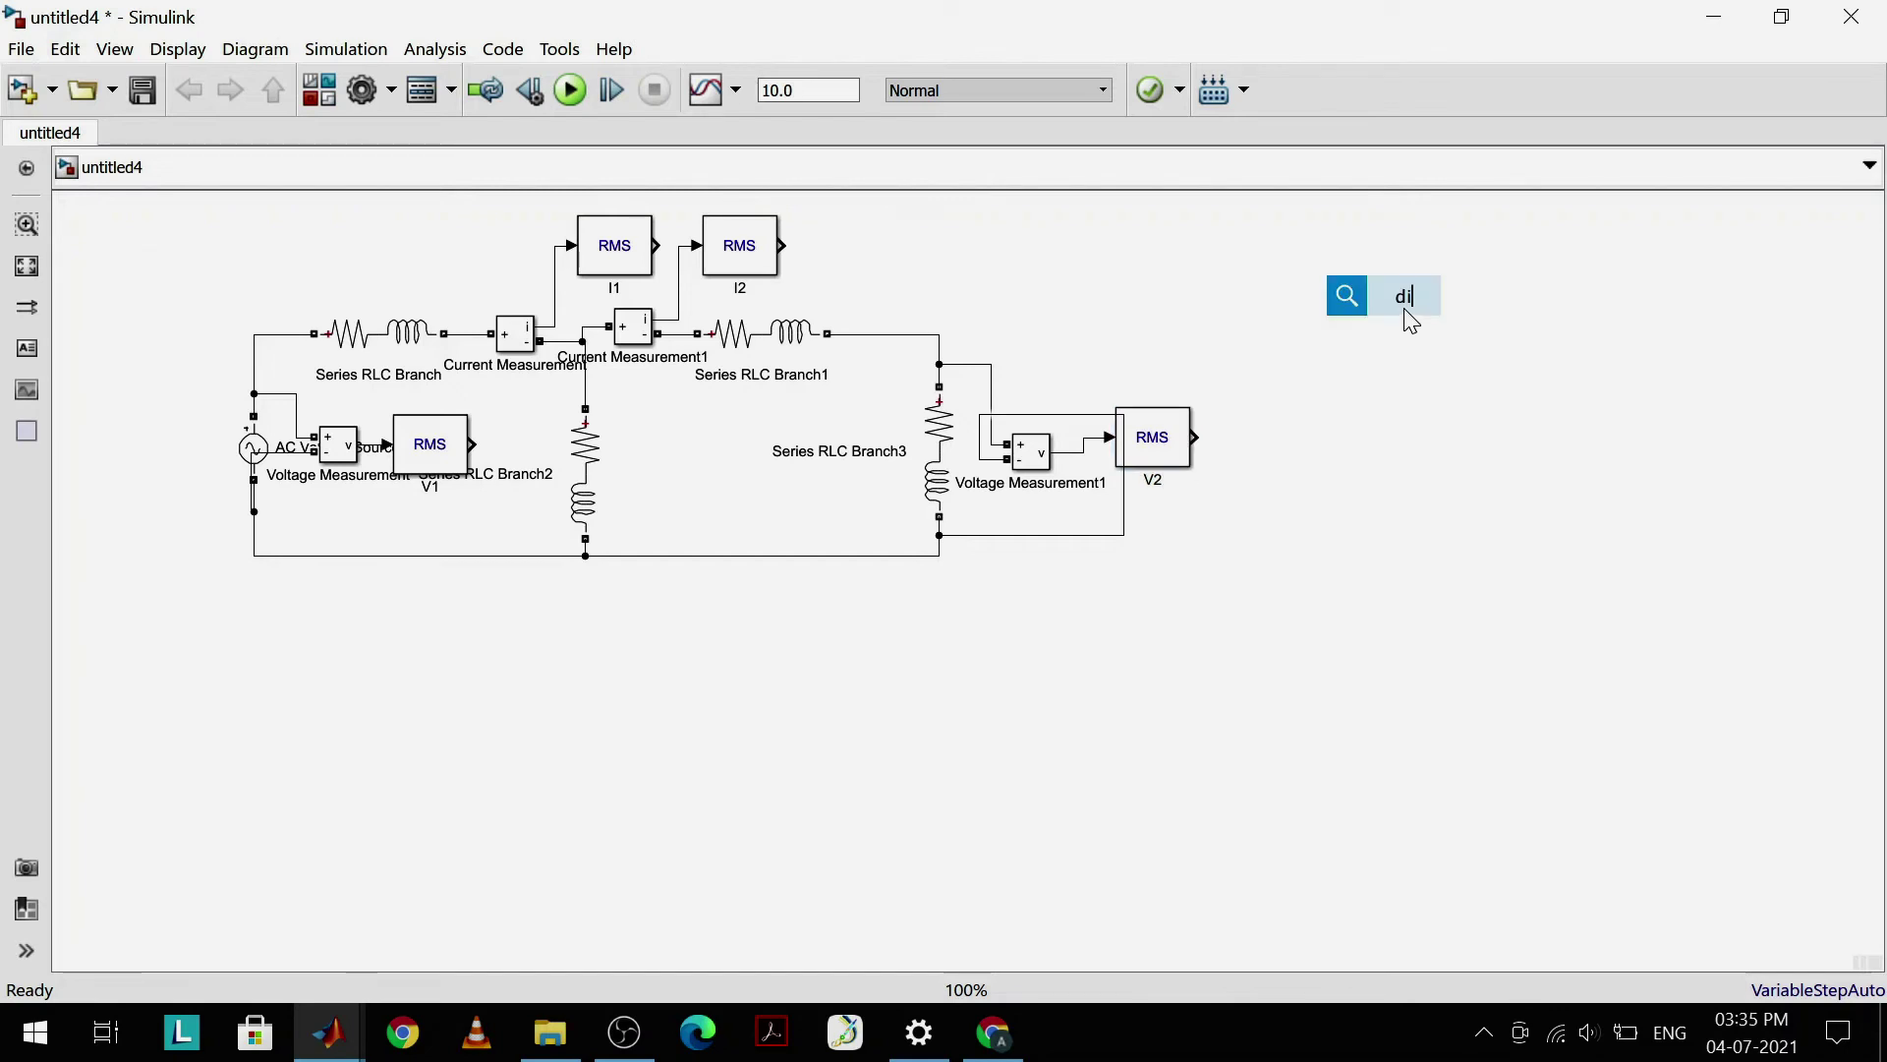
type("dis")
key("Return")
left_click_drag(1501, 306, 1440, 403)
double_click(1416, 347)
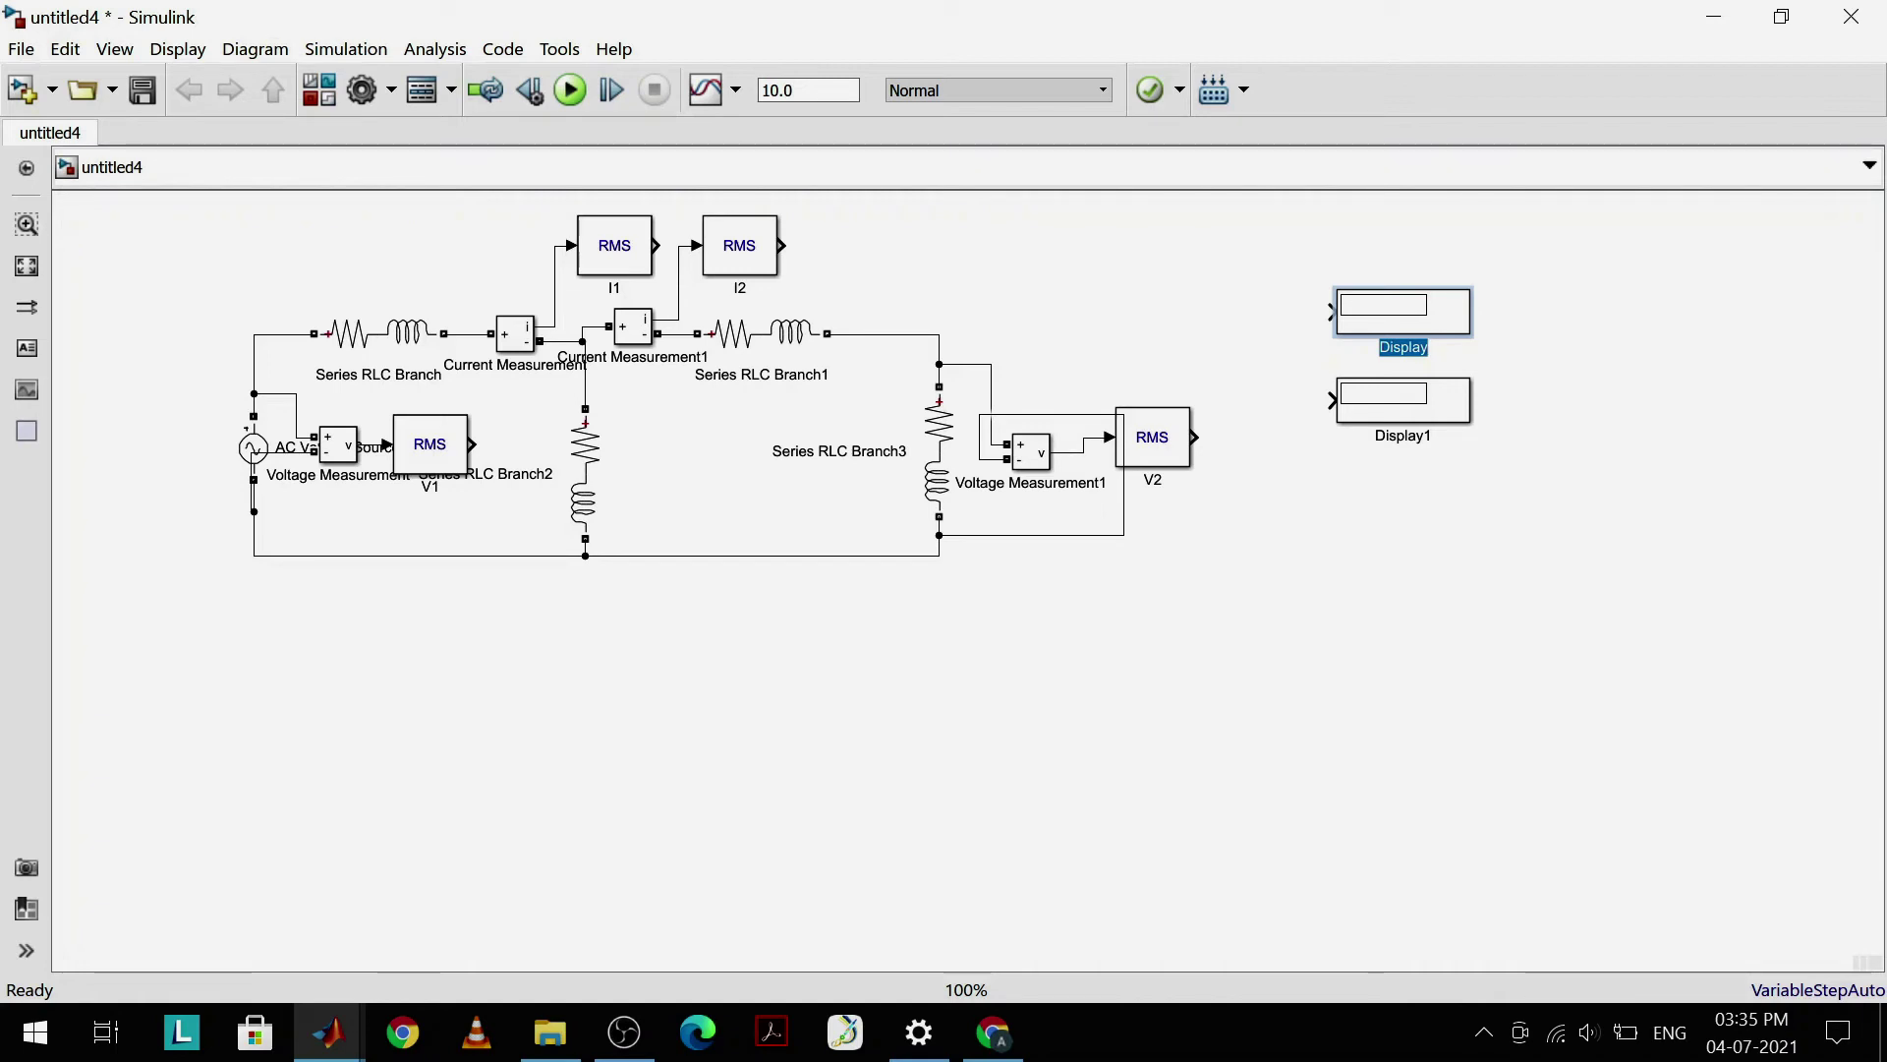
type("A")
left_click(1406, 388)
double_click(1403, 436)
type("C")
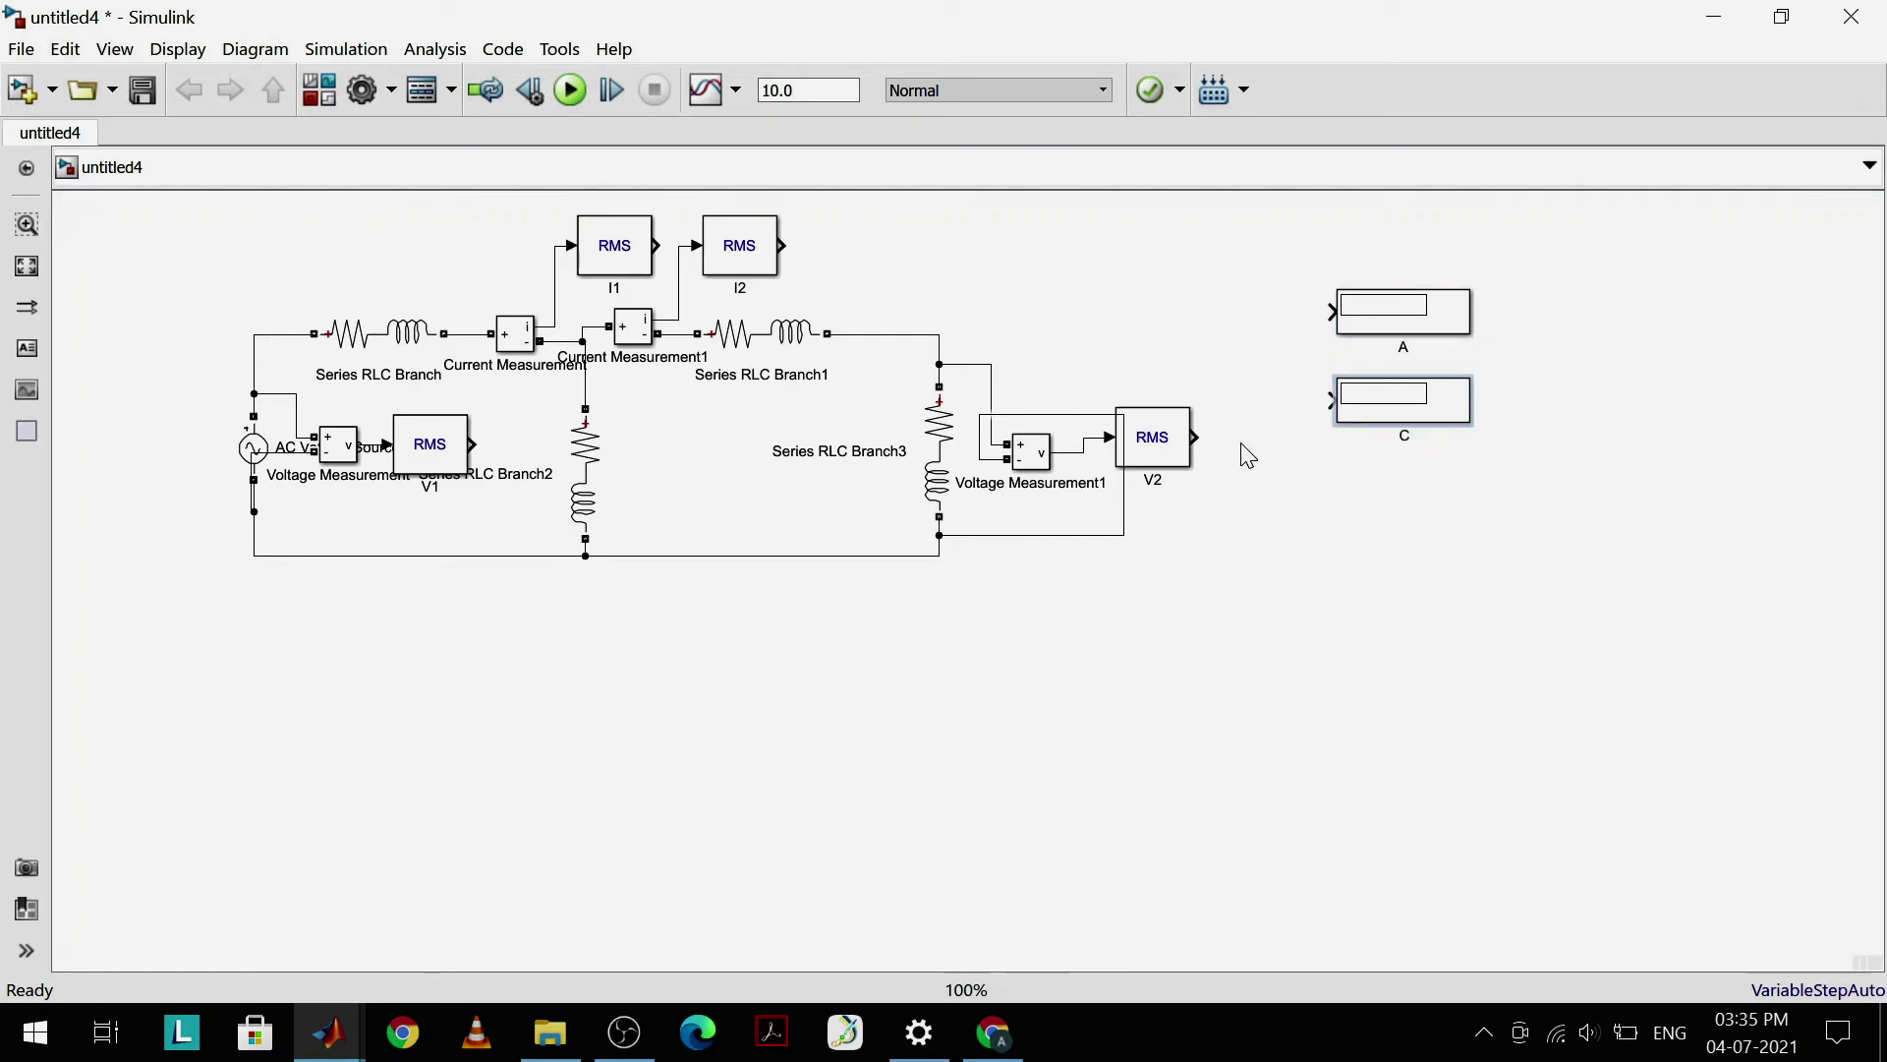
Step: Add a Divide block from Simulink/Math Operations beside display A and duplicate it beside display C
left_click(1226, 325)
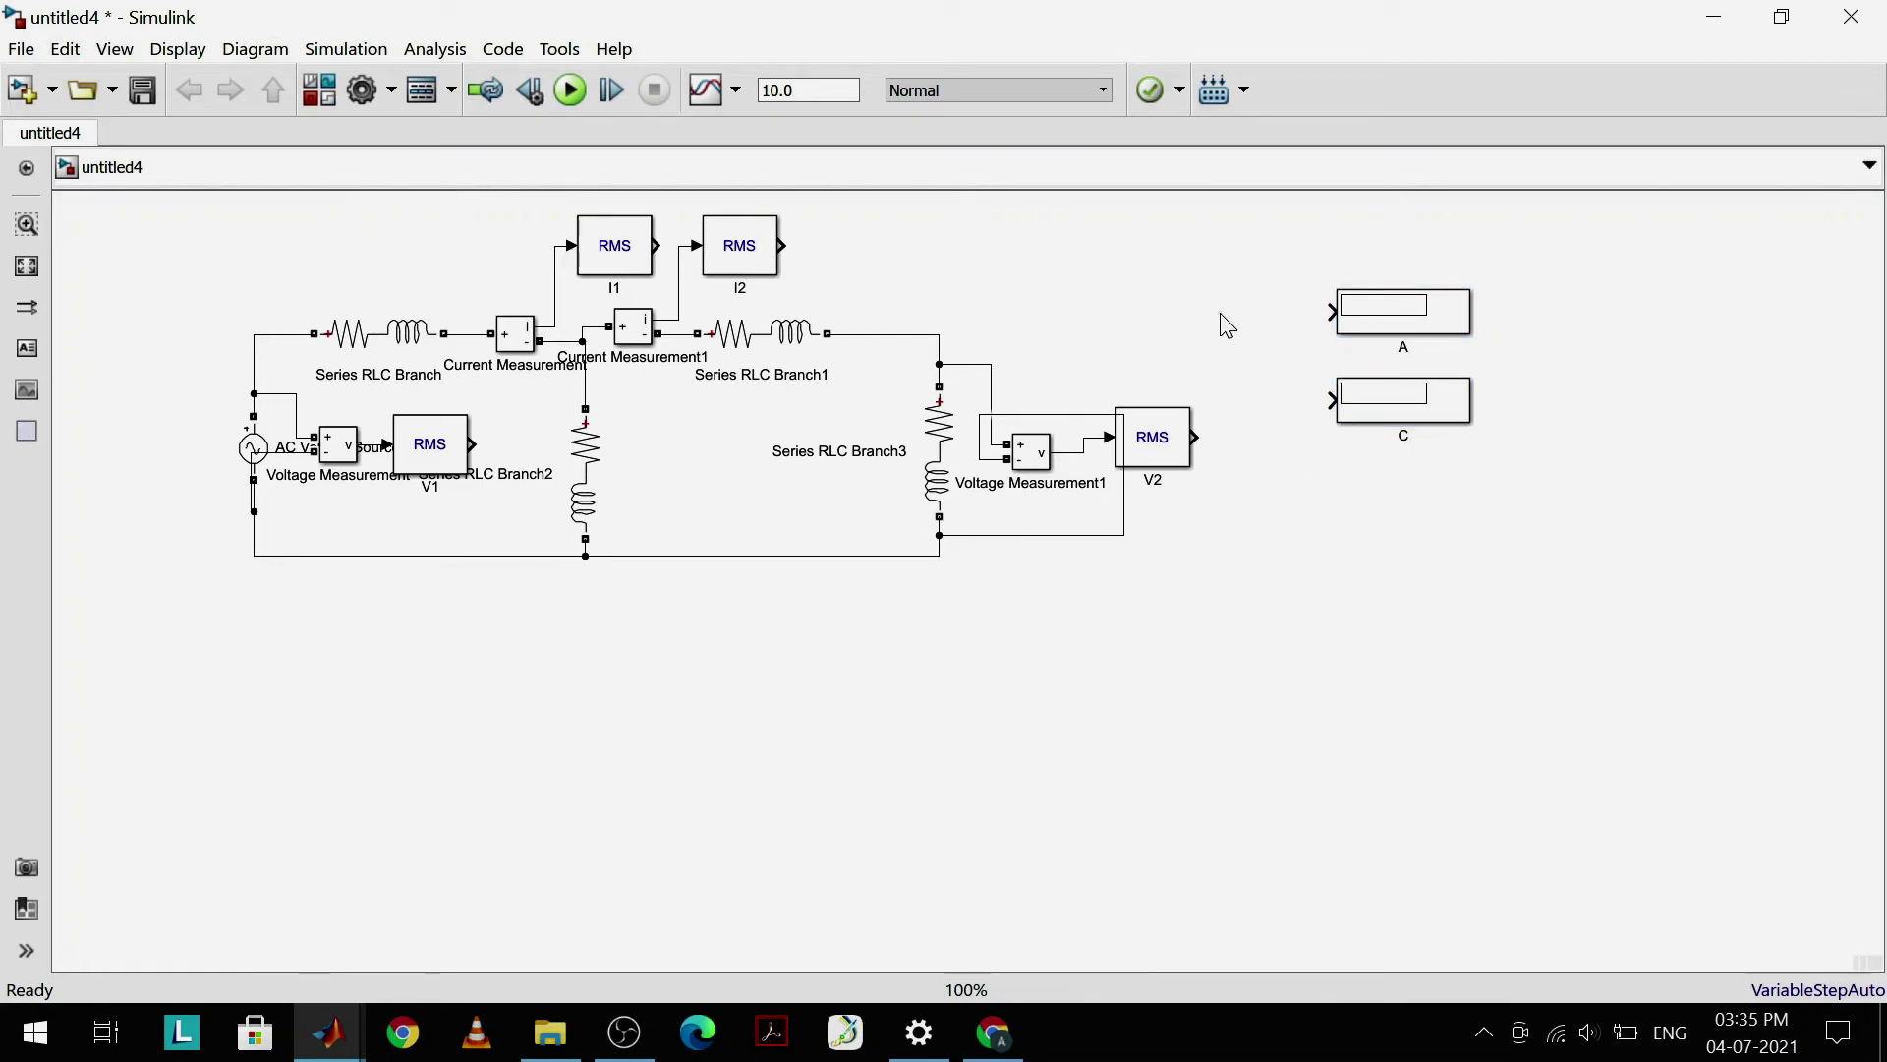
type("divi")
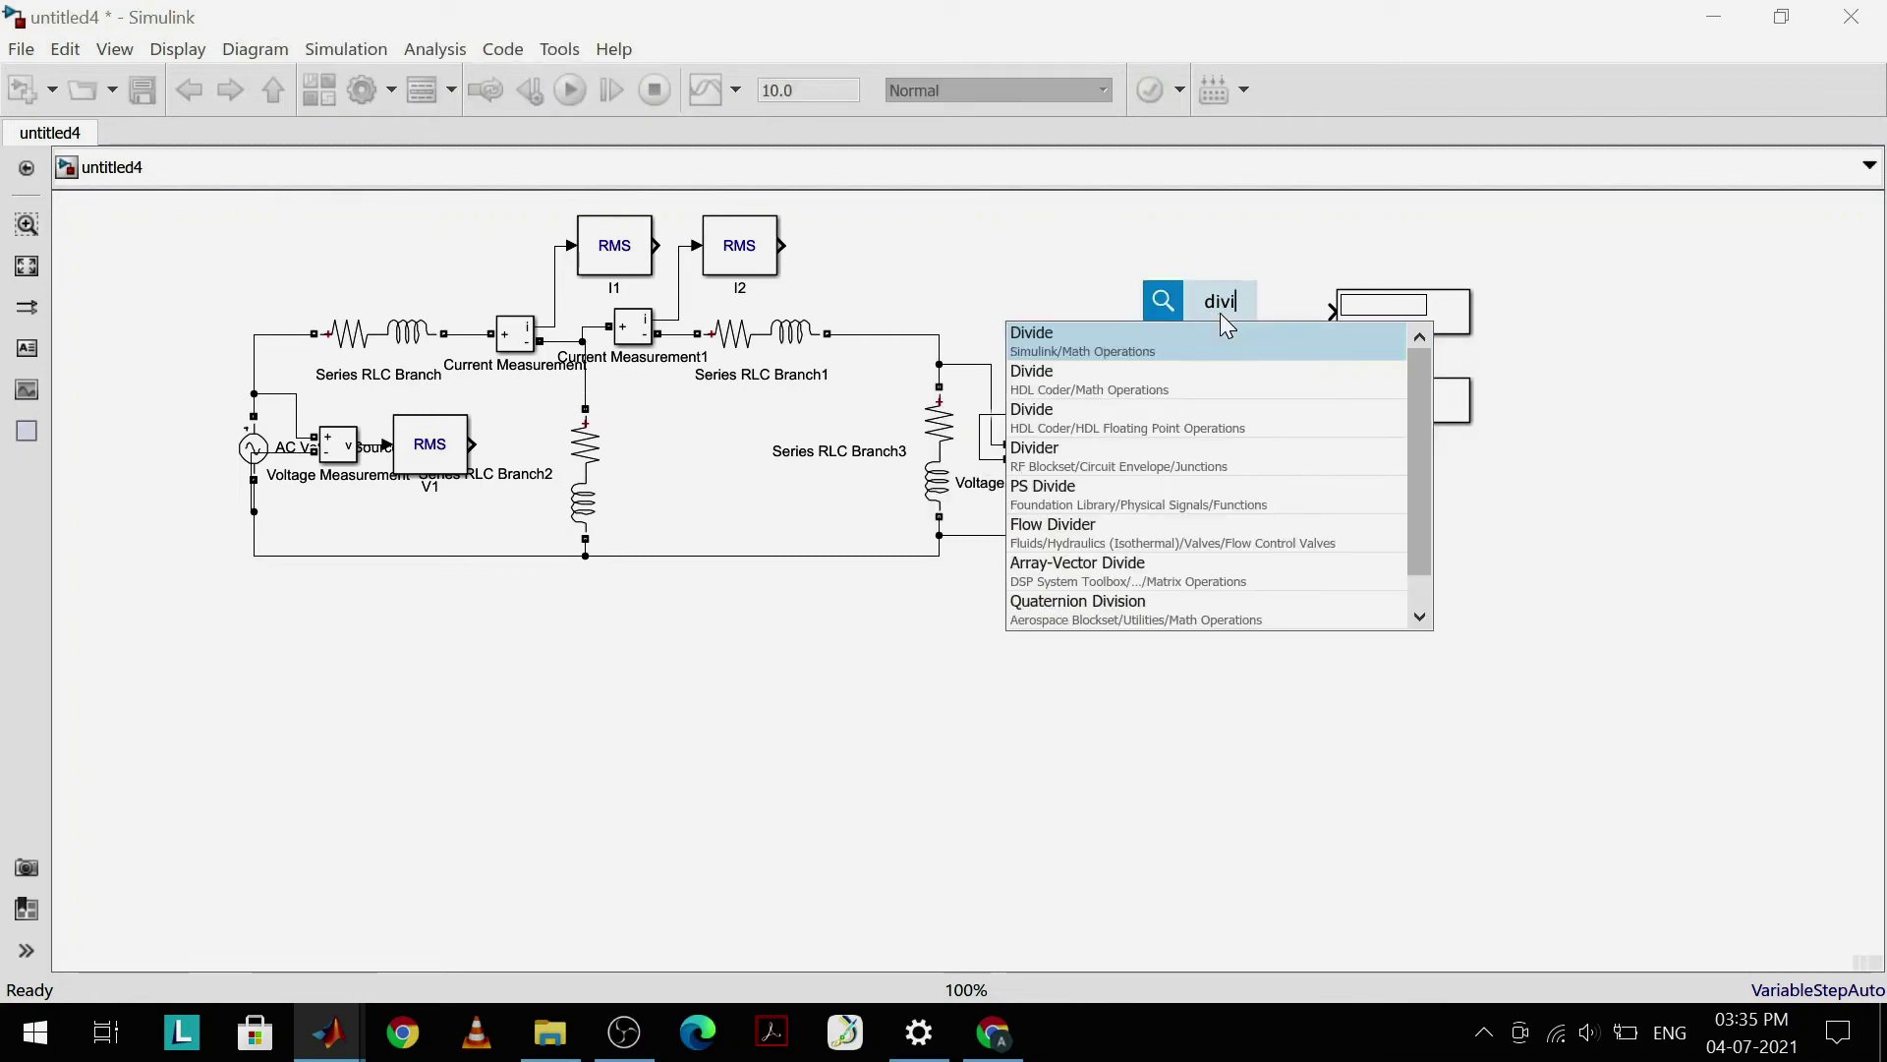
left_click(1159, 352)
left_click_drag(1215, 317, 1222, 396)
Step: Delete the series RLC branch at the output, and duplicate the entire circuit with its Divide and Display blocks below the original
left_click(930, 452)
key("Delete")
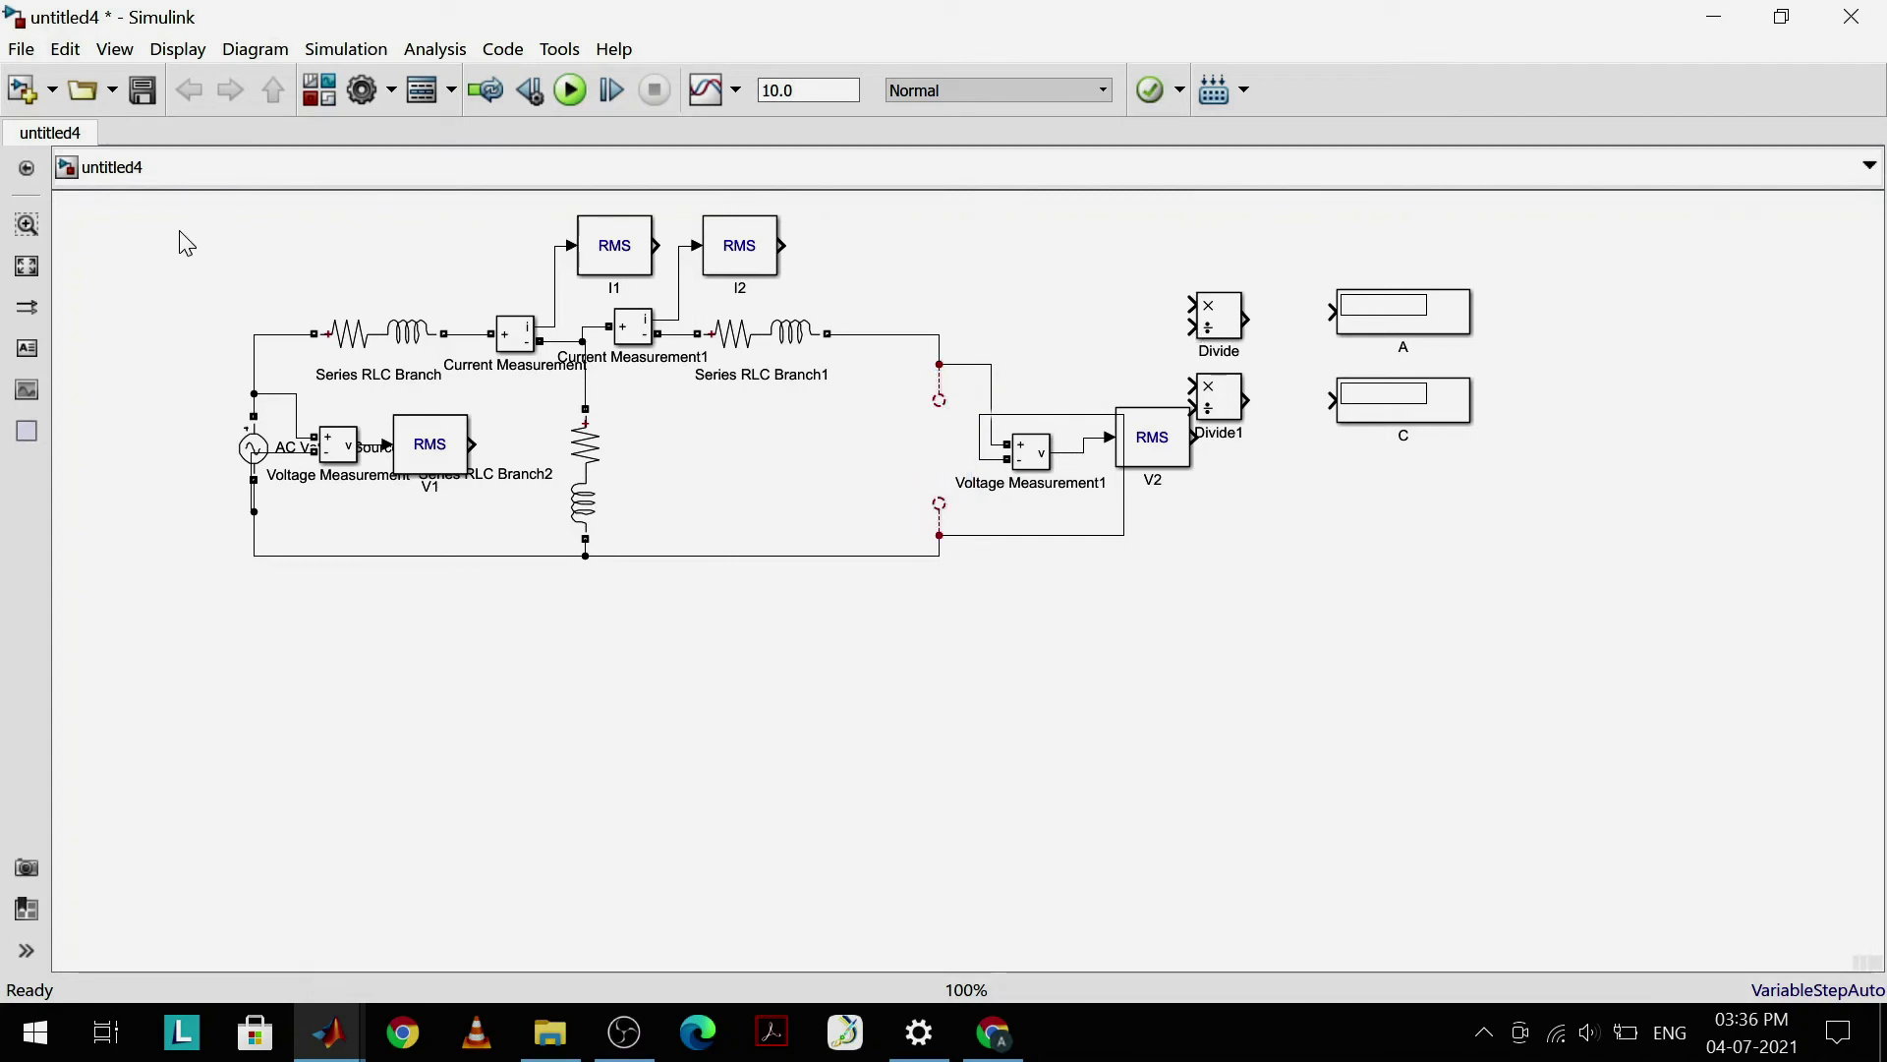
left_click_drag(180, 232, 1456, 630)
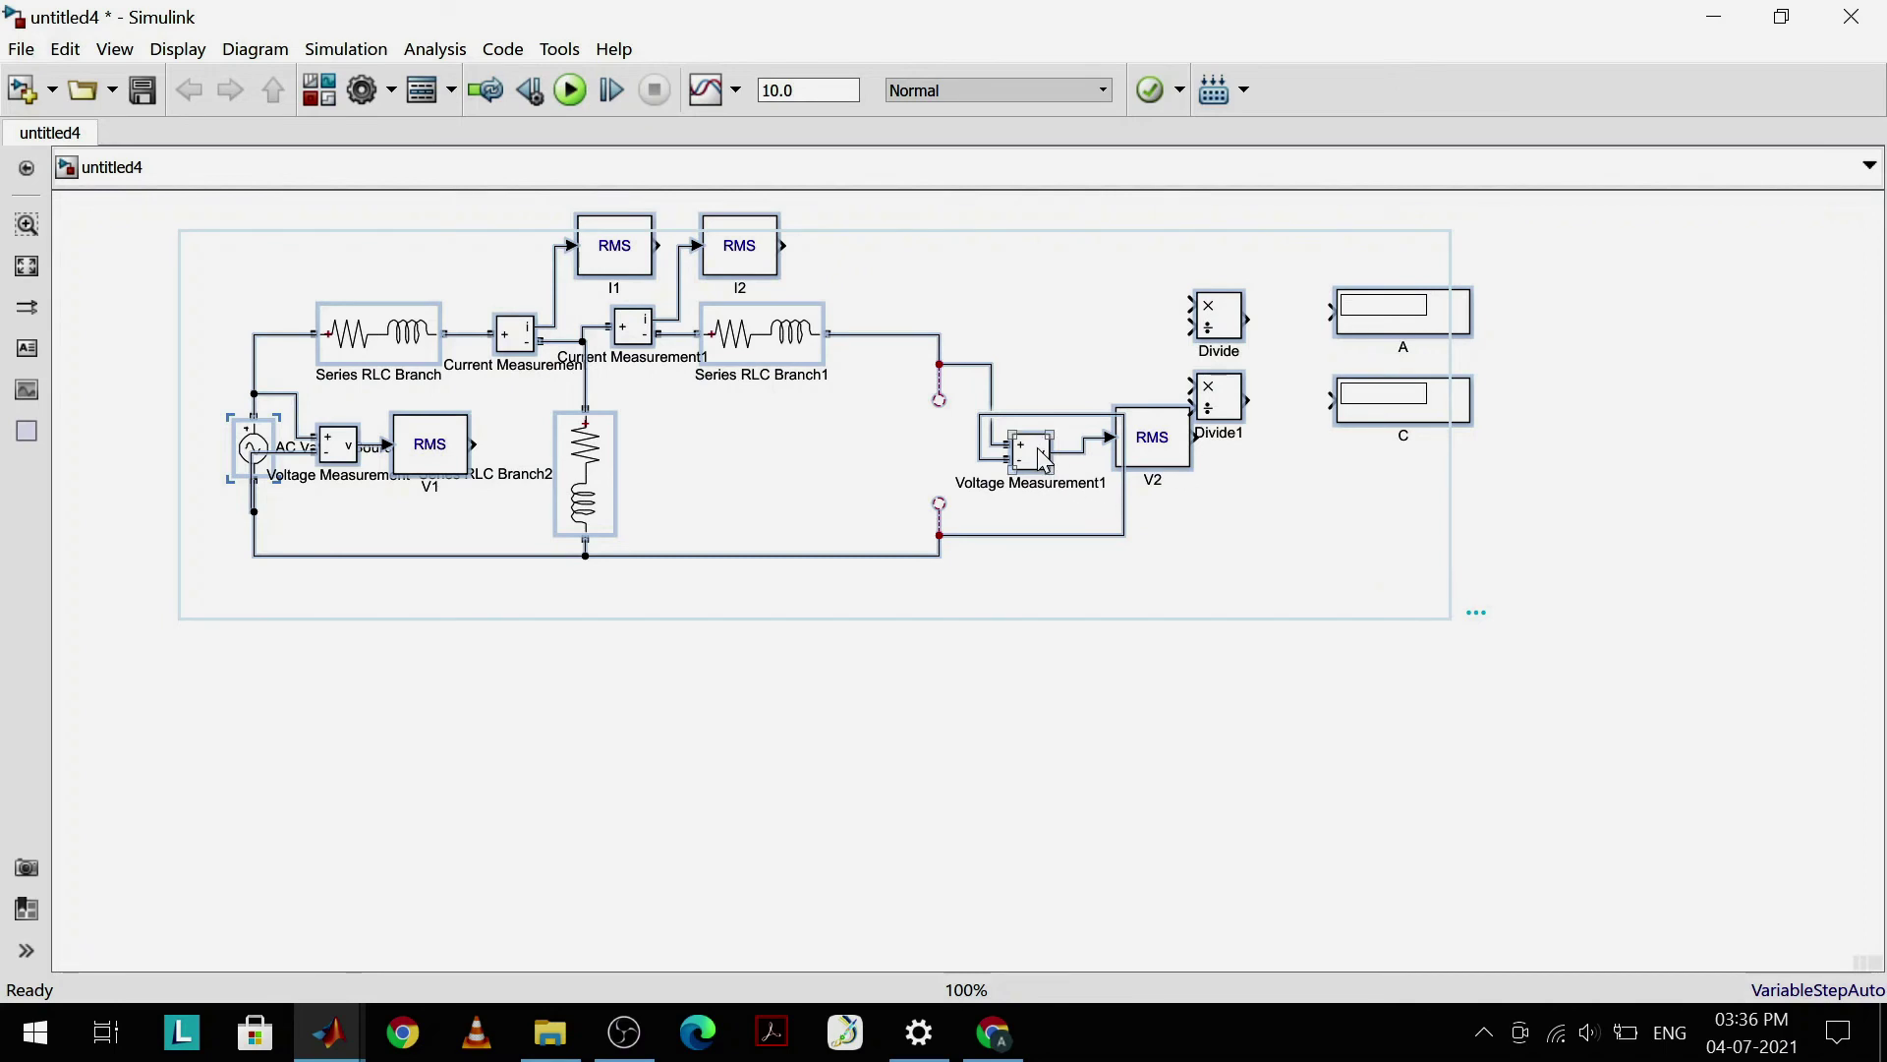
left_click_drag(1044, 460, 1034, 831)
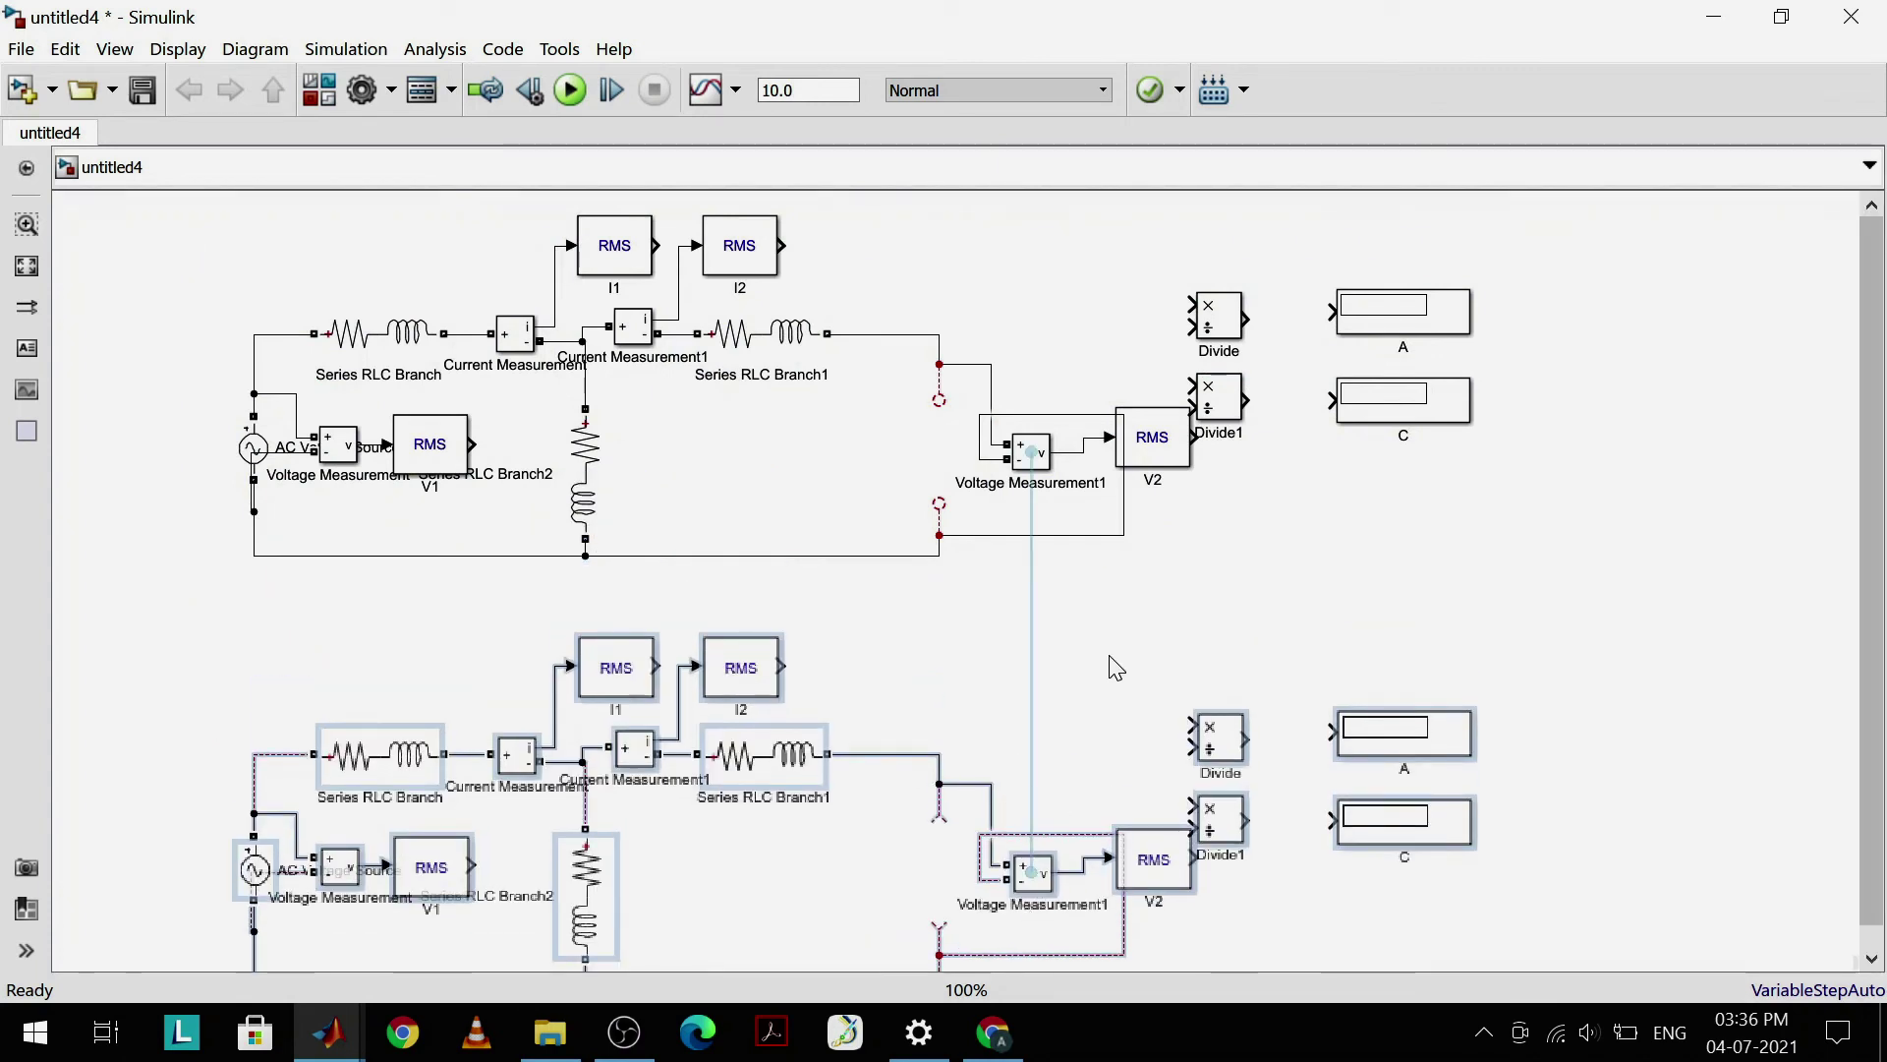
key("space")
Step: Rename the copied displays B and D, and short-circuit the open output terminals of the lower circuit with a wire
left_click(1502, 744)
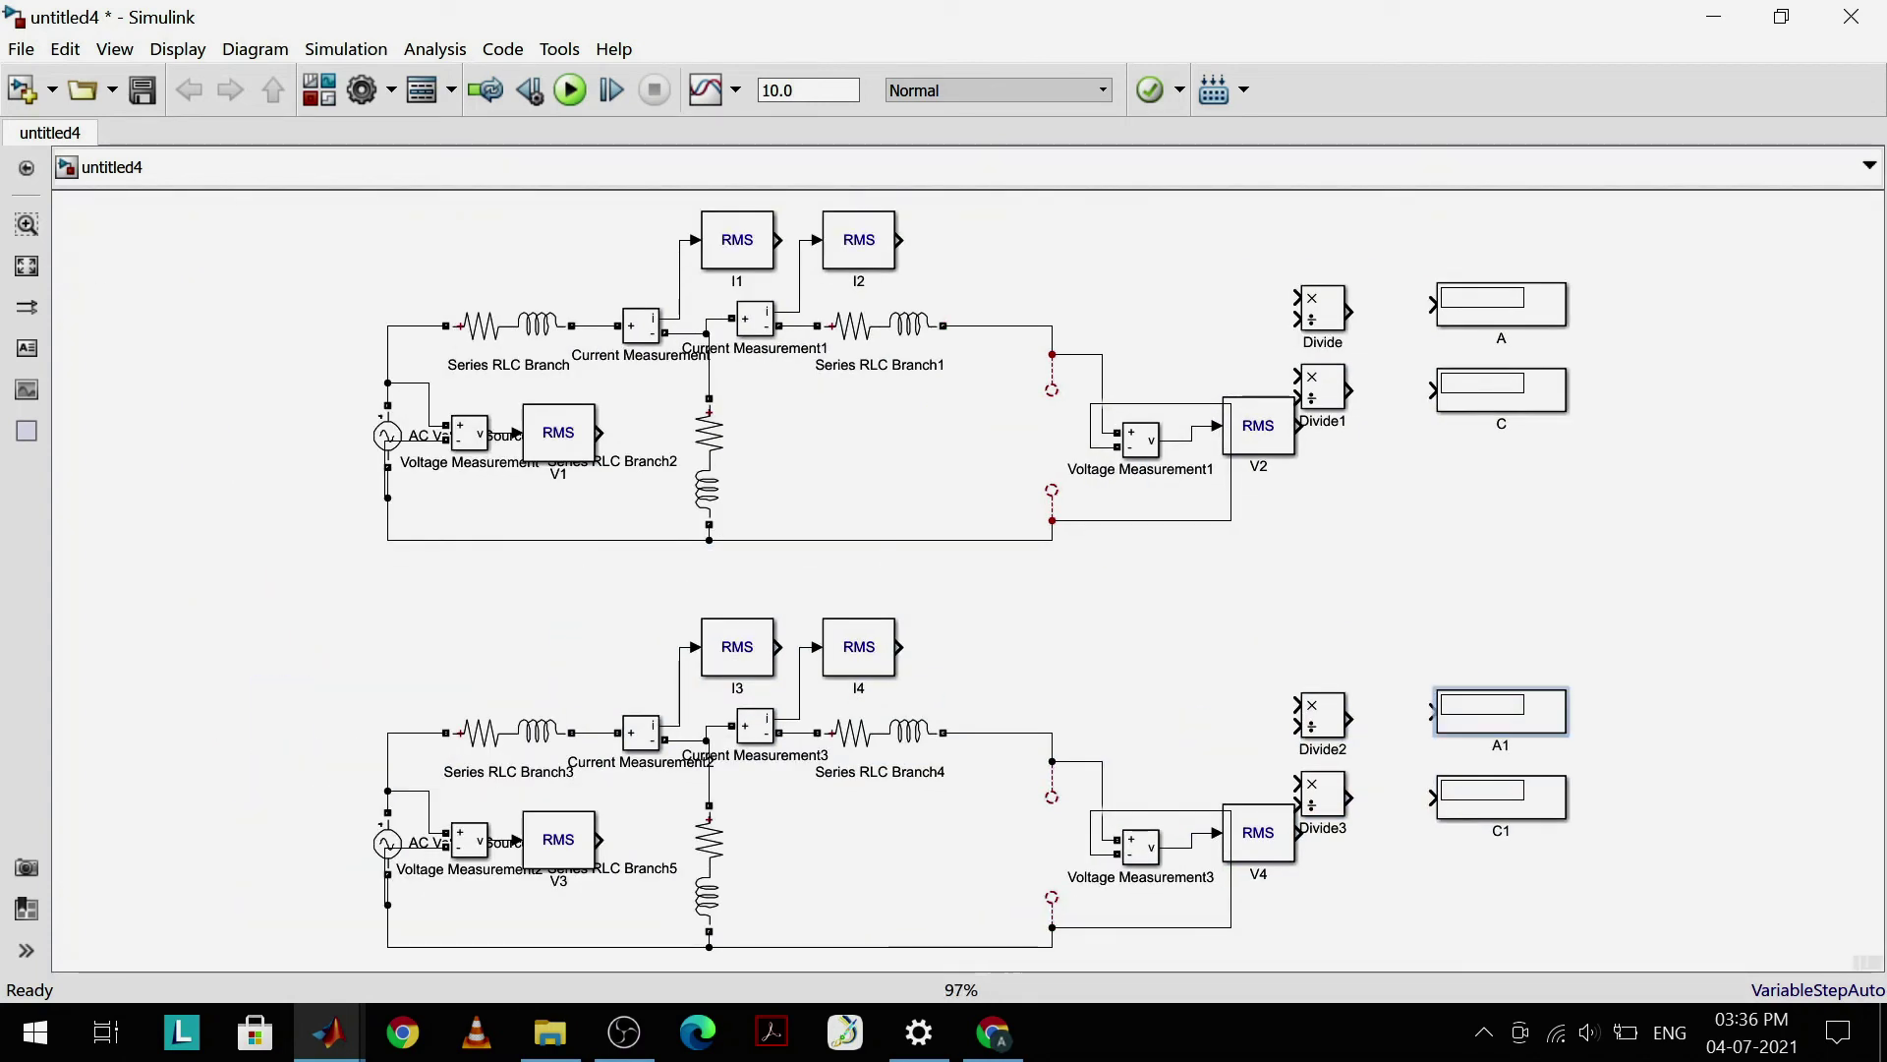
double_click(1501, 744)
type("B")
double_click(1501, 831)
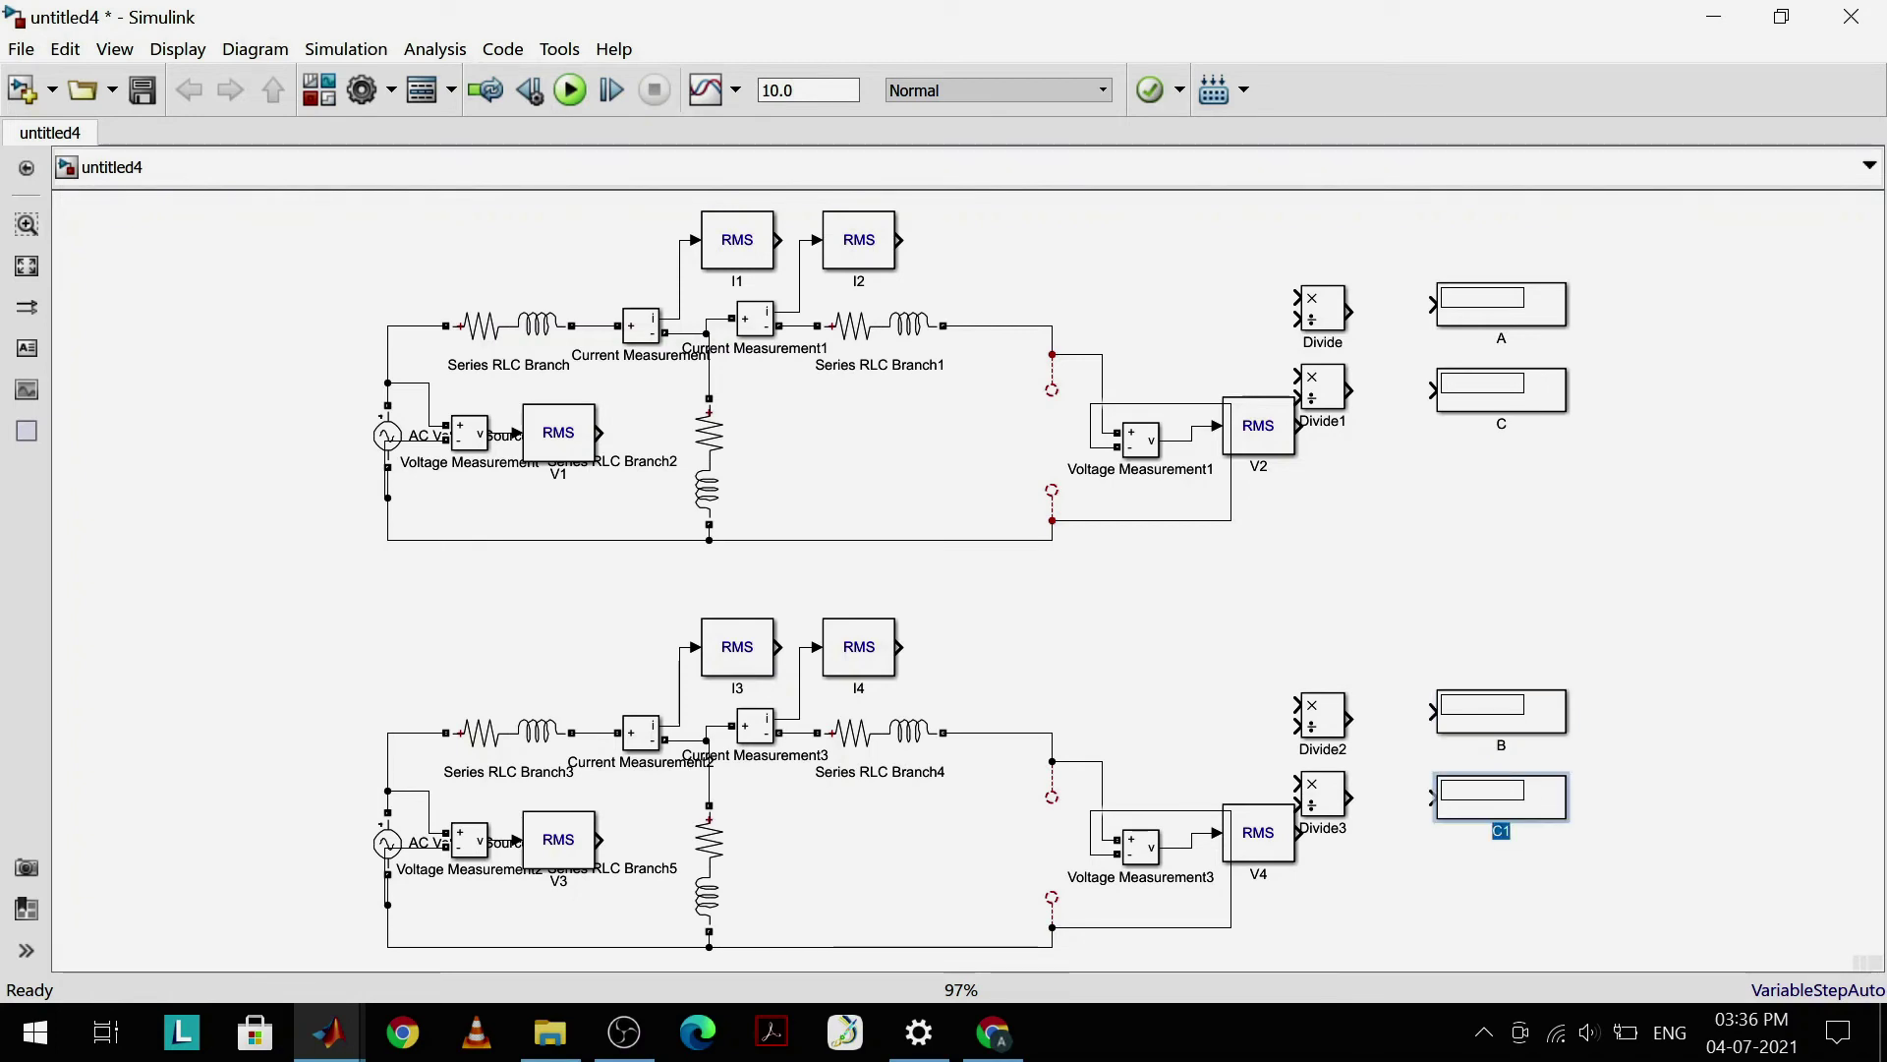
type("D")
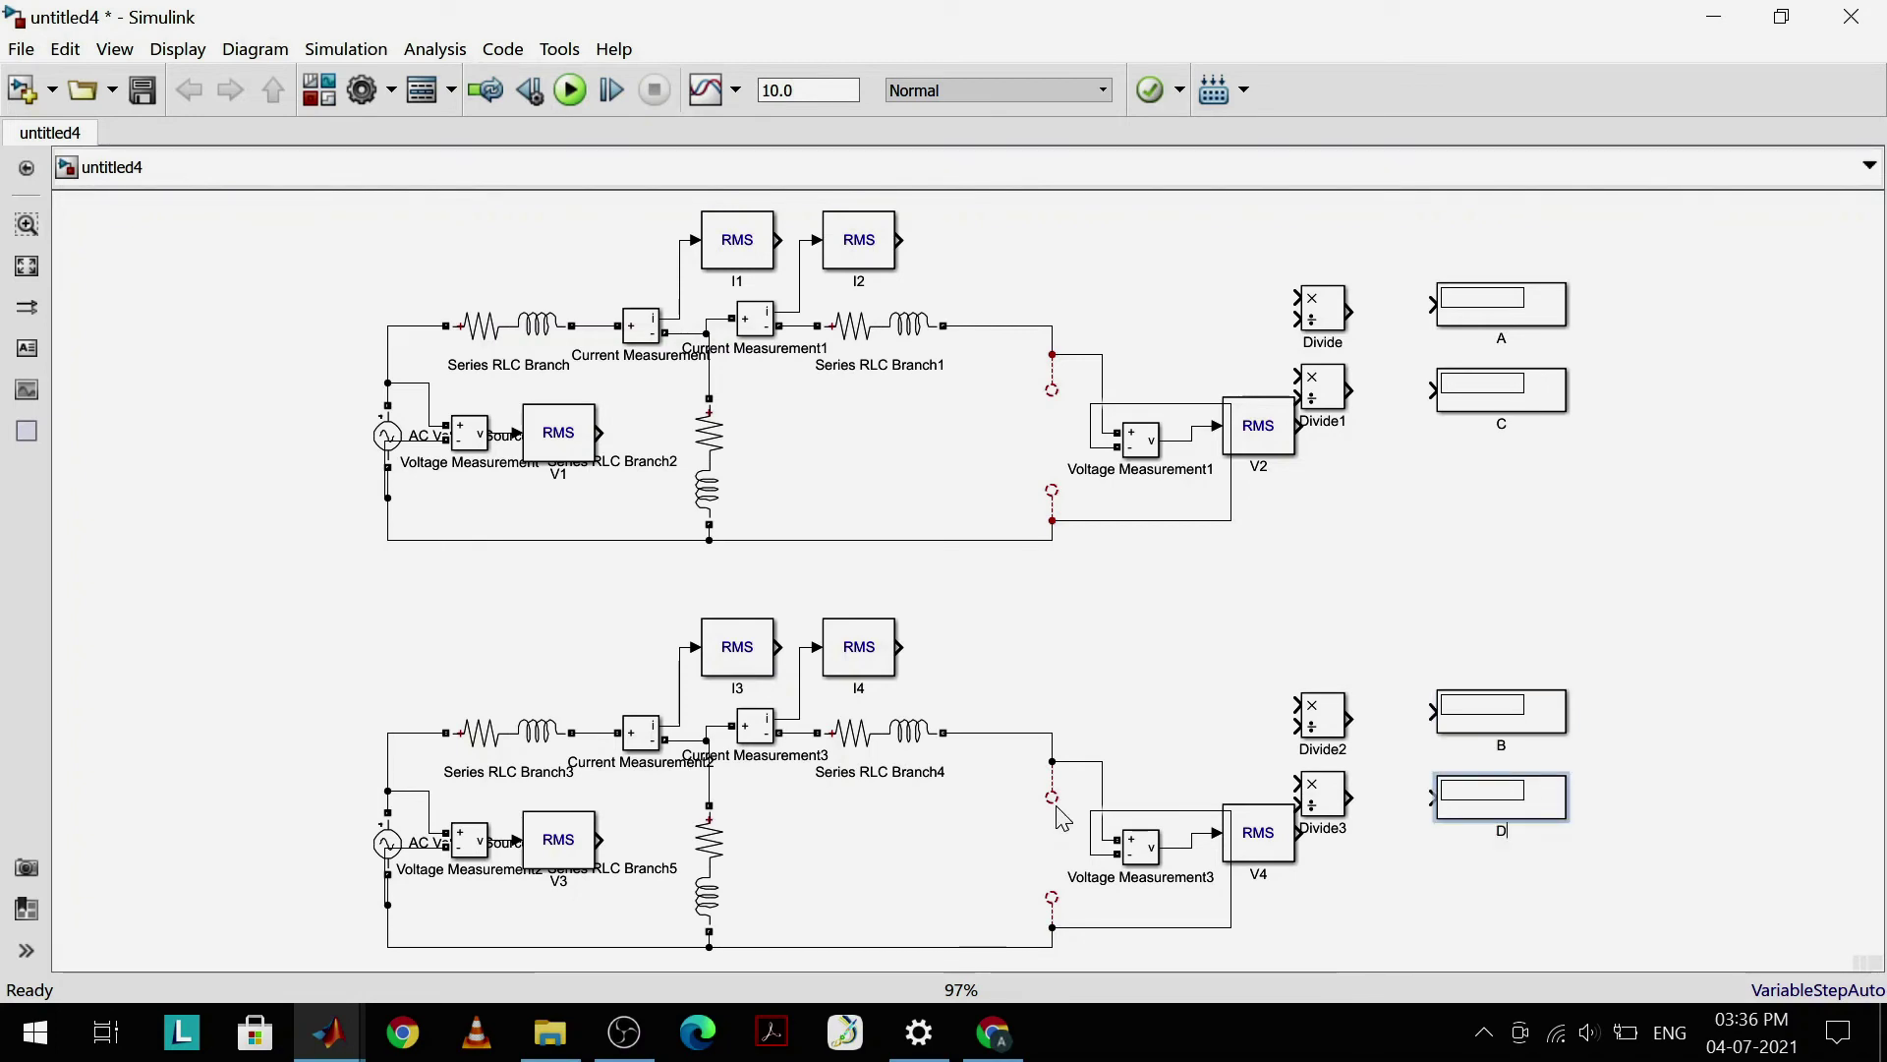
left_click(1043, 798)
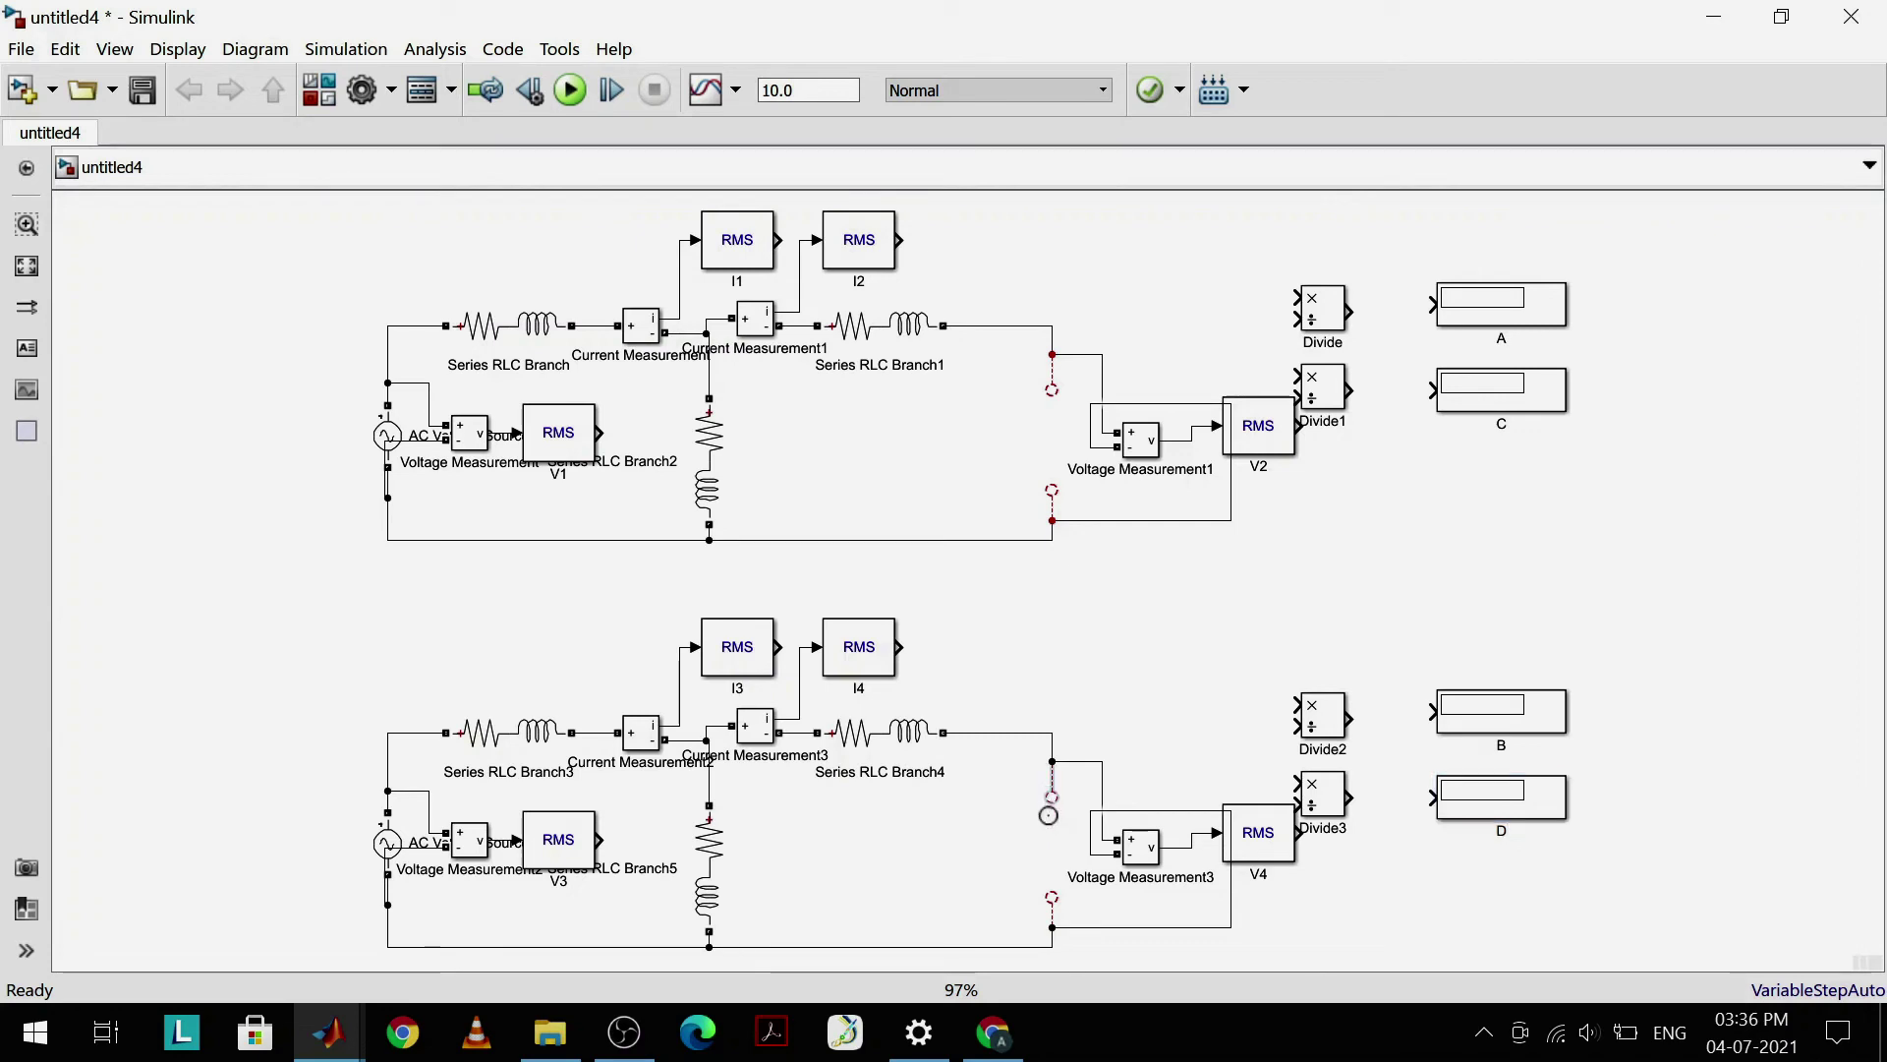
left_click_drag(1056, 889, 1056, 896)
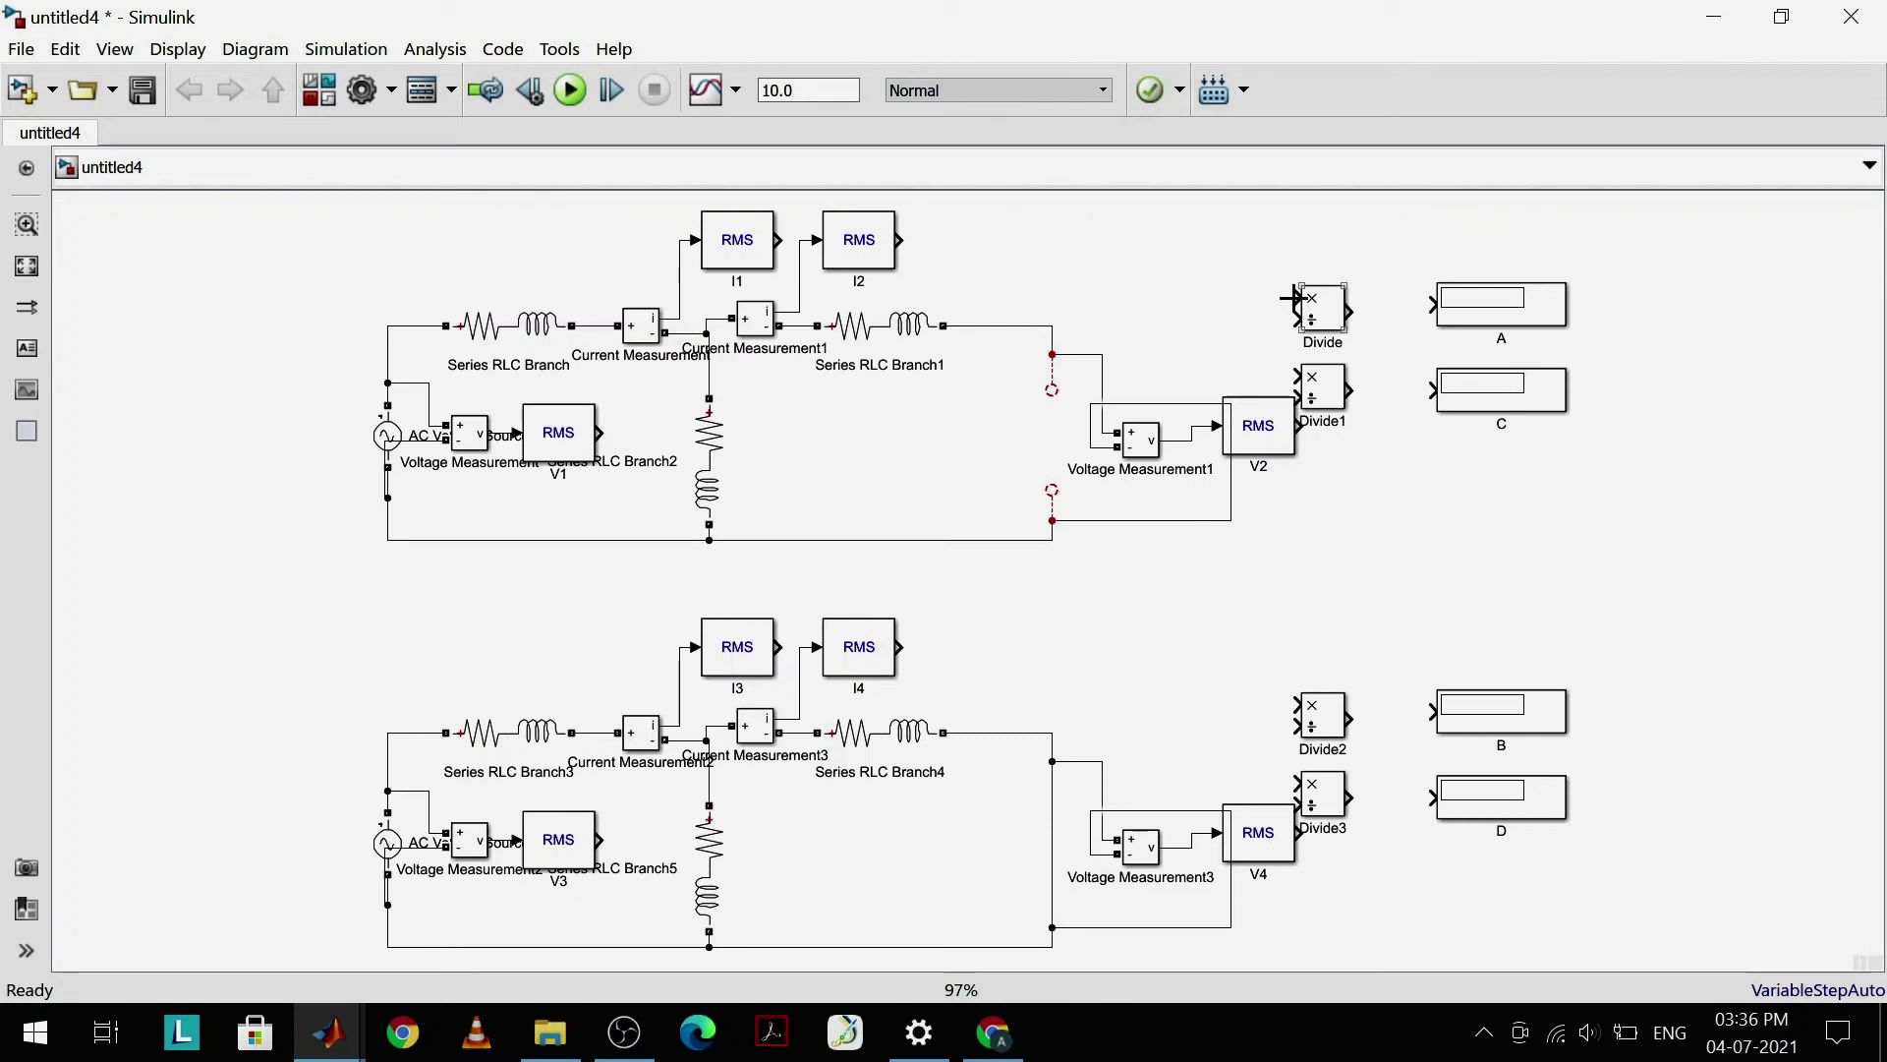
Step: In the upper circuit, wire V1 and V2 as numerator and denominator of Divide, and I1 and V2 likewise to Divide1
left_click_drag(1293, 297, 598, 433)
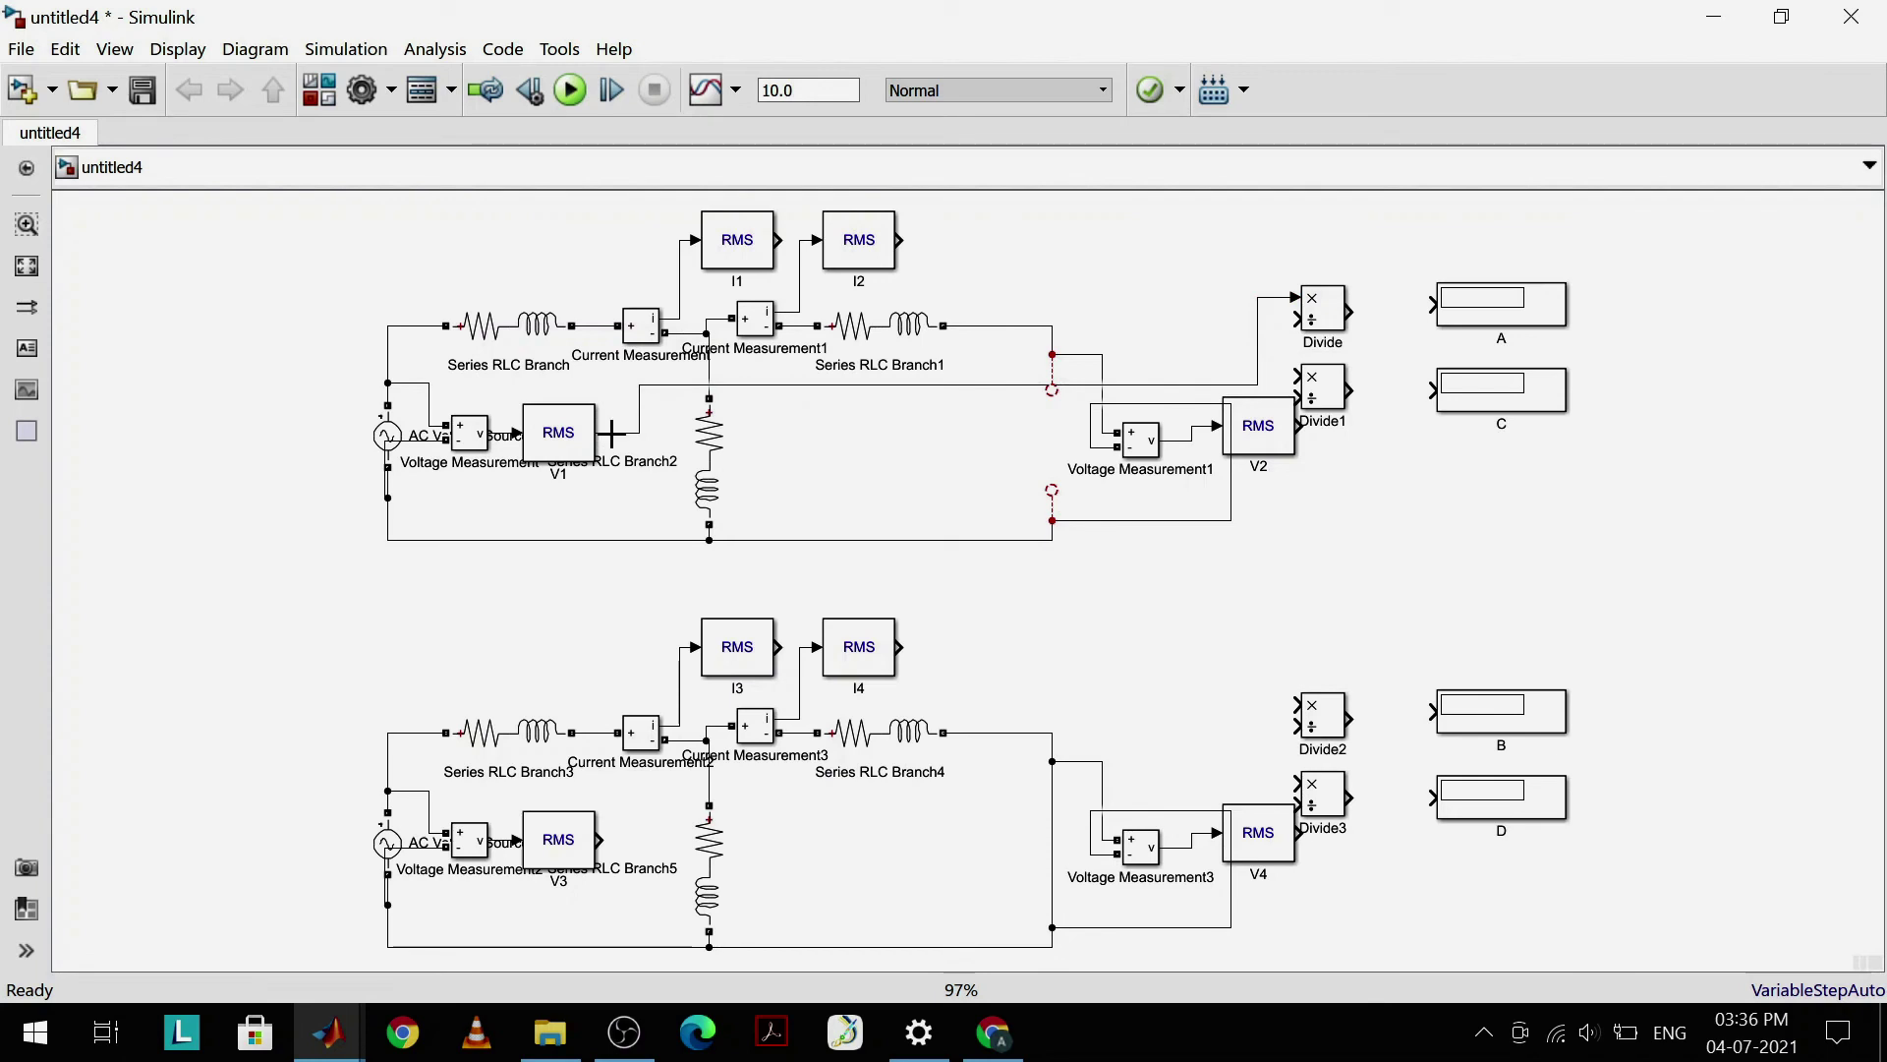
left_click_drag(1295, 319, 1304, 418)
left_click_drag(1298, 373, 777, 239)
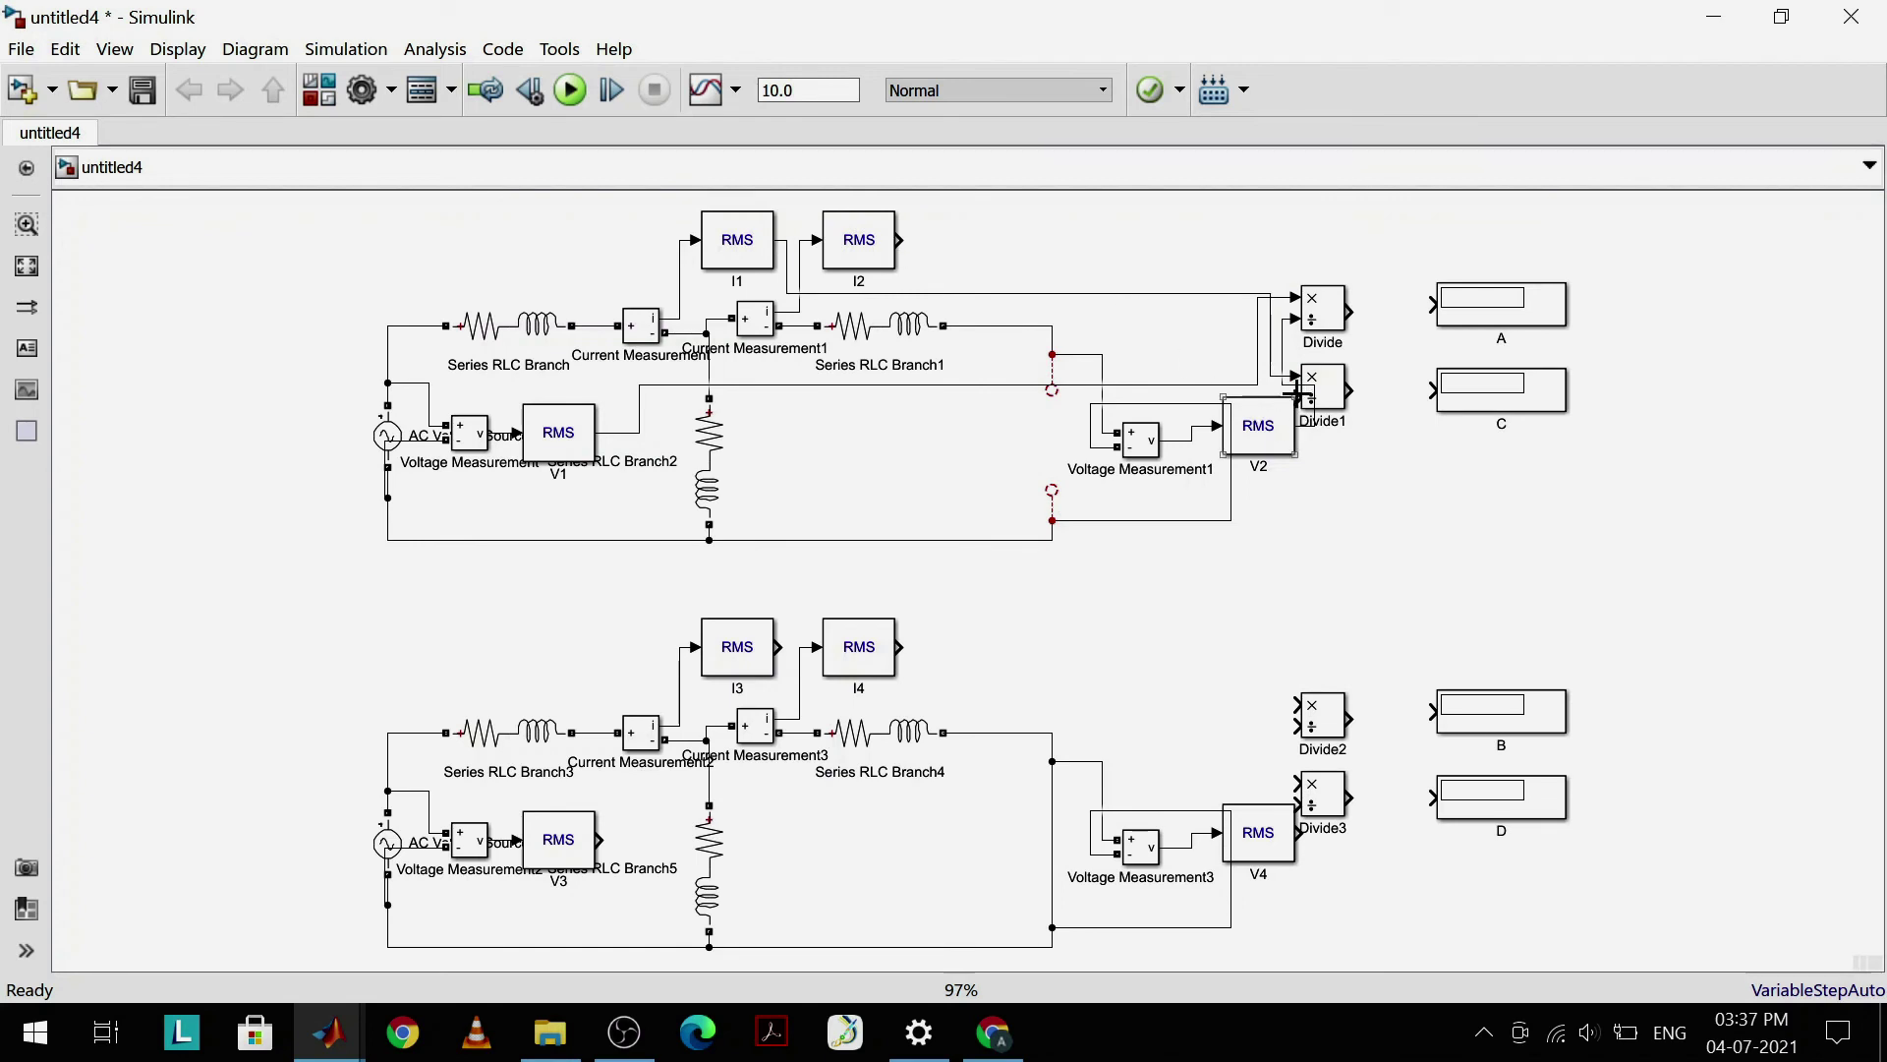
left_click_drag(1298, 393, 1352, 398)
Step: In the lower circuit, wire V3 and I4 as numerator and denominator of Divide2, and I3 and I4 likewise to Divide3
left_click(1313, 732)
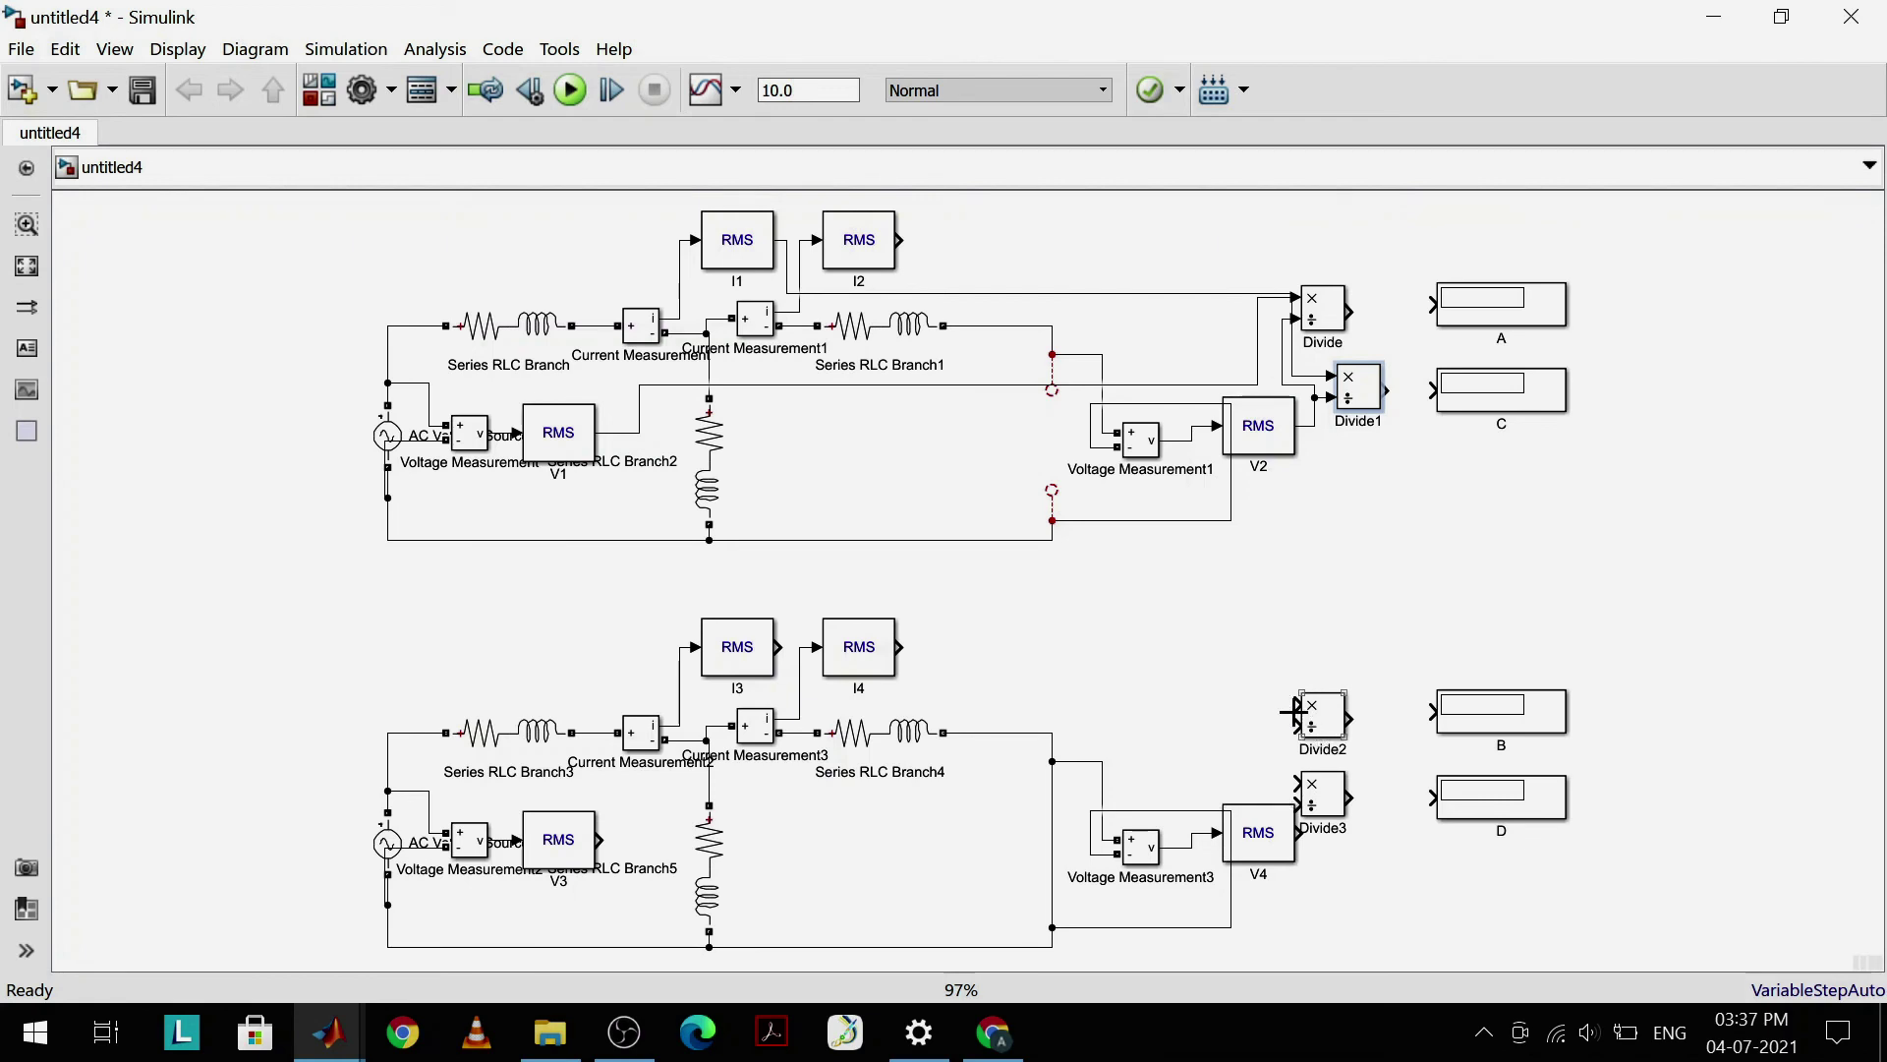
mouse_move(1295, 705)
left_mouse_down()
mouse_move(943, 717)
mouse_move(602, 840)
left_mouse_up()
left_click_drag(1295, 726, 899, 647)
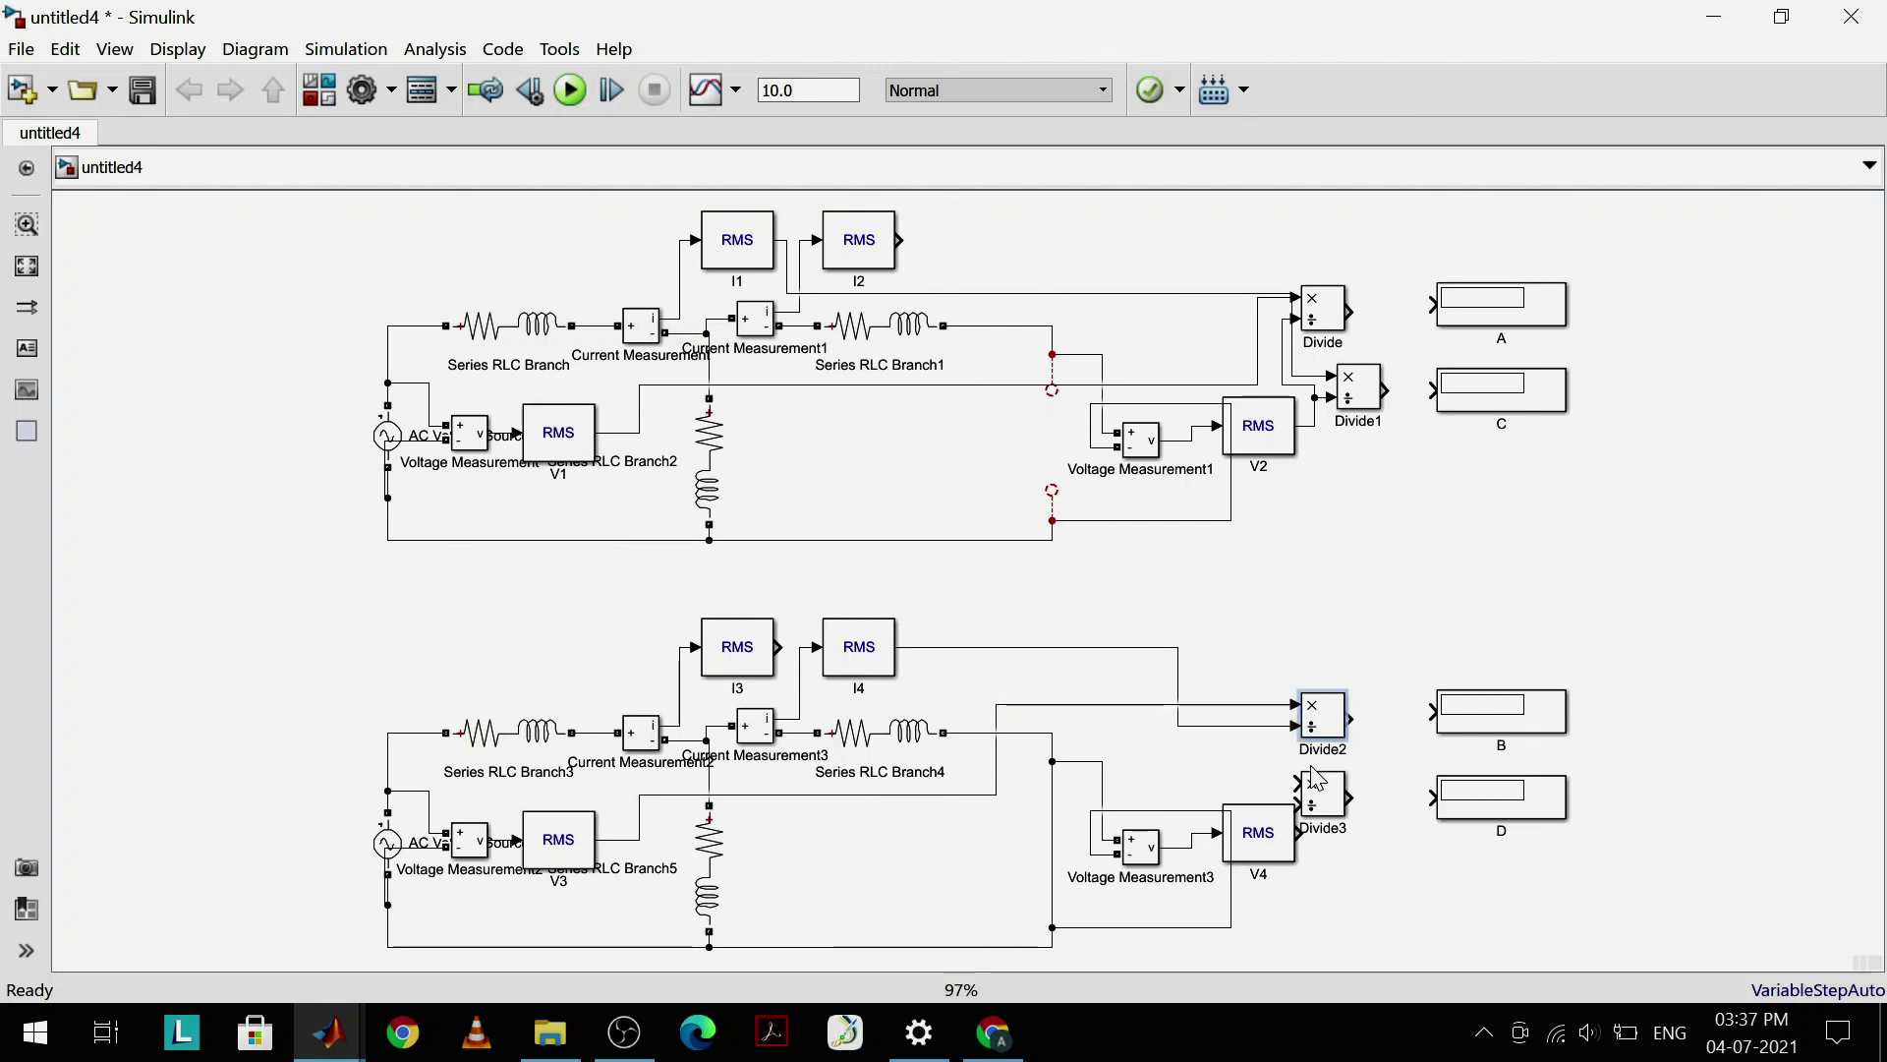
left_click_drag(1296, 784, 782, 647)
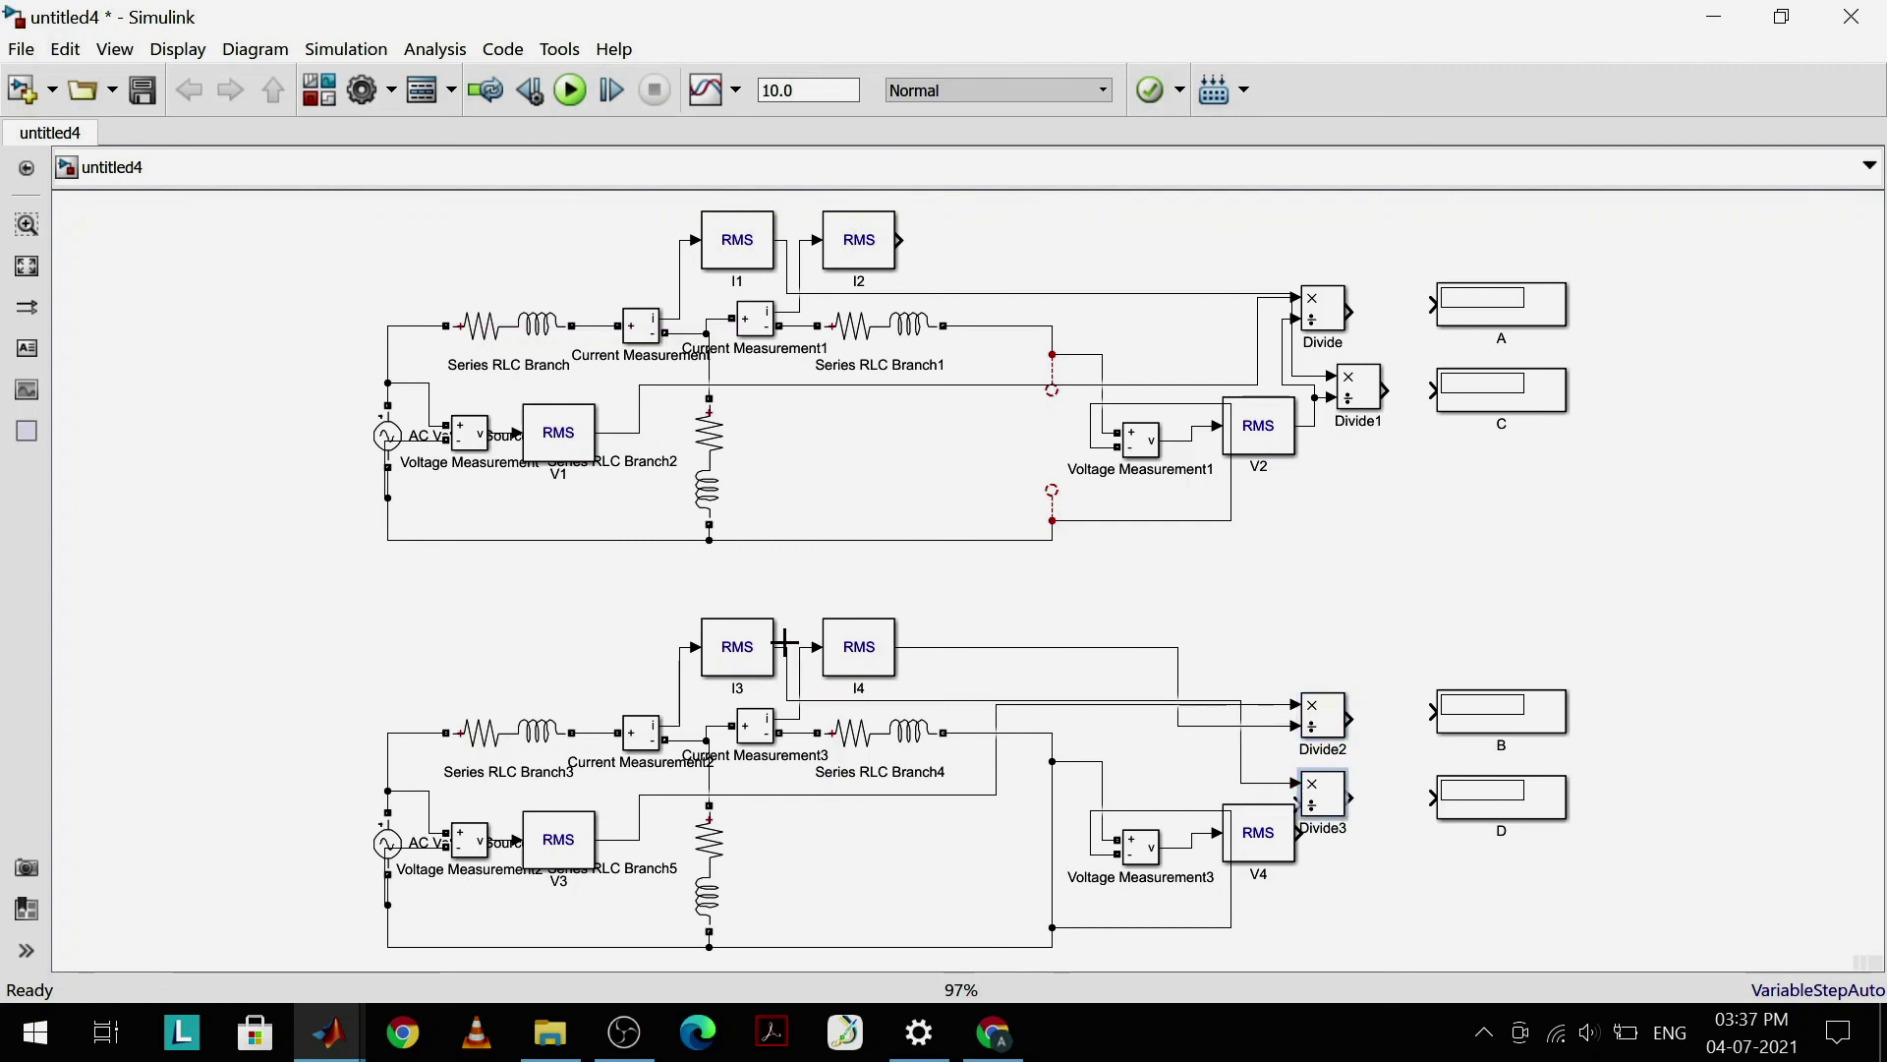
left_click_drag(1295, 804, 913, 646)
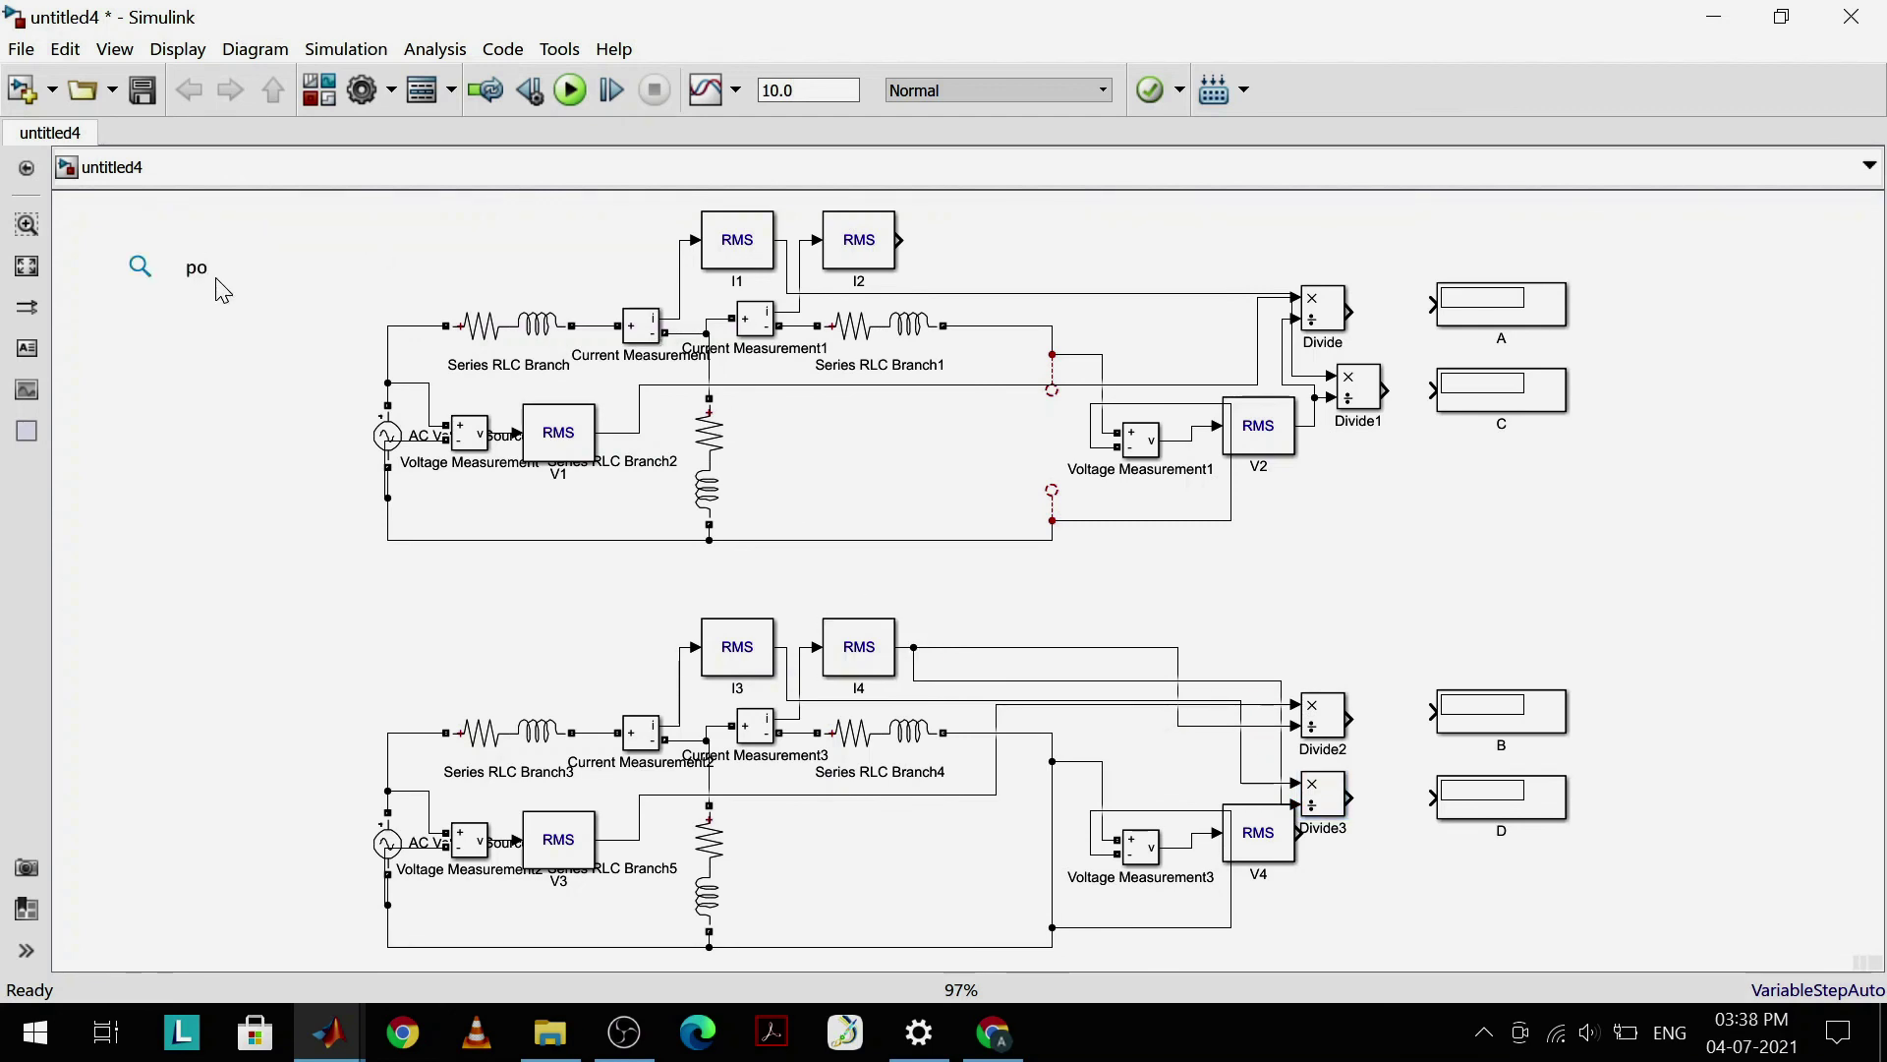
Step: Add a powergui block beside the upper circuit, and connect the four Divide outputs to displays A, C, B and D
type("wer")
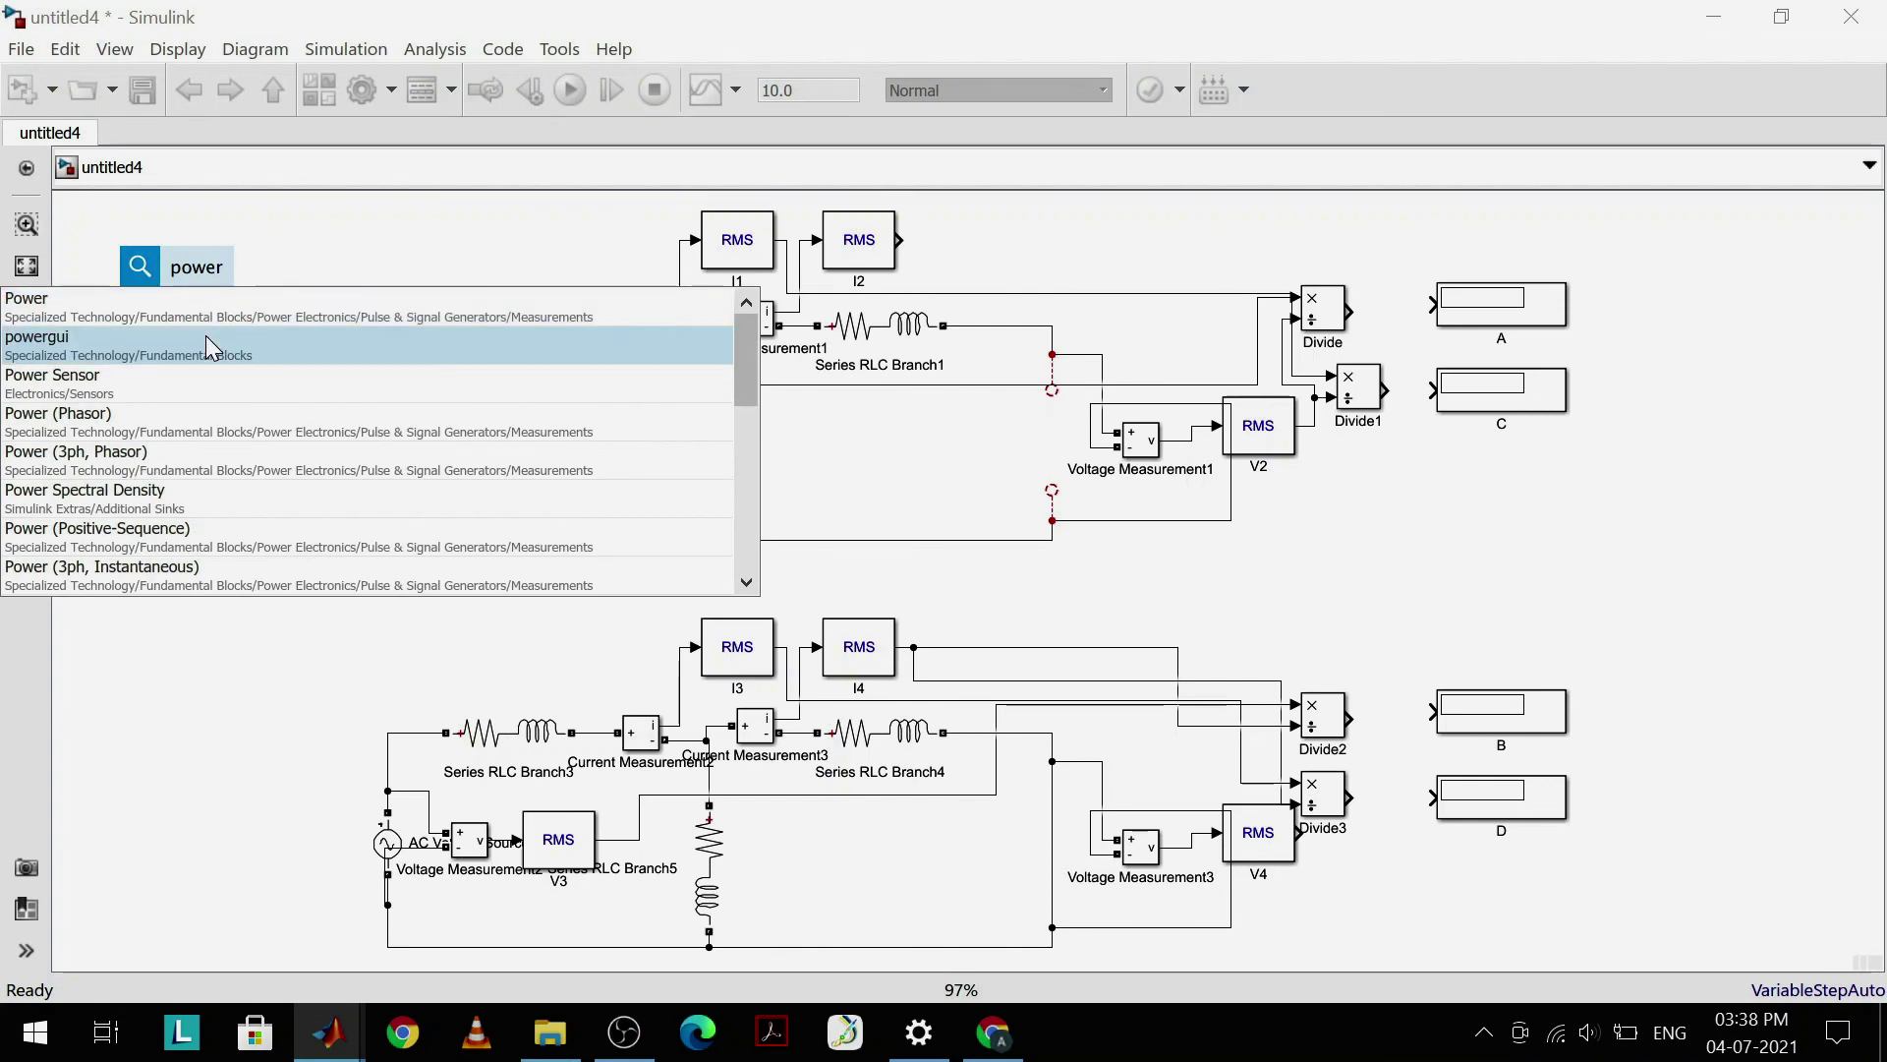
left_click(205, 334)
left_click_drag(1348, 314, 1432, 307)
left_click_drag(1364, 388, 1433, 390)
left_click_drag(1349, 719, 1433, 710)
left_click_drag(1349, 797, 1433, 797)
Step: Set the simulation stop time to 1 and run the model
double_click(767, 90)
type("1")
key("ctrl+t")
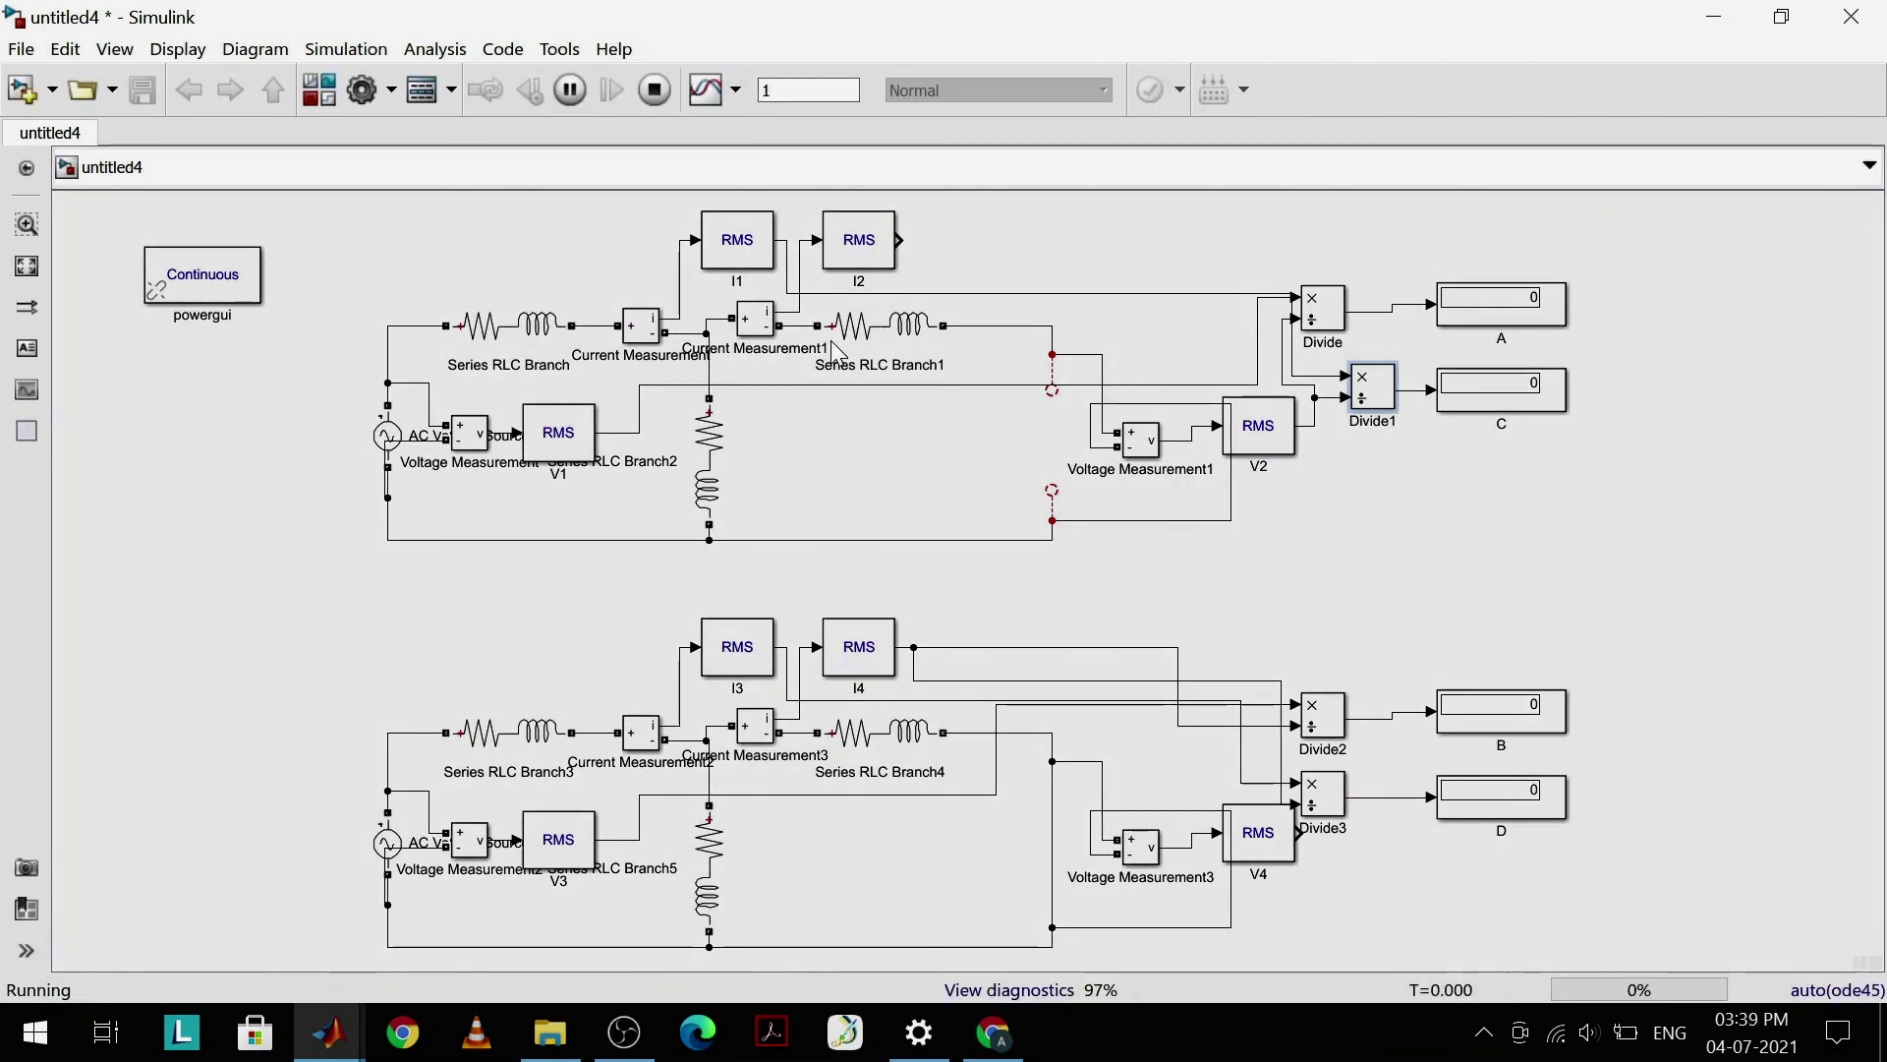